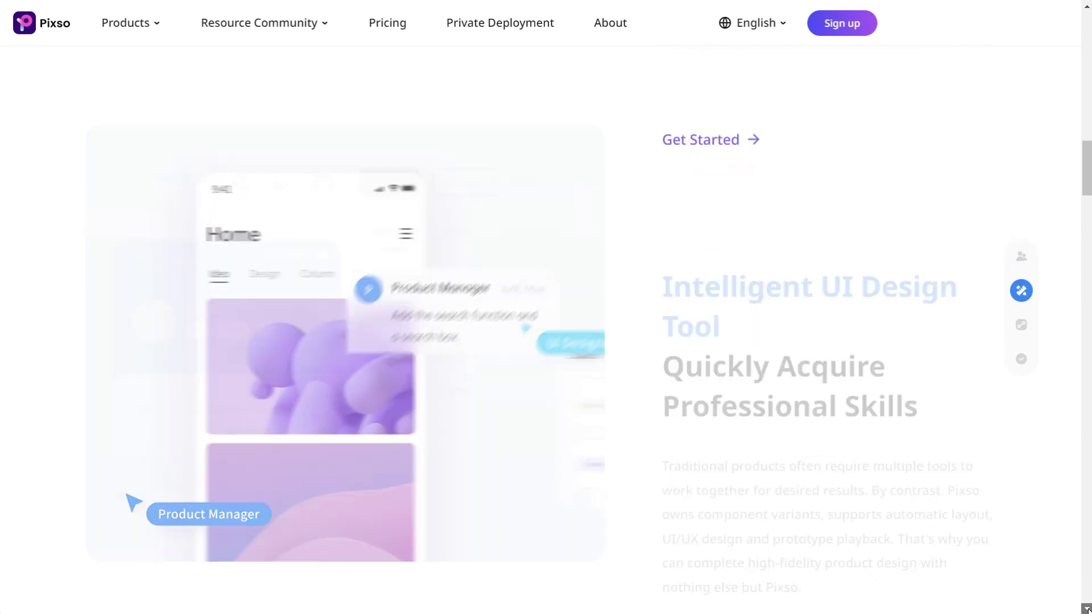
# Step: Look through the Pixso homepage's feature sections and the community's design system showcase
pyautogui.scroll(-13, 1087, 610)
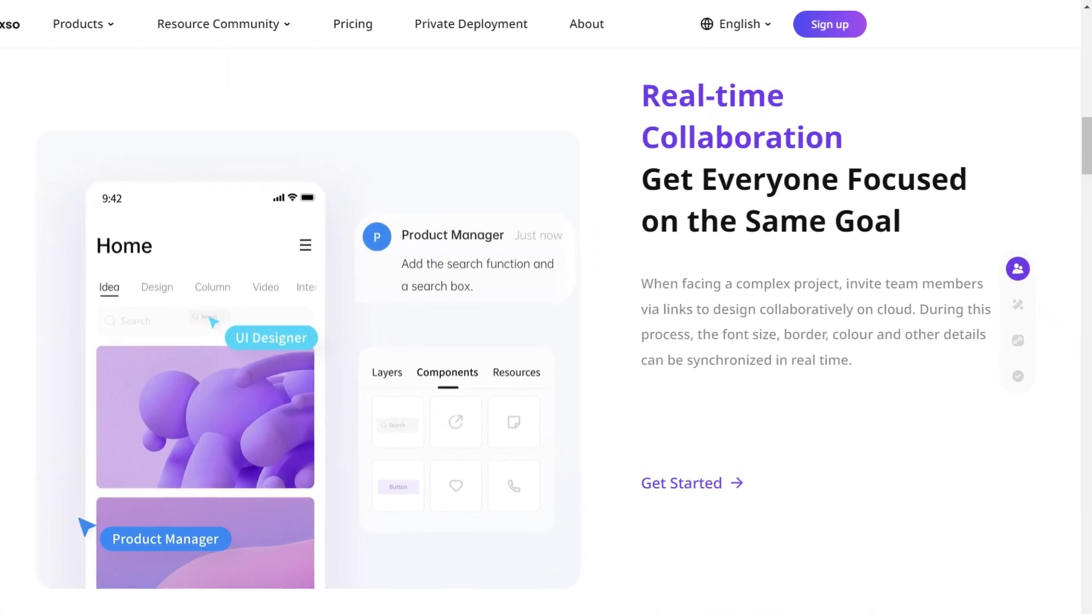
pyautogui.scroll(-3, 933, 611)
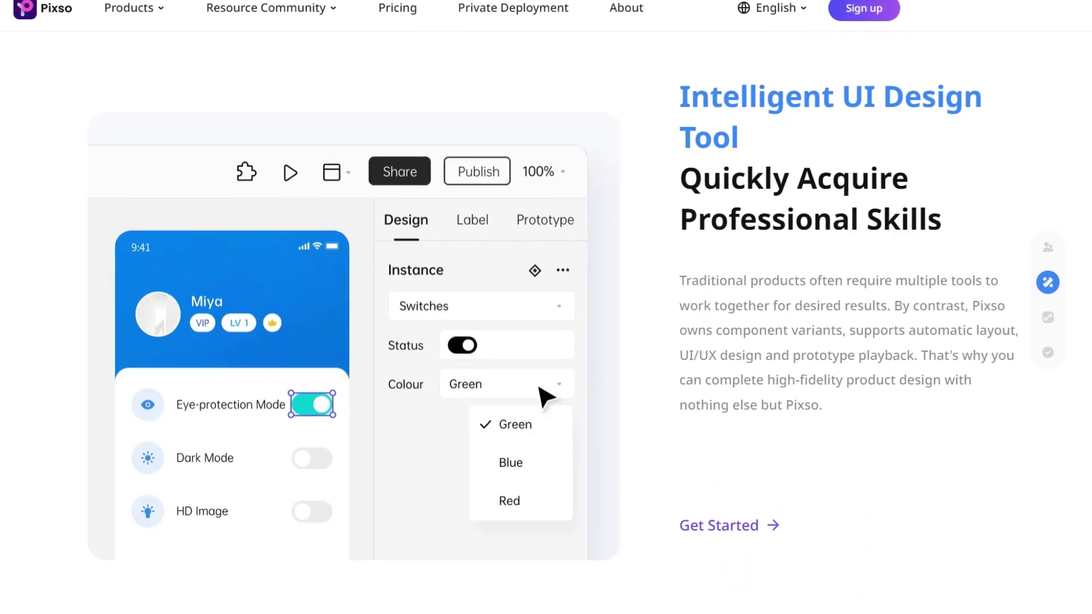
pyautogui.scroll(-3, 944, 610)
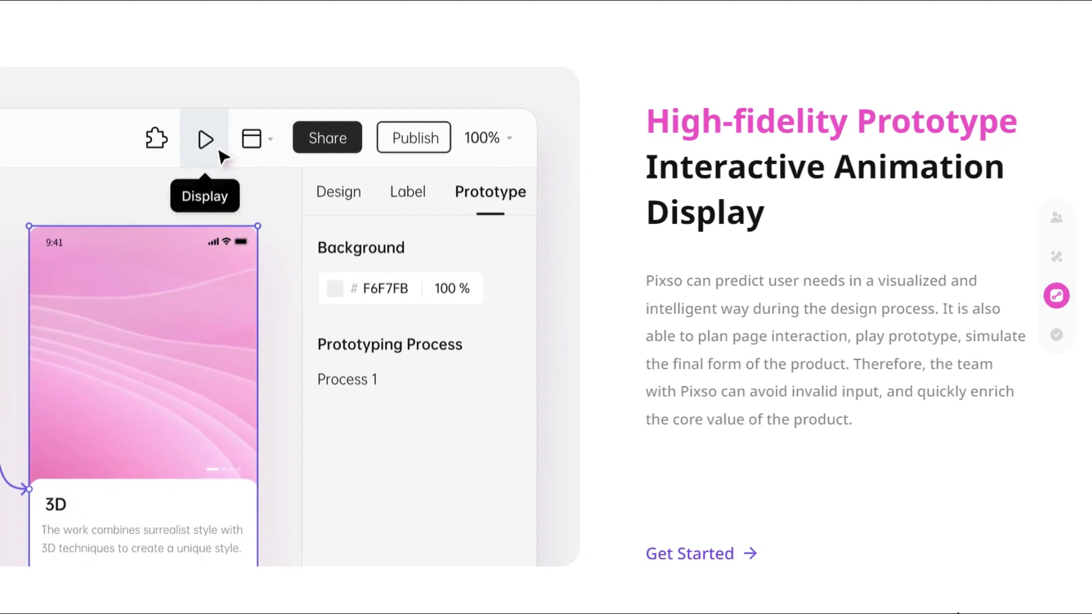
pyautogui.scroll(-3, 944, 610)
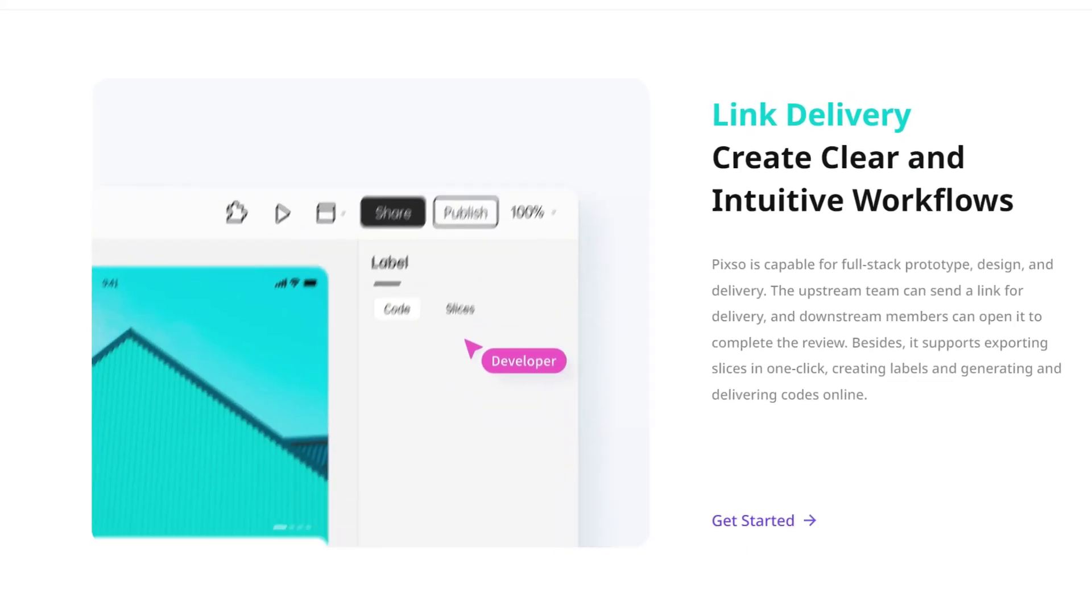
pyautogui.scroll(-5, 945, 610)
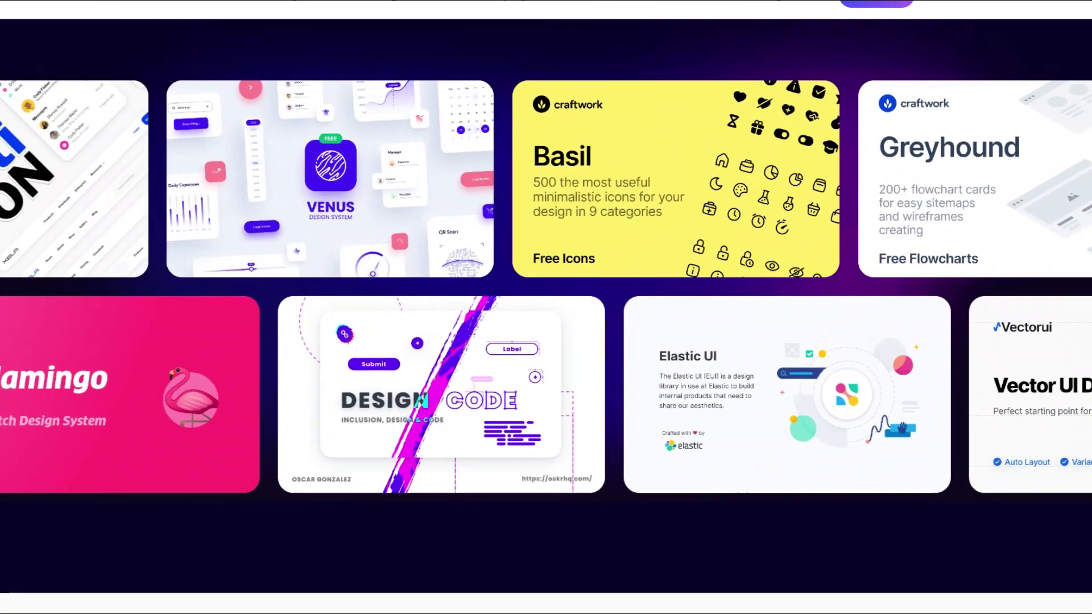
pyautogui.scroll(-4, 547, 364)
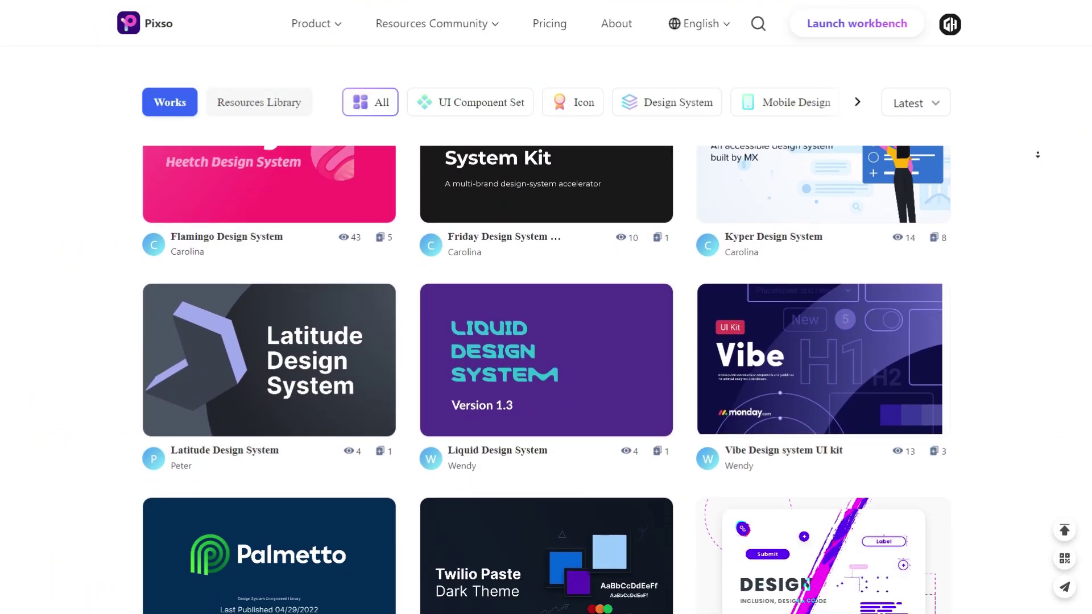
pyautogui.scroll(-4, 607, 364)
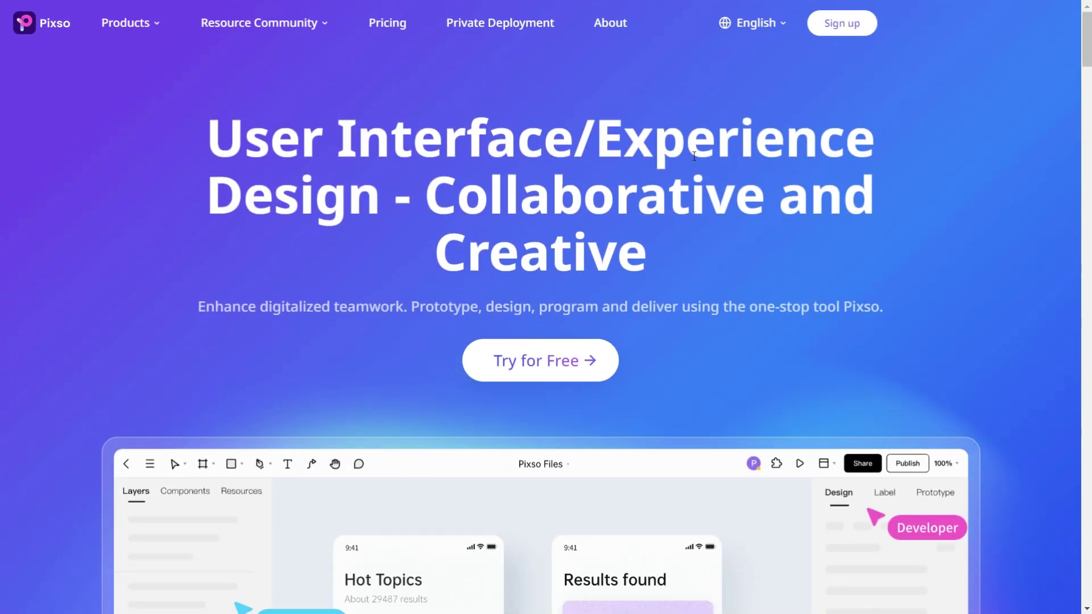
# Step: Start the free Pixso workbench from the homepage and go to its community section
pyautogui.click(547, 365)
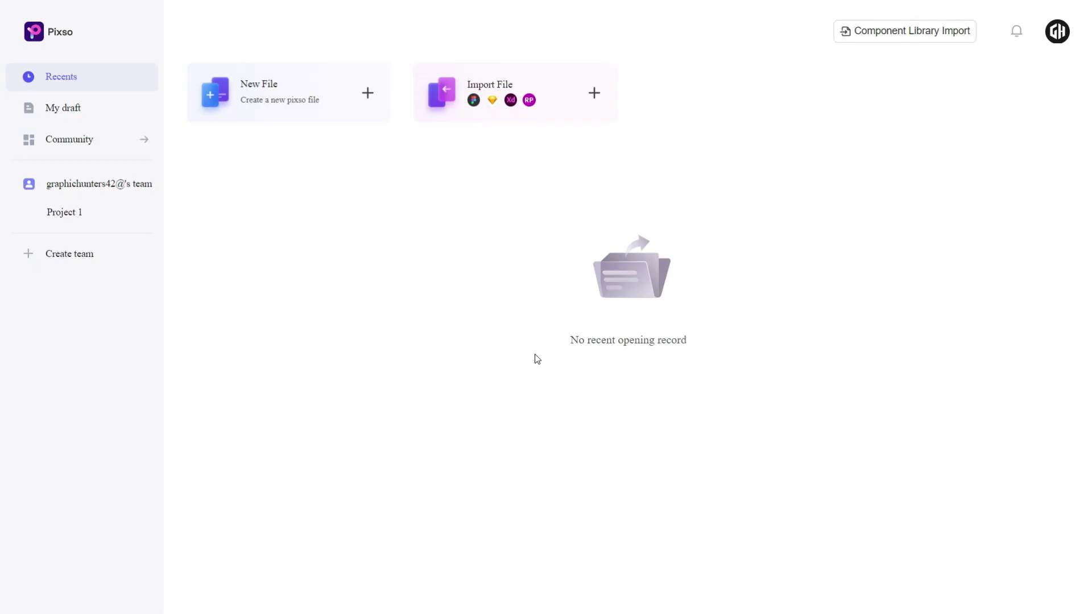
pyautogui.click(594, 93)
pyautogui.click(106, 153)
# Step: Browse the latest design systems and component kits among the community's works
pyautogui.scroll(-2, 1034, 125)
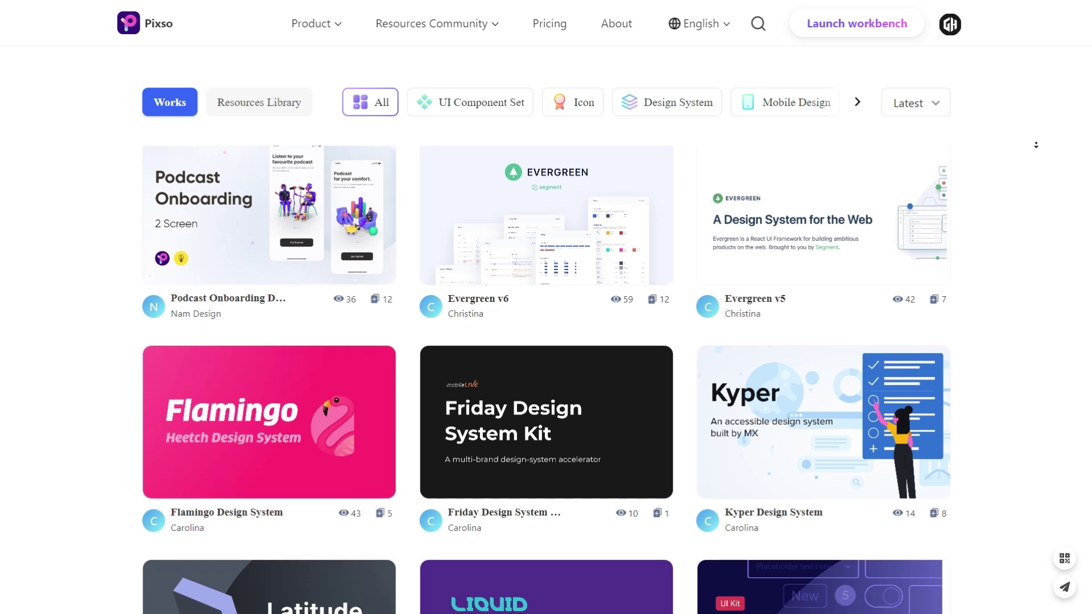
pyautogui.scroll(-4, 1038, 152)
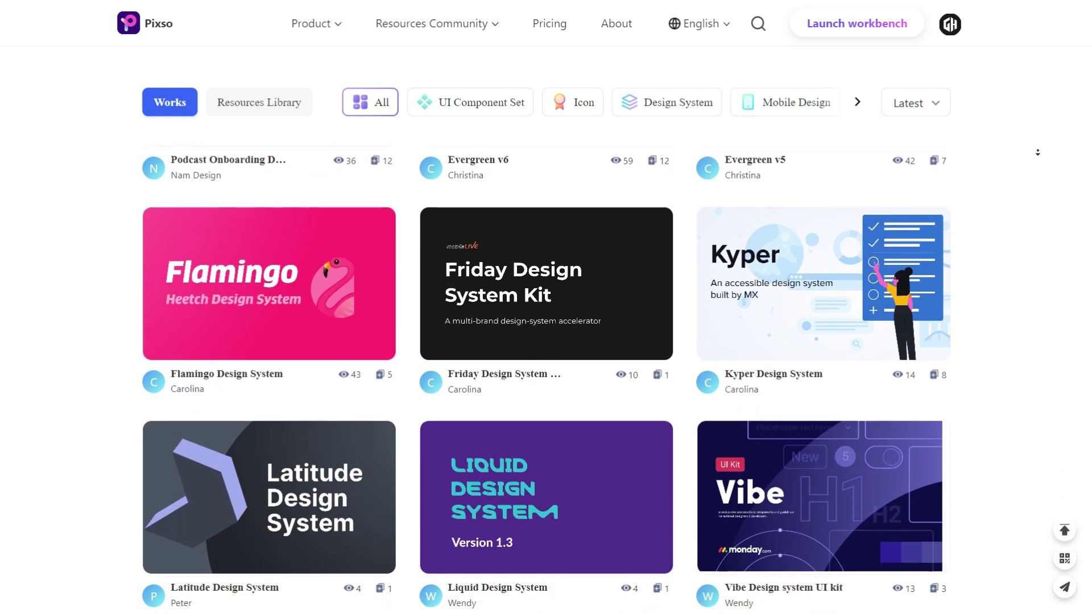
pyautogui.scroll(-4, 1039, 154)
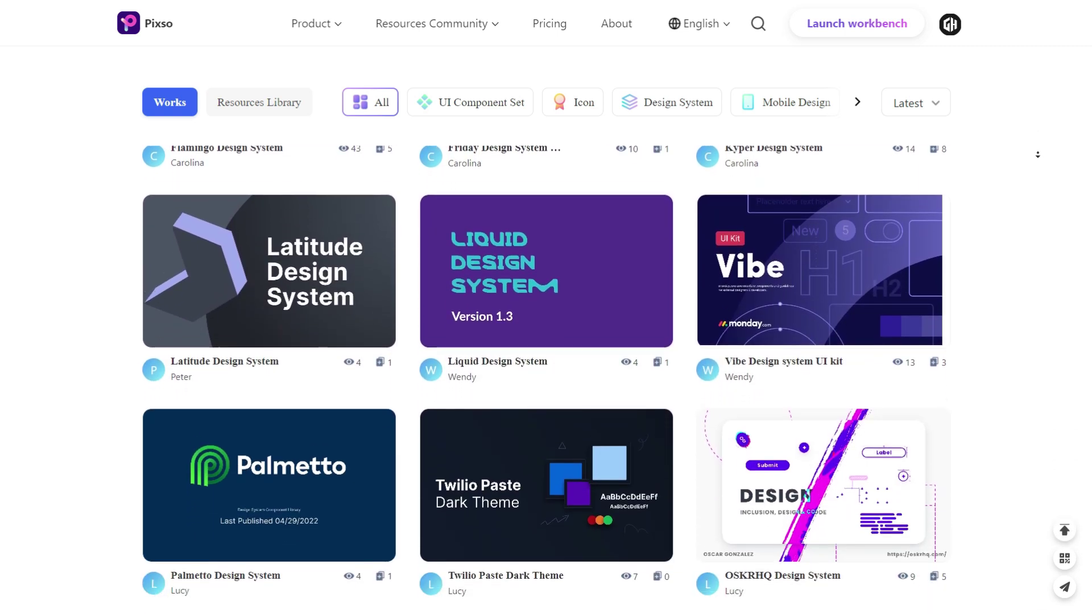
pyautogui.scroll(-5, 1038, 157)
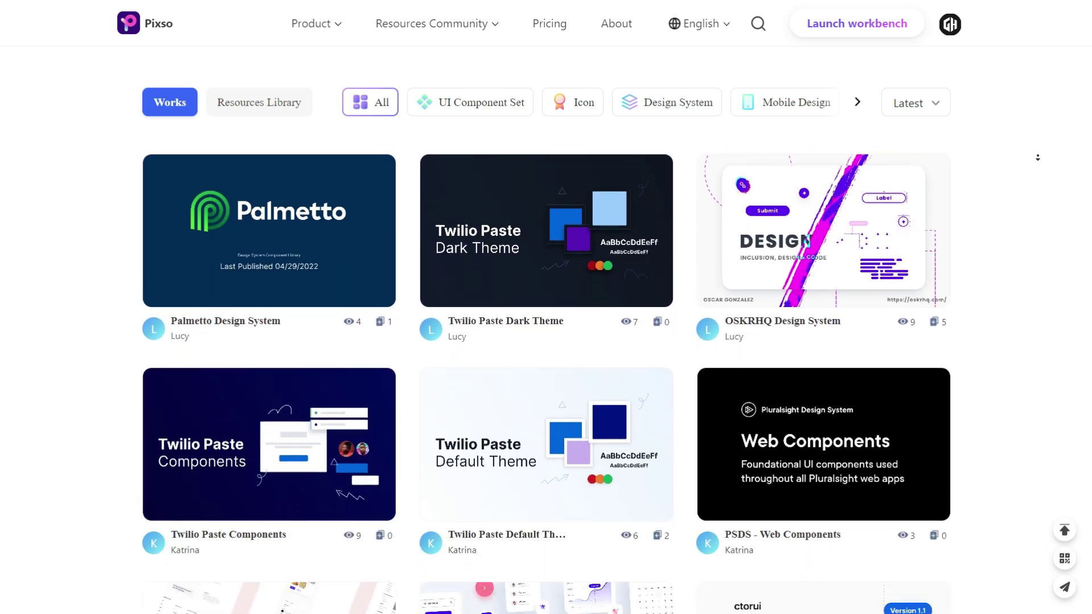
pyautogui.scroll(-5, 1039, 158)
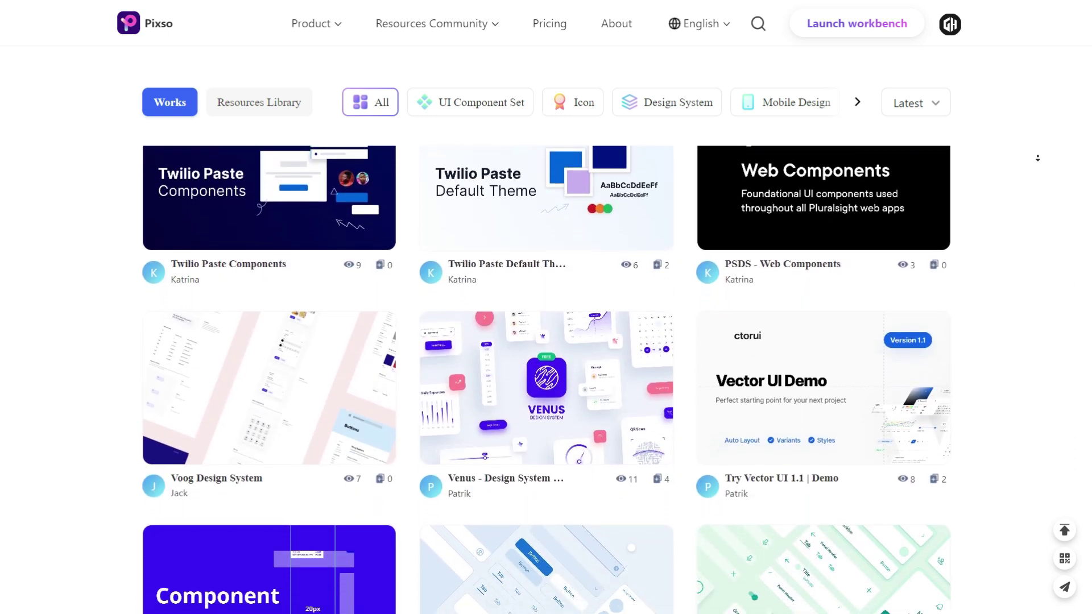
pyautogui.scroll(-5, 1038, 158)
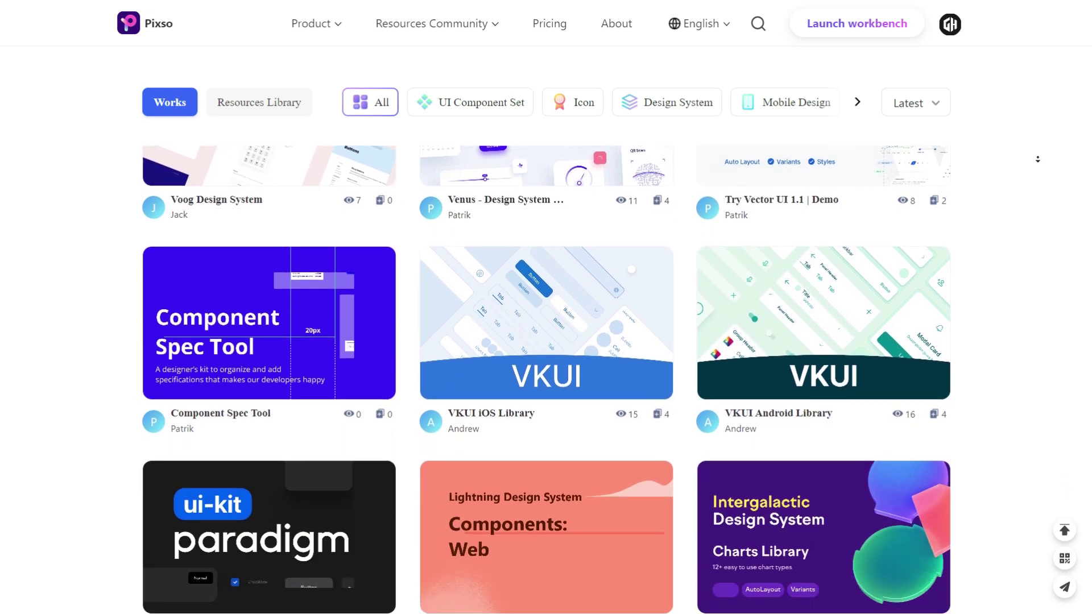
pyautogui.scroll(-2, 1038, 158)
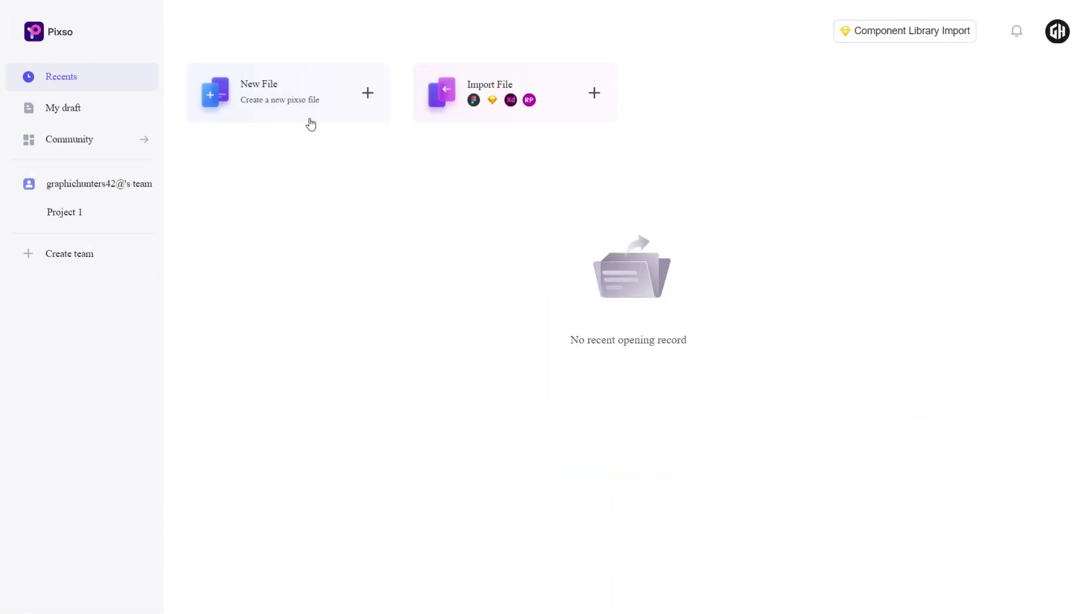
# Step: Create a new design file with a 1024 x 1024 Webpage frame
pyautogui.click(299, 93)
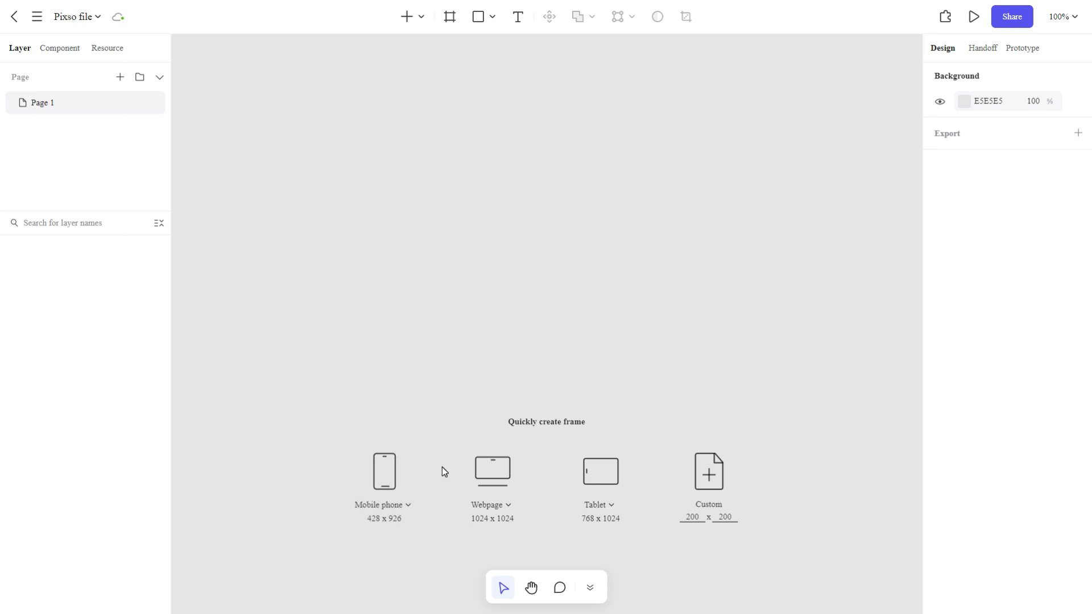
pyautogui.click(504, 469)
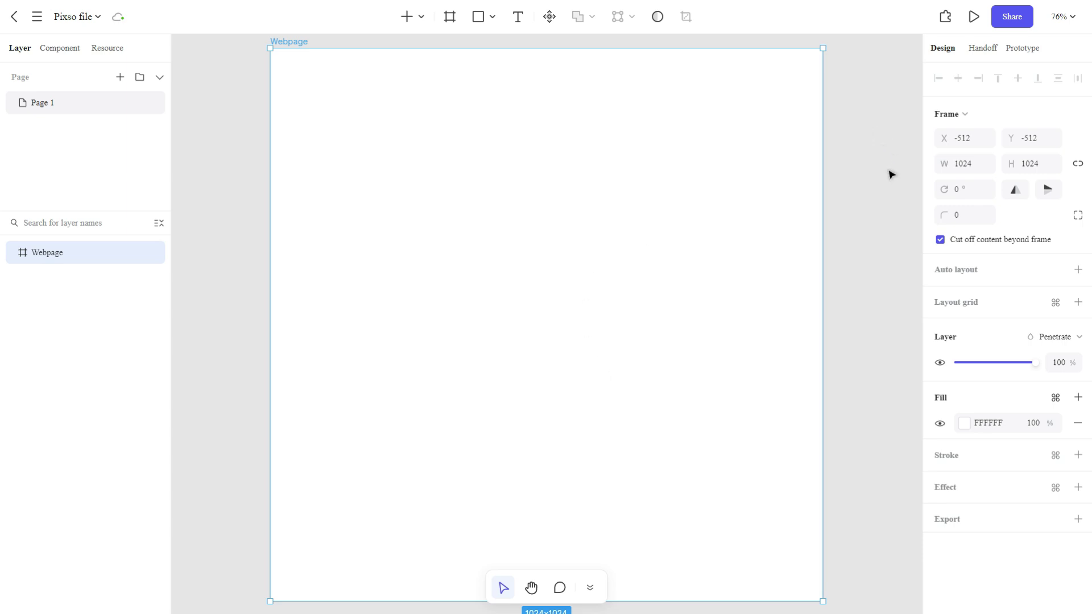
pyautogui.click(420, 18)
pyautogui.moveTo(461, 105)
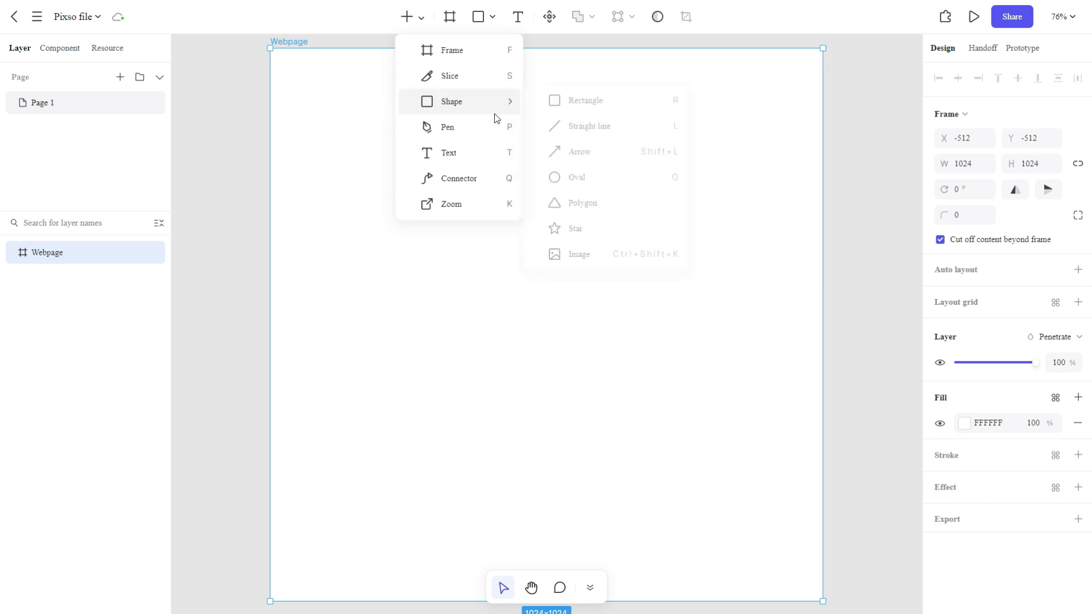
pyautogui.click(597, 207)
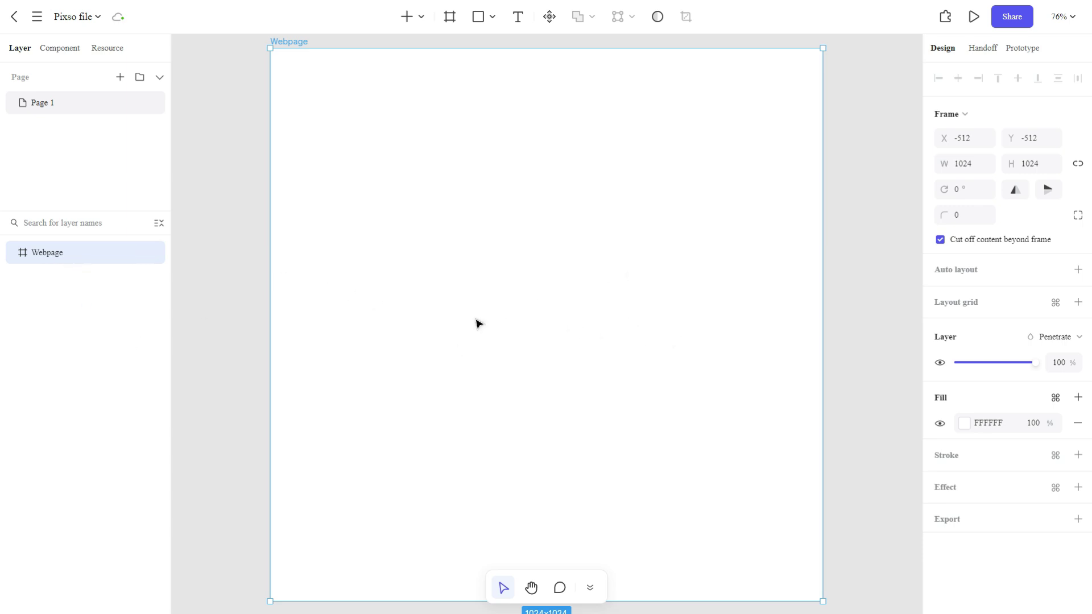
# Step: Import the JPEG of the hand-drawn logo sketch, place it about 813 x 430 in the Webpage frame, and move it to X 106, Y 220
pyautogui.click(37, 17)
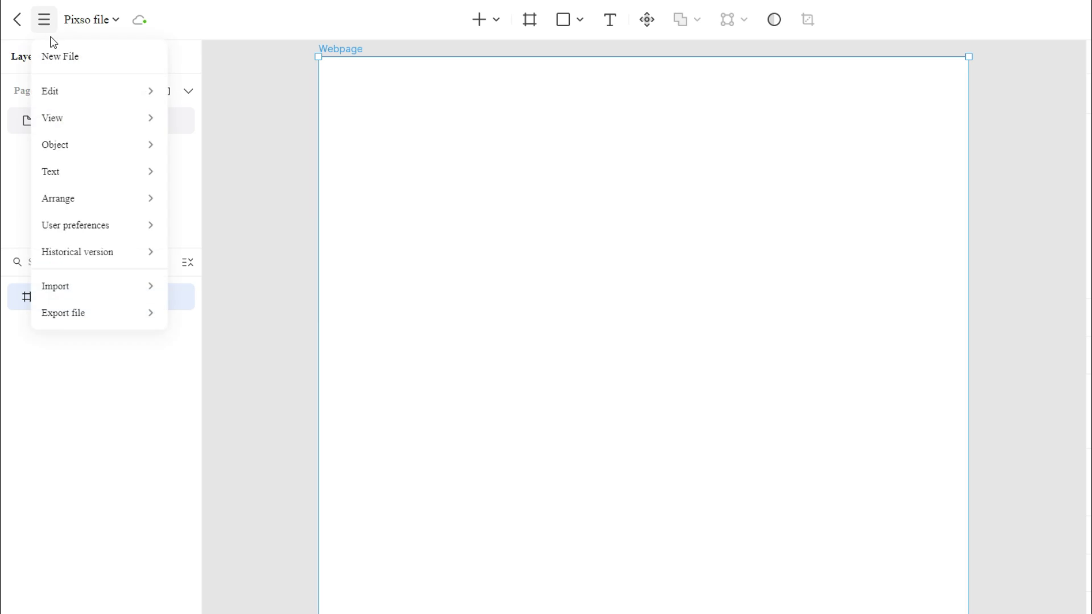
pyautogui.click(72, 284)
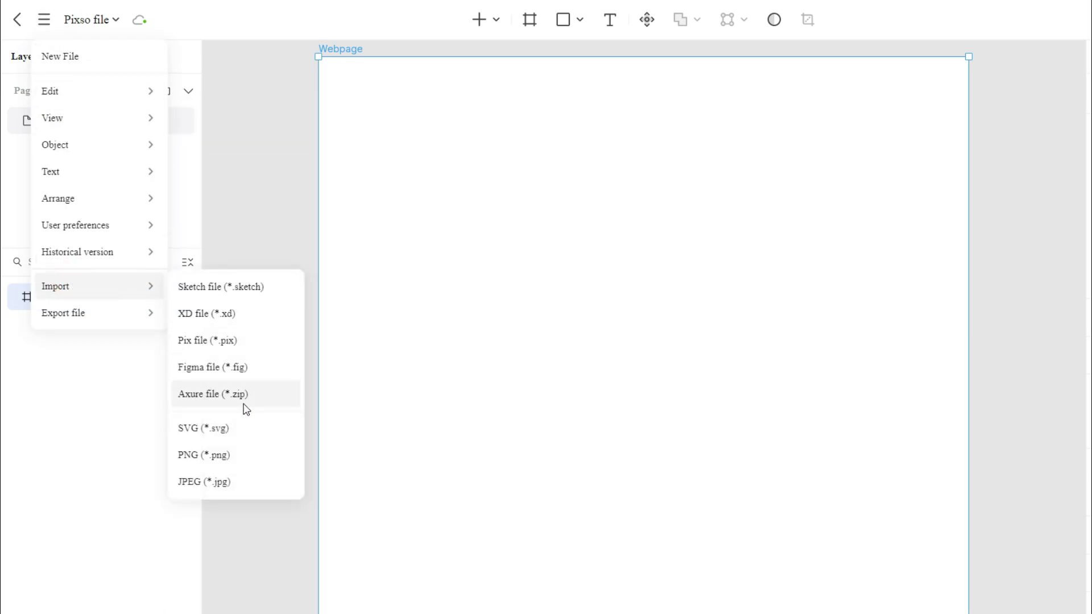
pyautogui.click(204, 482)
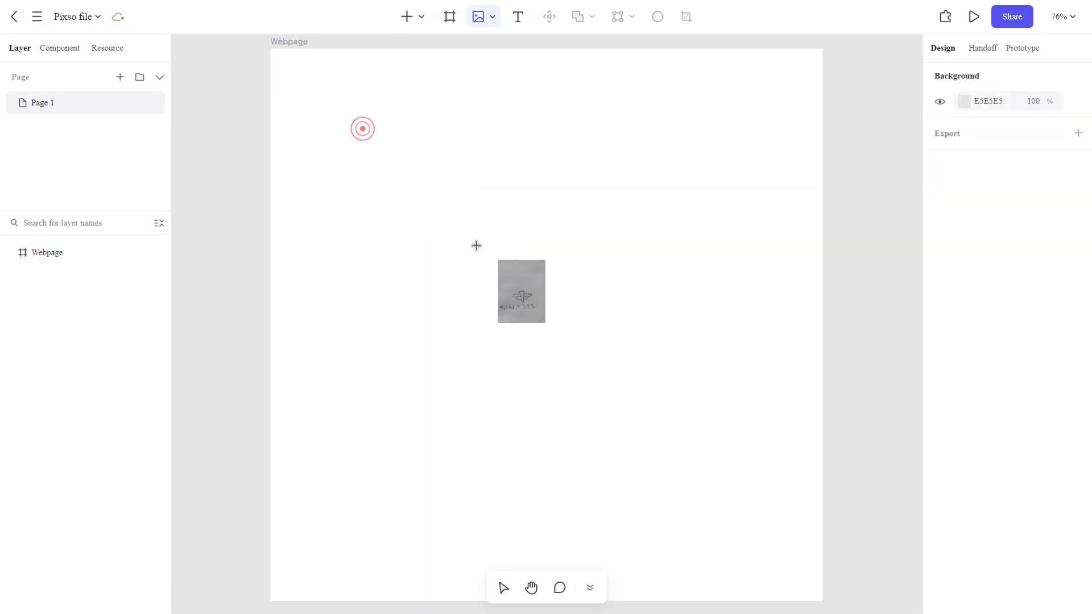
pyautogui.moveTo(477, 246); pyautogui.dragTo(800, 360)
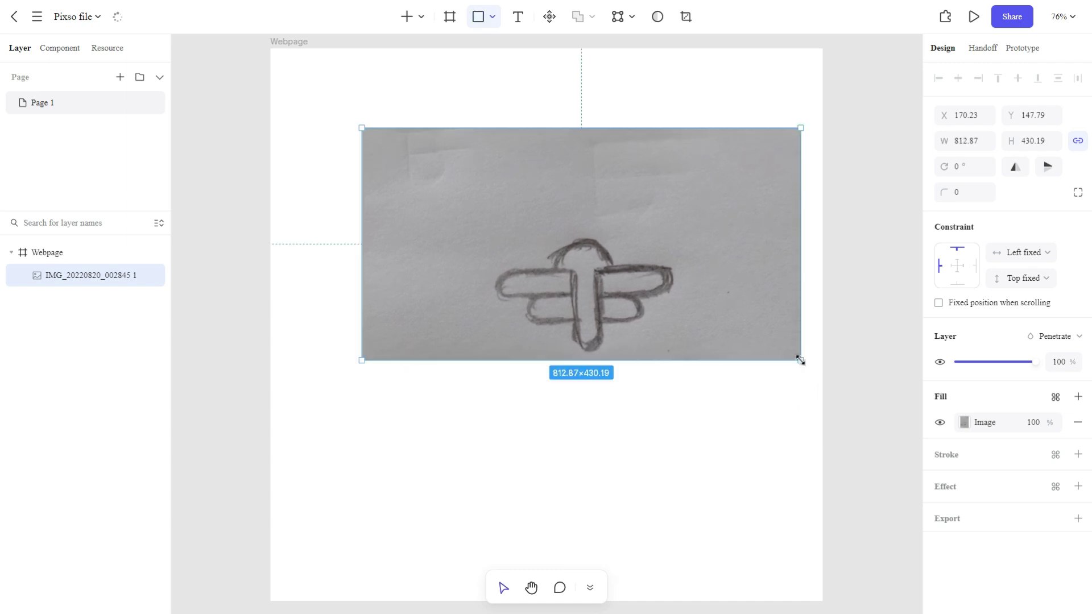
pyautogui.moveTo(651, 240); pyautogui.dragTo(616, 280)
# Step: Lock the imported sketch image in the Webpage frame and deselect it
pyautogui.scroll(-1, 606, 330)
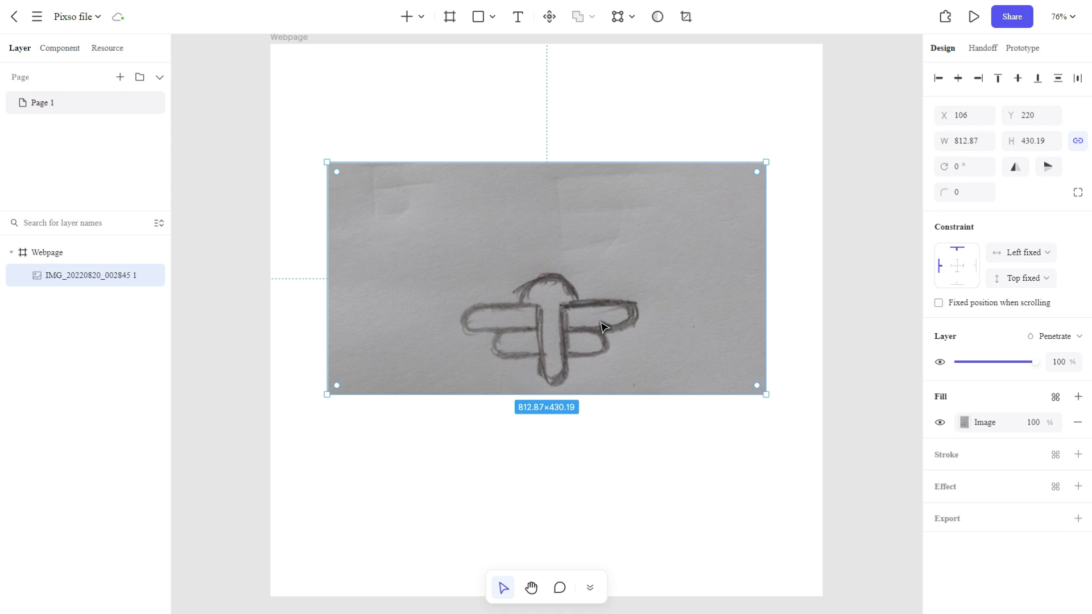
pyautogui.rightClick(570, 197)
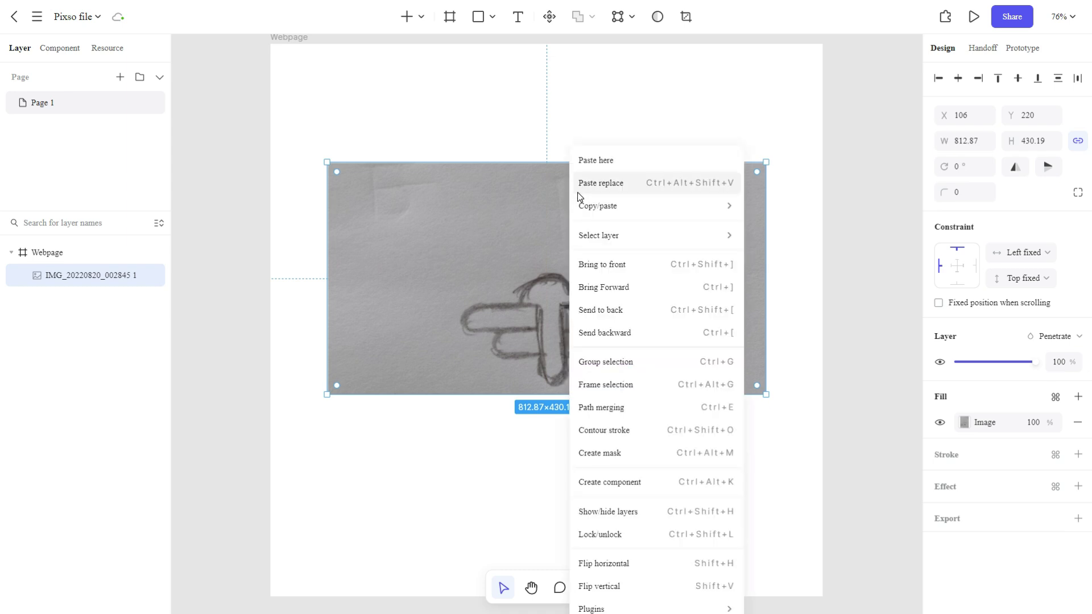
pyautogui.click(610, 534)
pyautogui.click(604, 487)
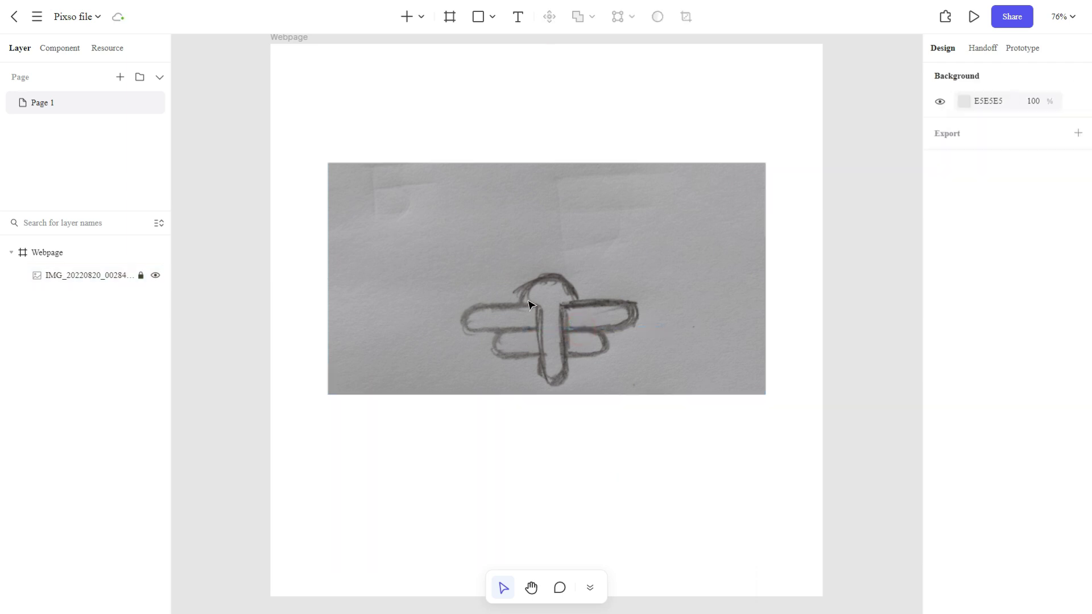
# Step: Draw a rectangle about 143 x 52 over the upper-right wing of the logo sketch at 200% zoom
pyautogui.scroll(1, 552, 318)
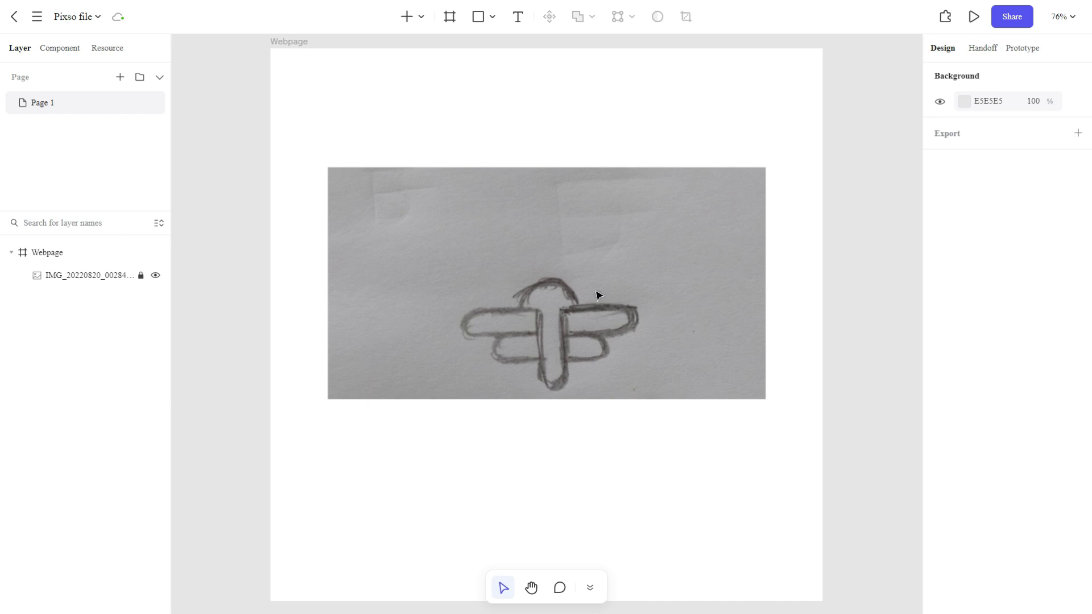
pyautogui.click(1064, 17)
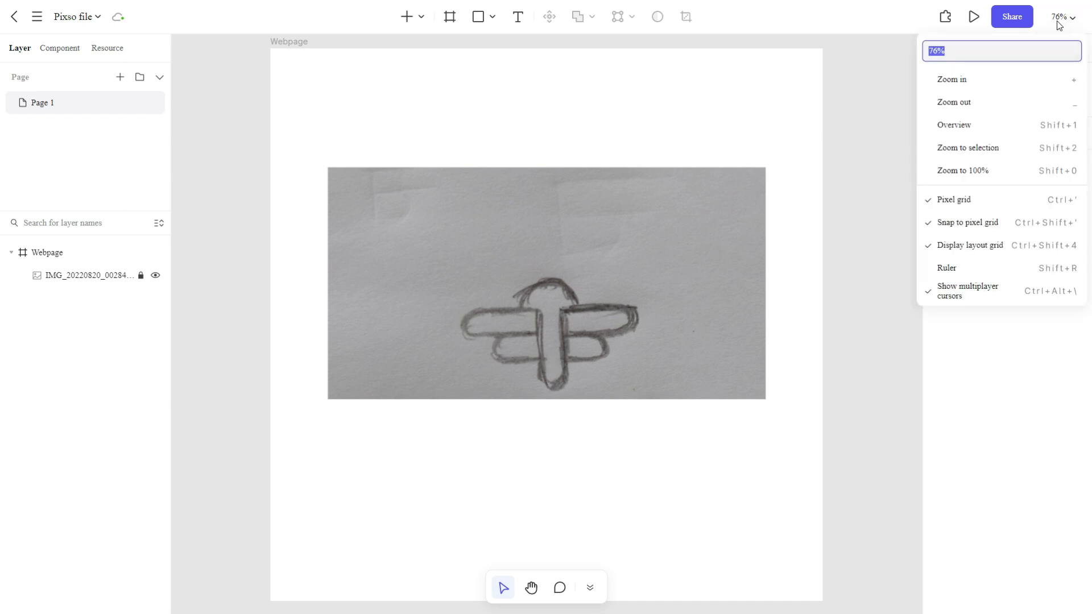
pyautogui.click(1015, 78)
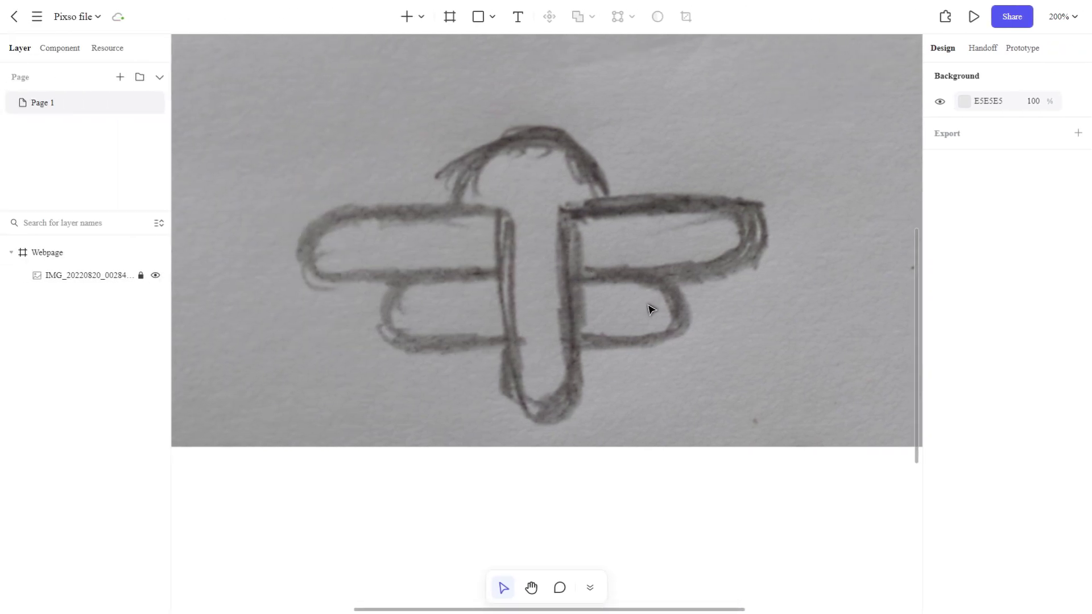
pyautogui.scroll(1, 652, 310)
pyautogui.click(493, 17)
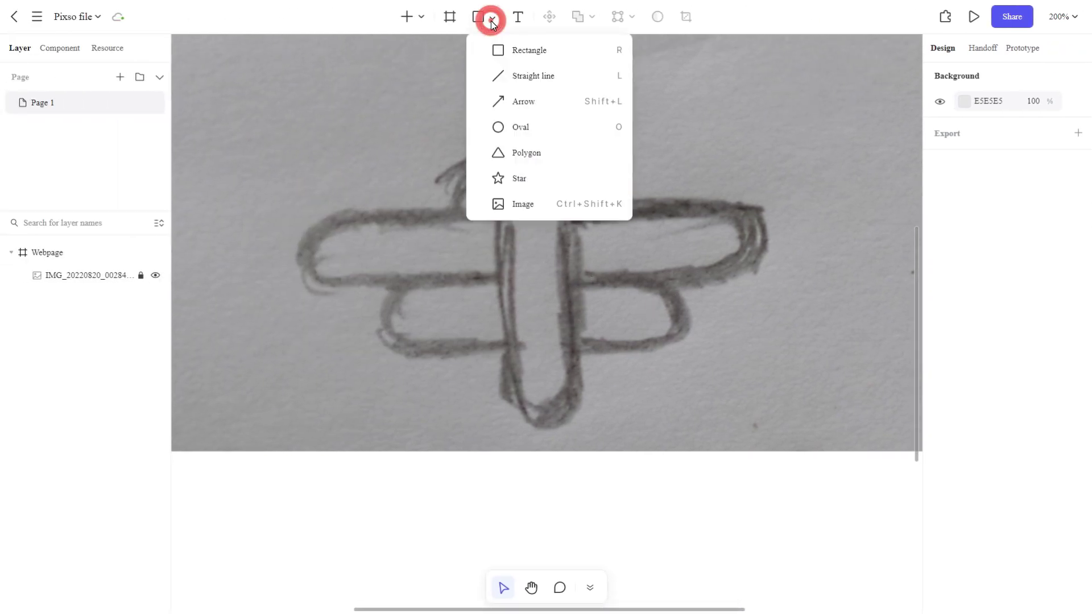
pyautogui.click(514, 52)
pyautogui.moveTo(563, 210); pyautogui.dragTo(764, 282)
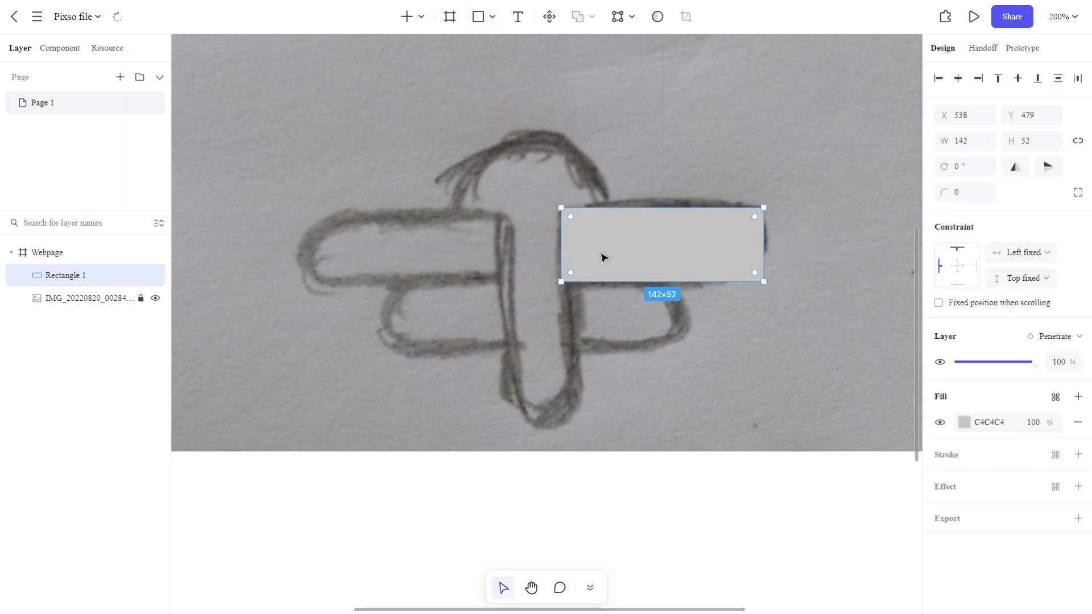
pyautogui.moveTo(560, 244); pyautogui.dragTo(559, 244)
# Step: Set the wing rectangle's fill to white (FFFFFF)
pyautogui.click(965, 422)
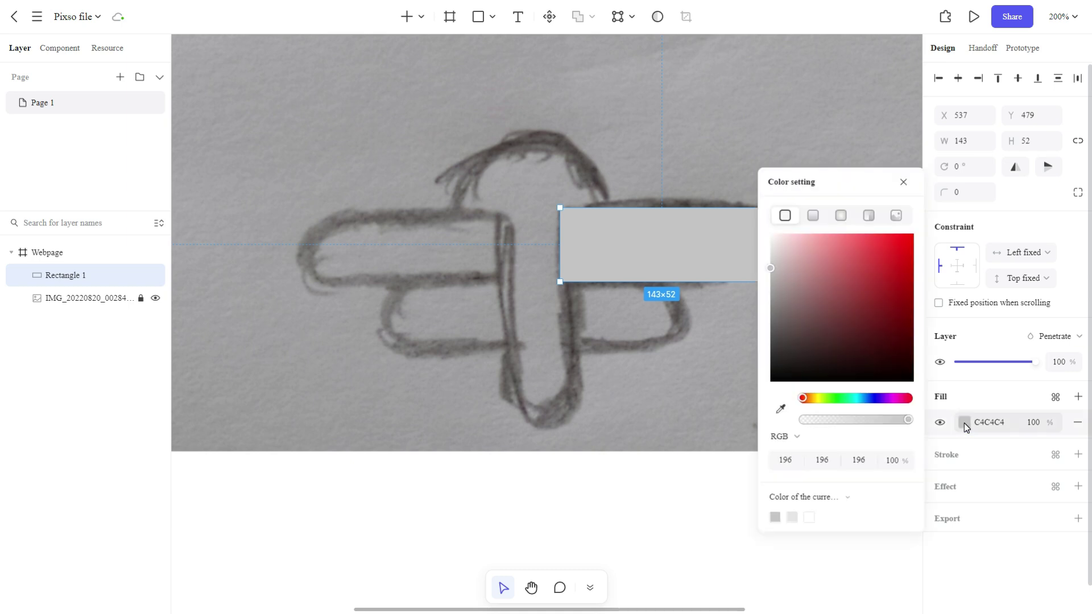
pyautogui.moveTo(874, 296)
pyautogui.mouseDown()
pyautogui.moveTo(845, 228)
pyautogui.moveTo(804, 202)
pyautogui.moveTo(729, 334)
pyautogui.moveTo(685, 349)
pyautogui.moveTo(744, 220)
pyautogui.moveTo(801, 237)
pyautogui.moveTo(749, 227)
pyautogui.mouseUp()
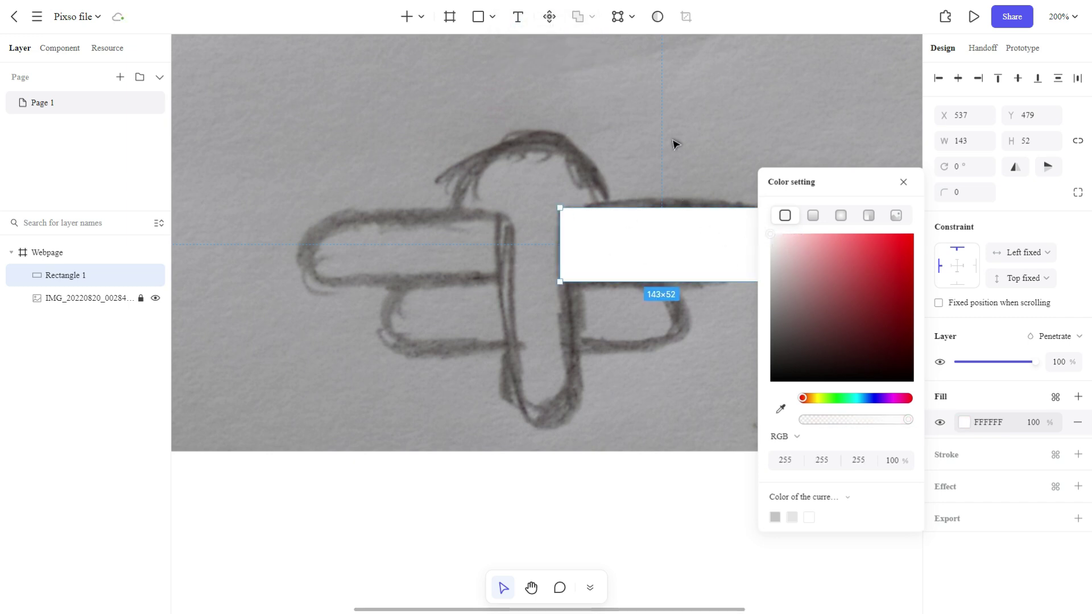
pyautogui.click(682, 179)
# Step: Slightly round all four corners of the white wing rectangle and deselect it
pyautogui.click(684, 226)
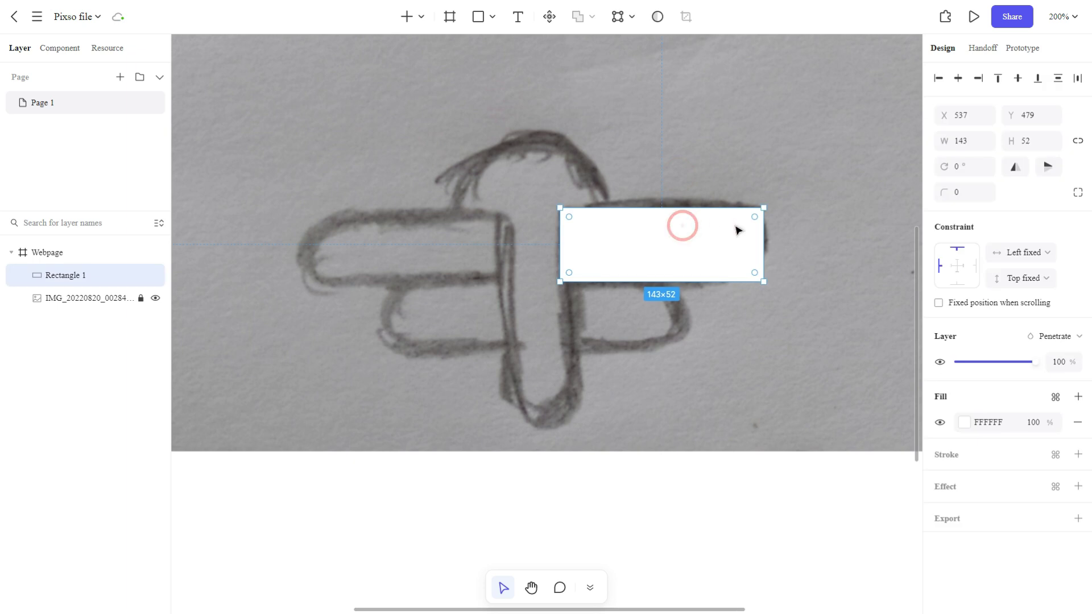
pyautogui.moveTo(755, 218); pyautogui.dragTo(624, 276)
pyautogui.moveTo(726, 243); pyautogui.dragTo(816, 283)
pyautogui.click(824, 327)
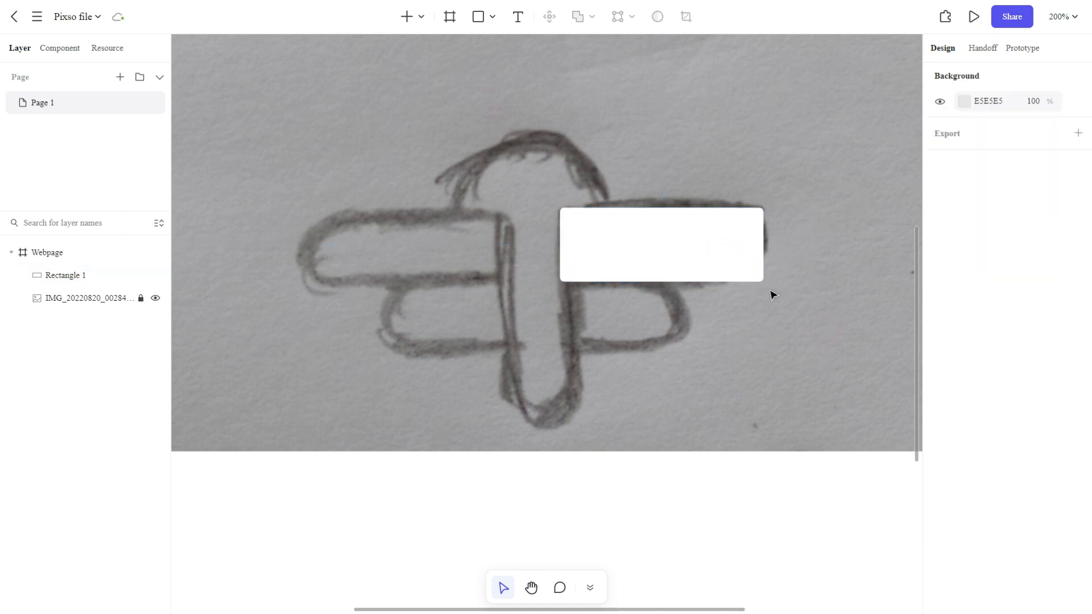
# Step: Set the white wing rectangle's corner radius to 35
pyautogui.click(704, 249)
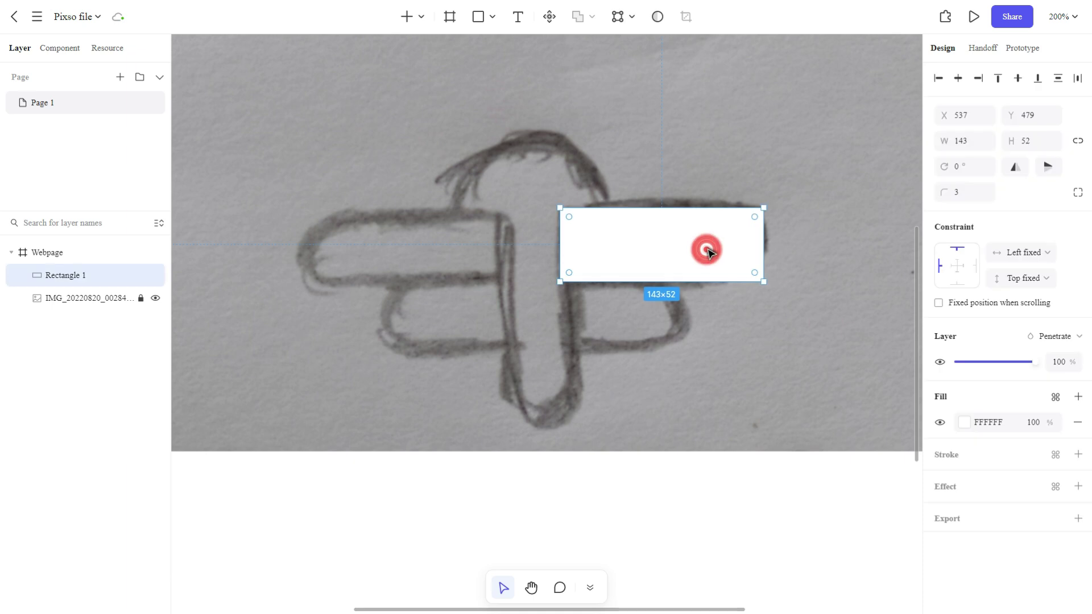
pyautogui.click(973, 196)
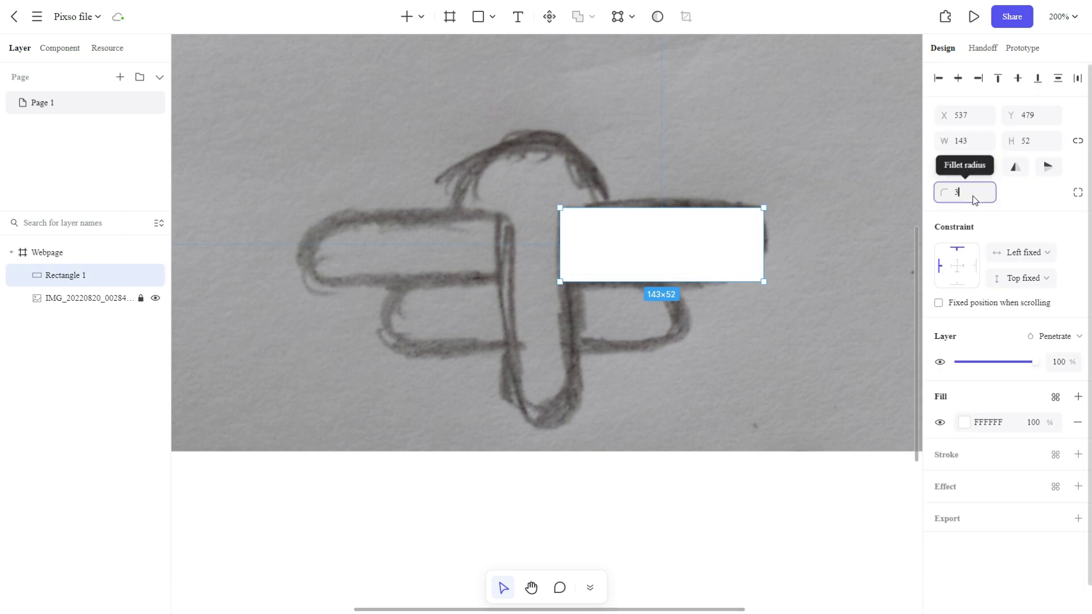
pyautogui.write('11')
pyautogui.press('Up')
pyautogui.press('Up')
pyautogui.press('Up')
pyautogui.press('Up')
pyautogui.press('Up')
pyautogui.press('Up')
pyautogui.press('Up')
pyautogui.press('Up')
pyautogui.press('Up')
pyautogui.press('Up')
pyautogui.press('Up')
pyautogui.press('Up')
pyautogui.press('Up')
pyautogui.press('Up')
pyautogui.press('Up')
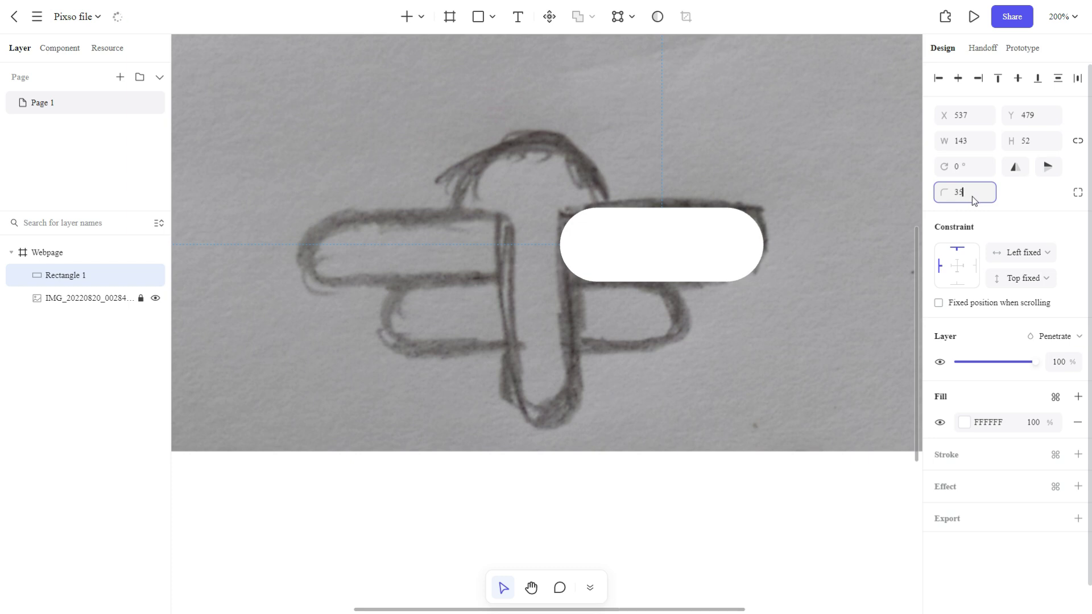
pyautogui.click(795, 212)
# Step: Add a black (000000) stroke to the rounded wing shape and hide its white fill
pyautogui.click(740, 244)
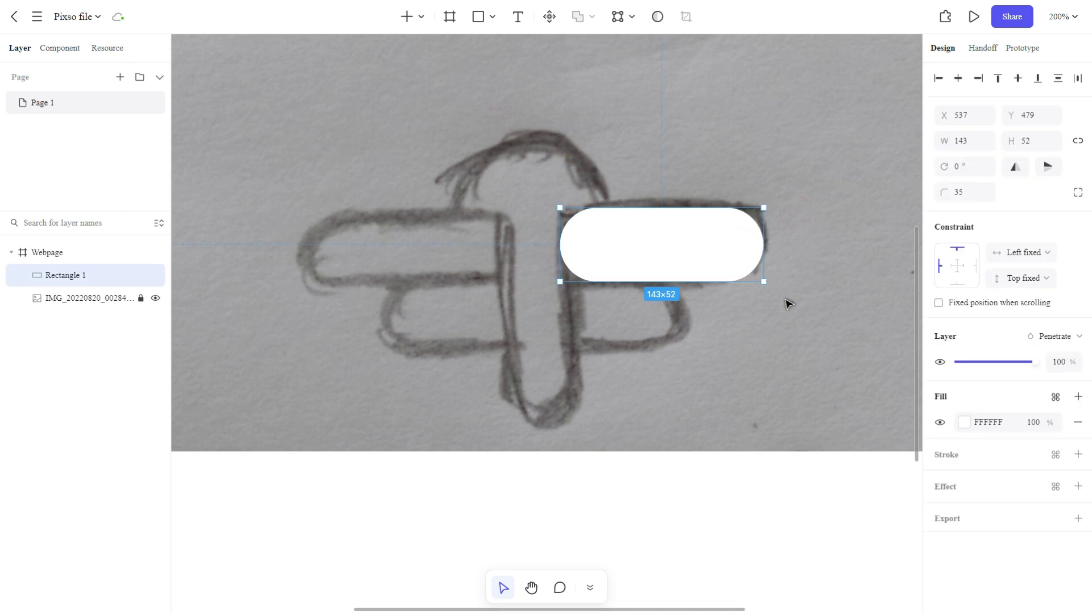
pyautogui.scroll(-1, 982, 433)
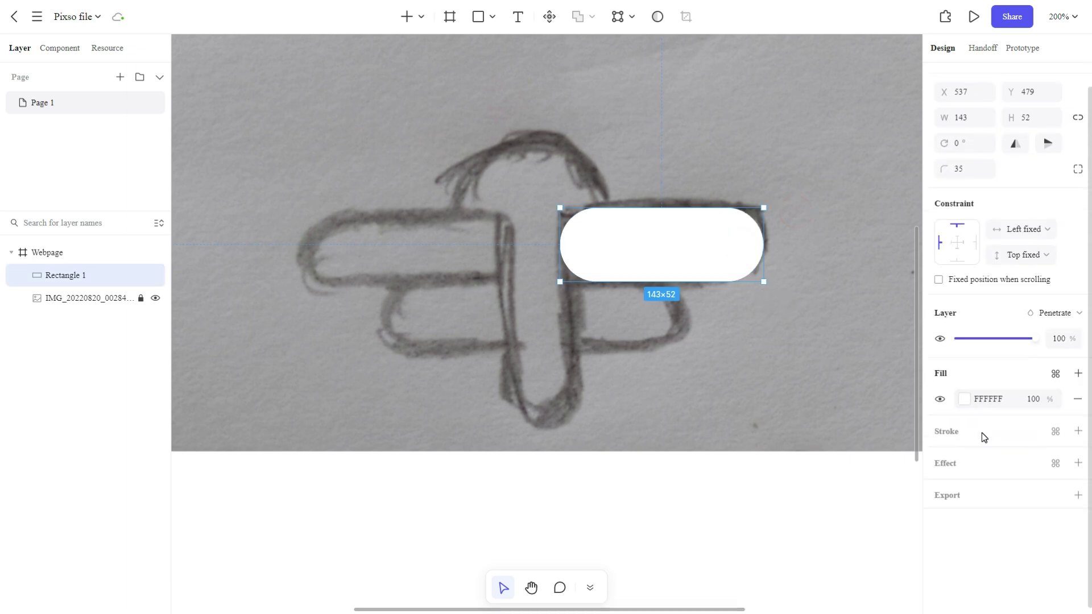
pyautogui.click(965, 436)
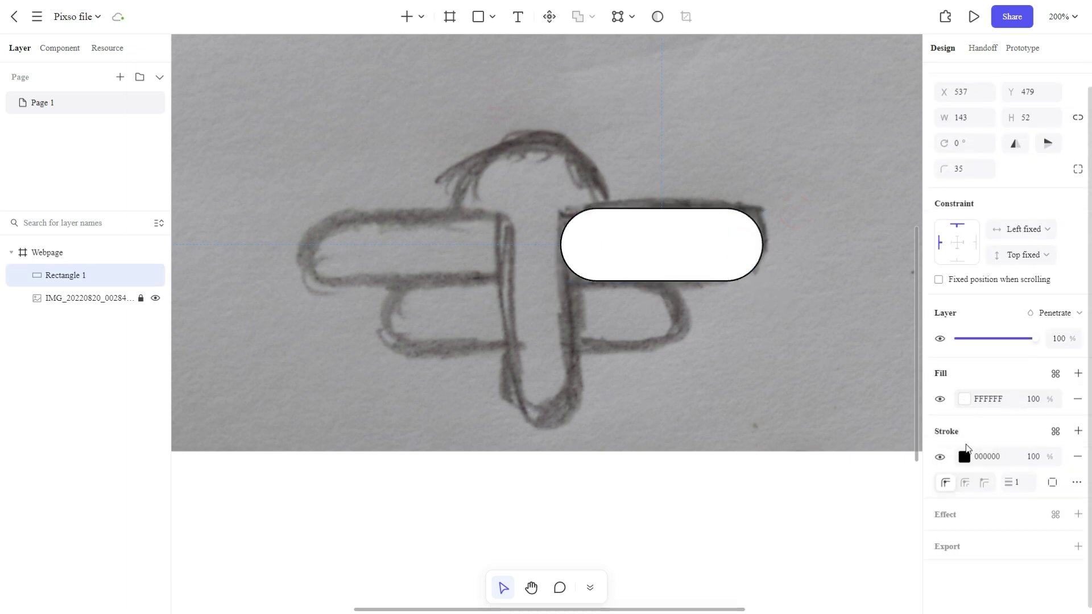
pyautogui.click(940, 399)
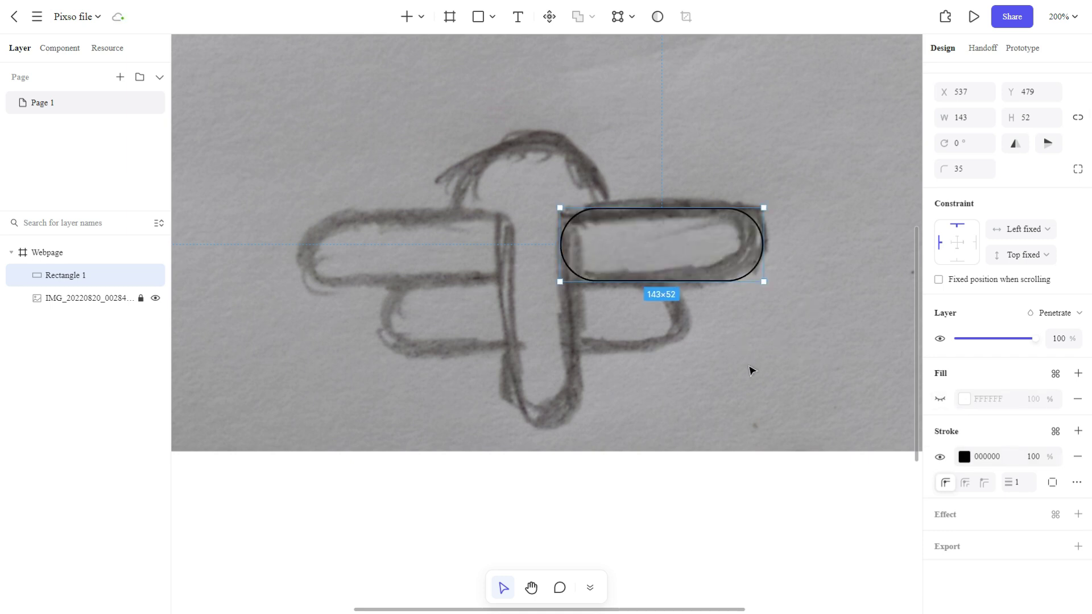
# Step: Set the wing outline's stroke thickness to 15 and nudge the shape slightly up and right over the sketched wing
pyautogui.click(1026, 487)
pyautogui.write('11')
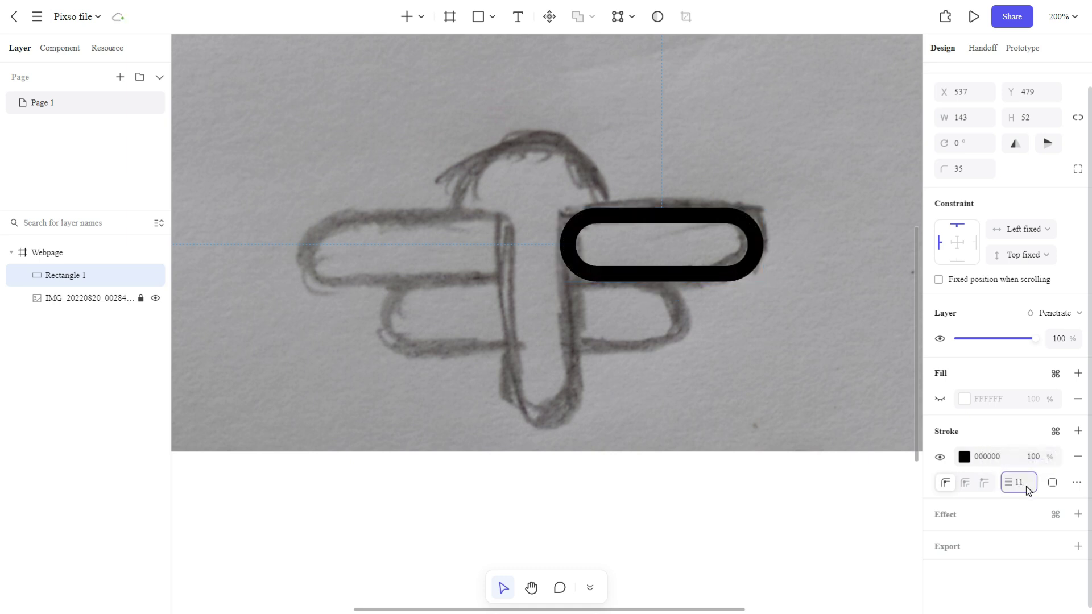
pyautogui.press('BackSpace')
pyautogui.write('4')
pyautogui.press('BackSpace')
pyautogui.write('5')
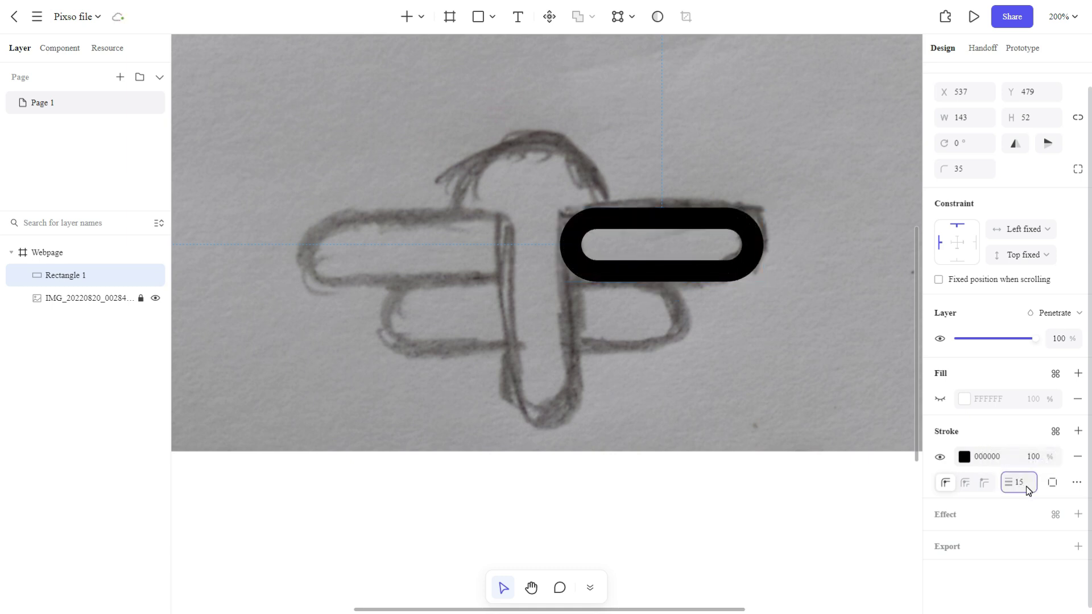
pyautogui.click(637, 299)
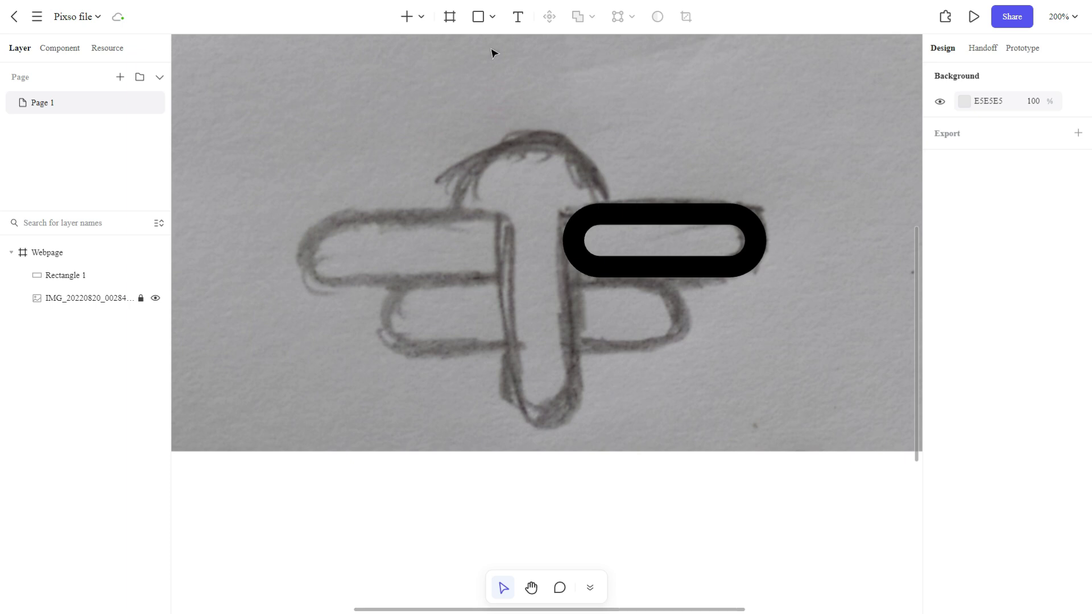
# Step: Cut off the inner part of the rounded wing by drawing a rectangle about 221 tall over it and subtracting the top layer
pyautogui.click(493, 17)
pyautogui.click(501, 54)
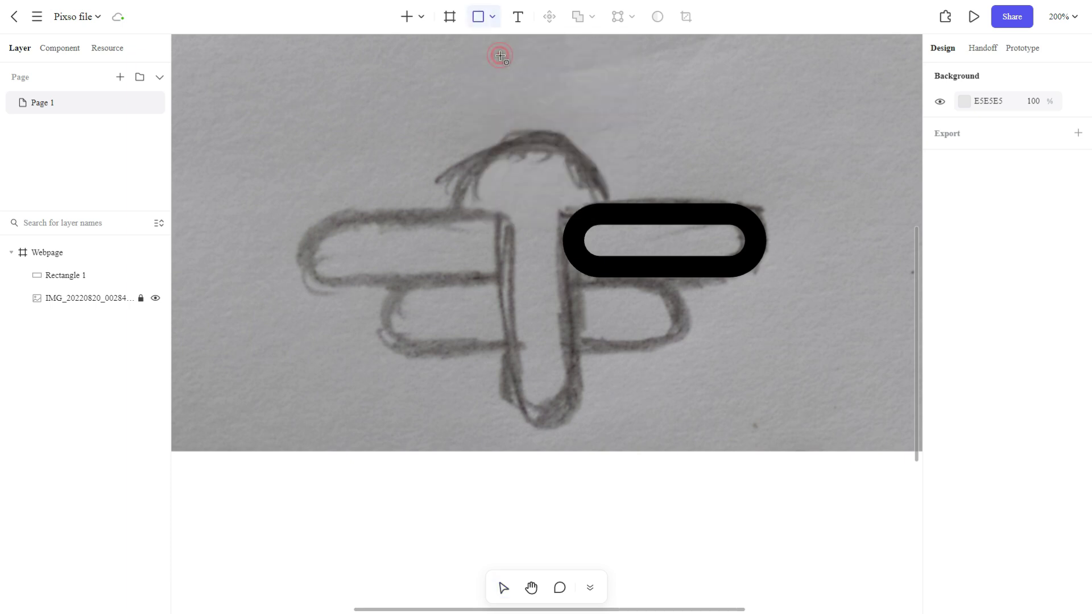
pyautogui.moveTo(516, 82); pyautogui.dragTo(644, 397)
pyautogui.moveTo(685, 348); pyautogui.dragTo(561, 180)
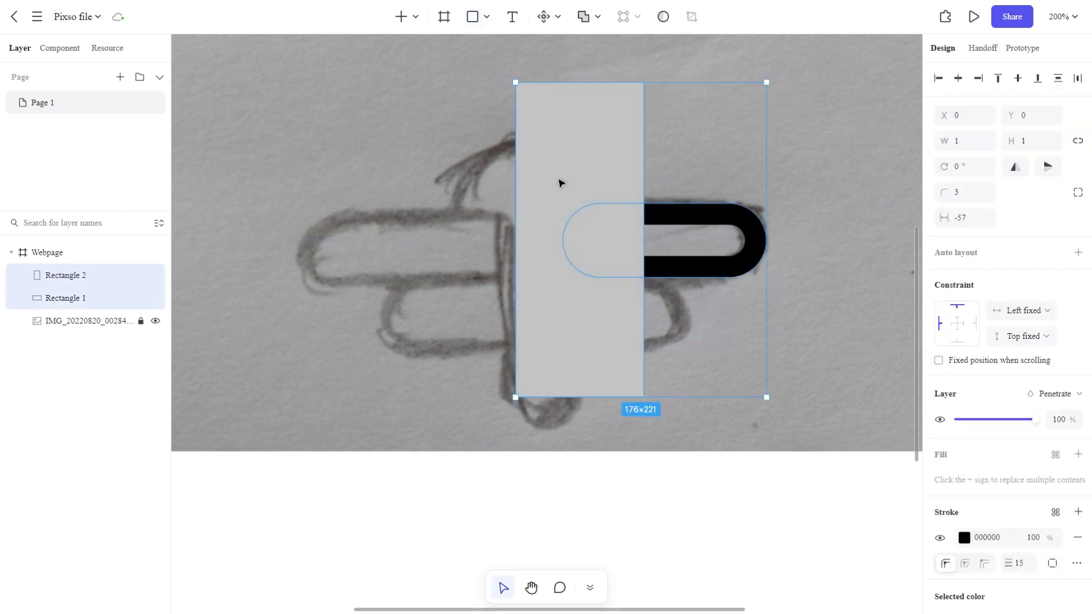
pyautogui.click(598, 18)
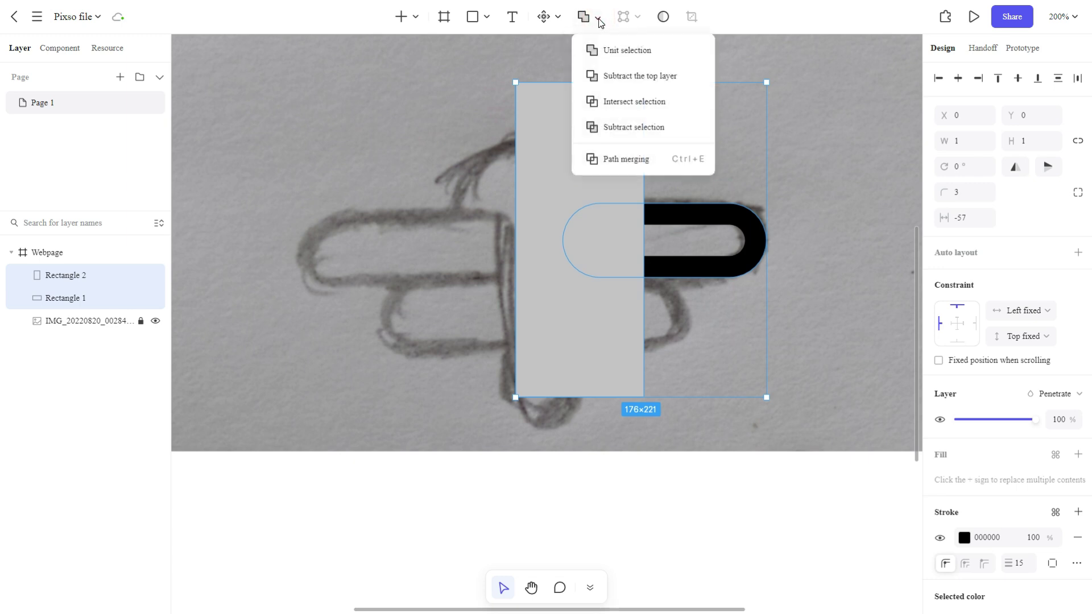
pyautogui.click(618, 74)
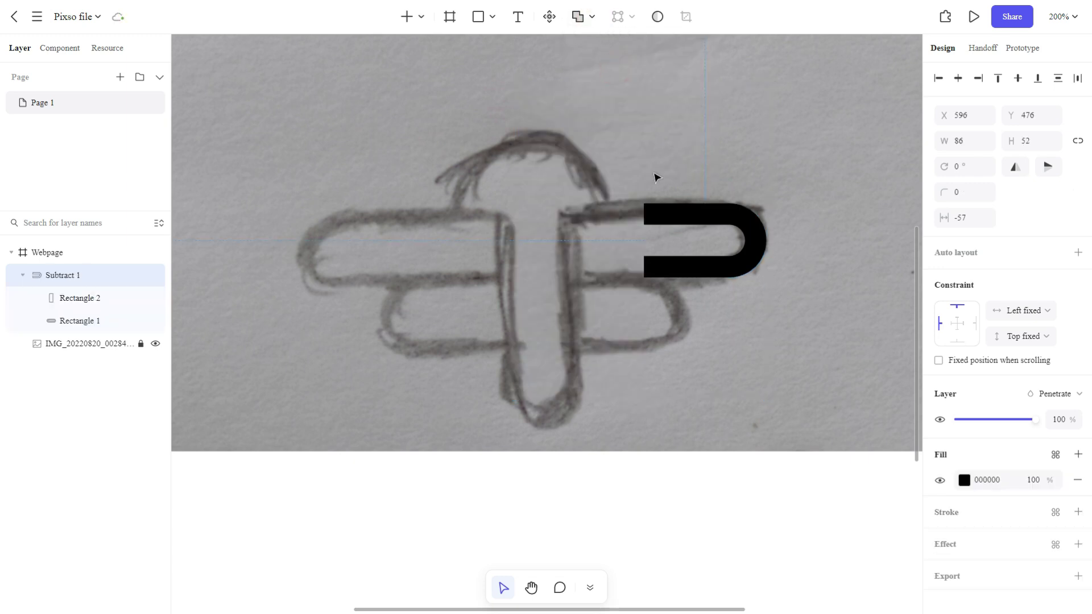
# Step: Move the open-ended wing against the sketched stem at X 537, Y 478 and widen it to about 126 x 52
pyautogui.click(539, 205)
pyautogui.moveTo(706, 259); pyautogui.dragTo(739, 245)
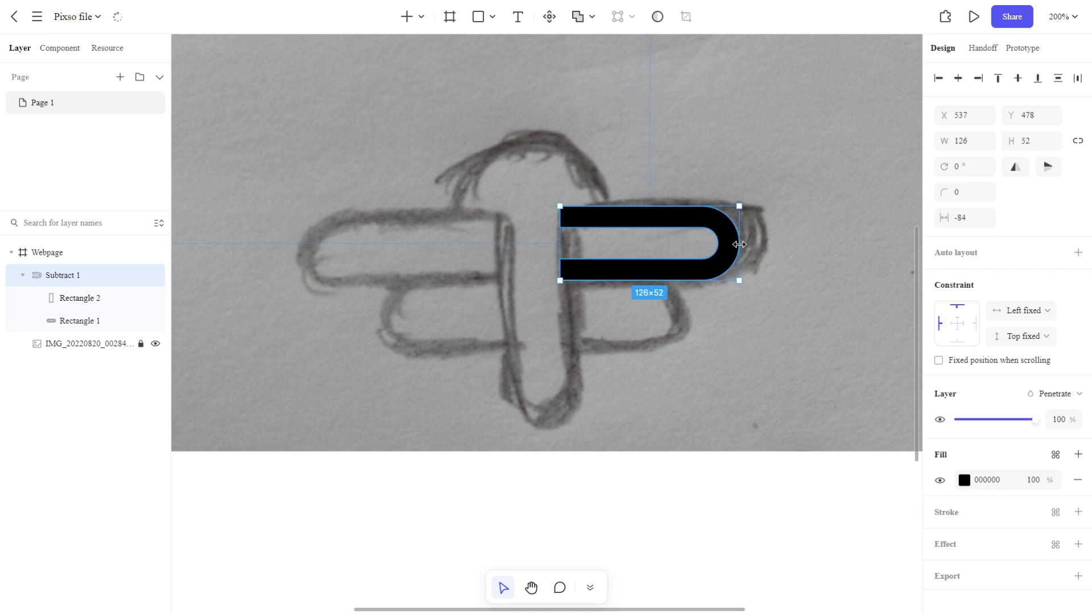
pyautogui.click(749, 315)
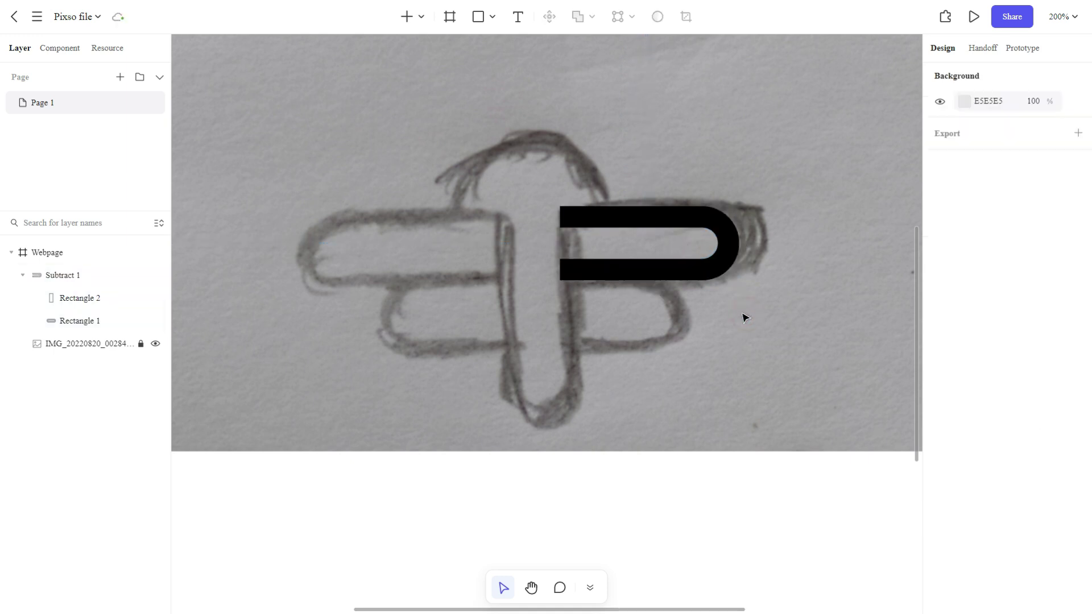
# Step: Duplicate the wing directly below so the bars overlap, left ends aligned, and shorten the copy to form the lower wing
pyautogui.scroll(-1, 743, 316)
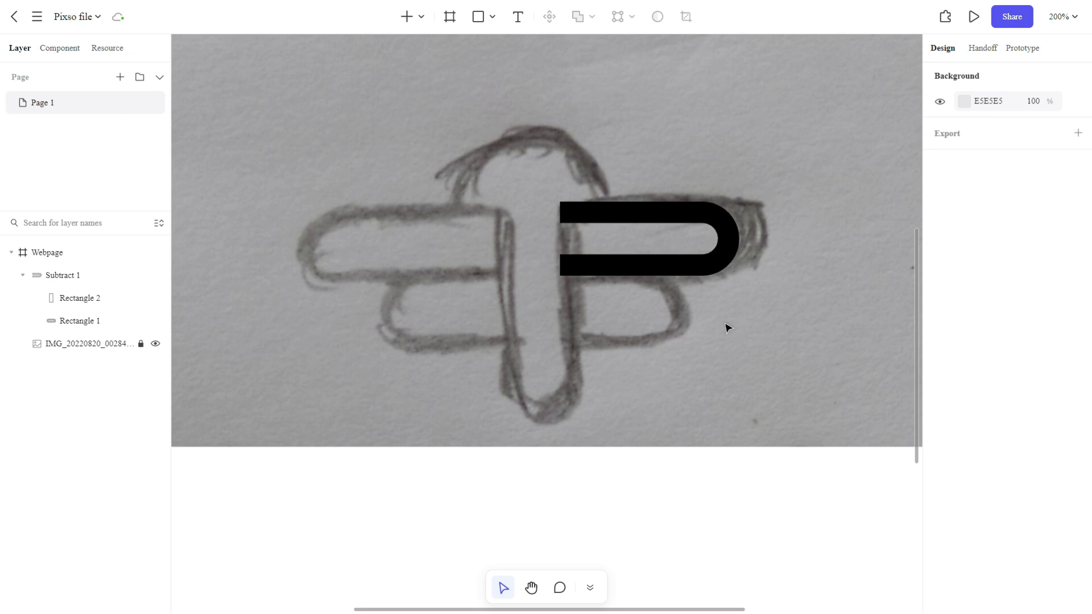
pyautogui.click(650, 271)
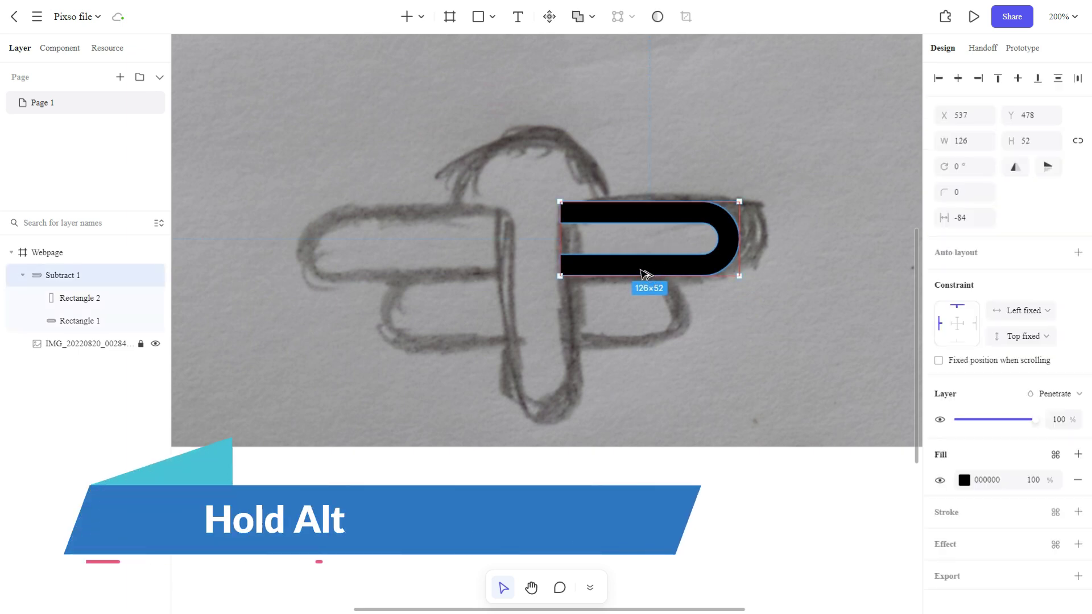
pyautogui.moveTo(644, 274); pyautogui.dragTo(651, 326)
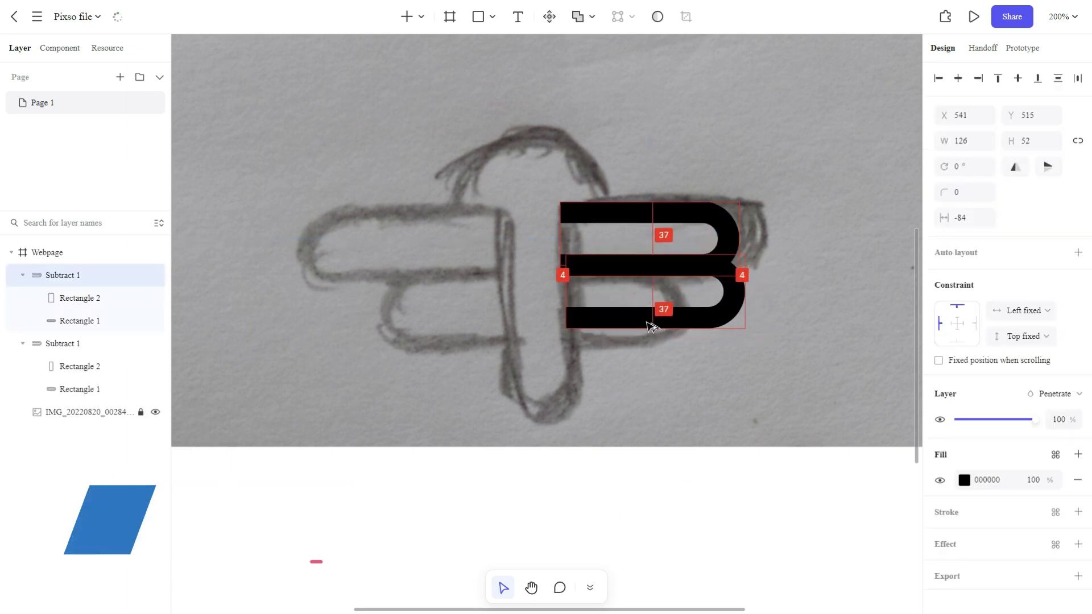
pyautogui.click(690, 371)
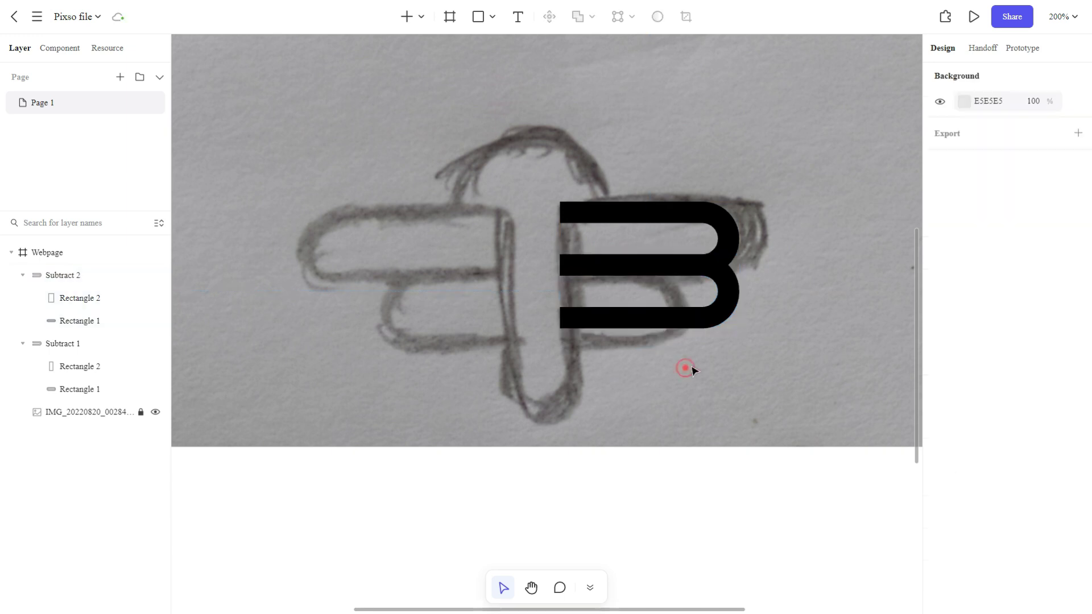
pyautogui.click(707, 319)
pyautogui.moveTo(739, 294); pyautogui.dragTo(658, 292)
pyautogui.click(751, 363)
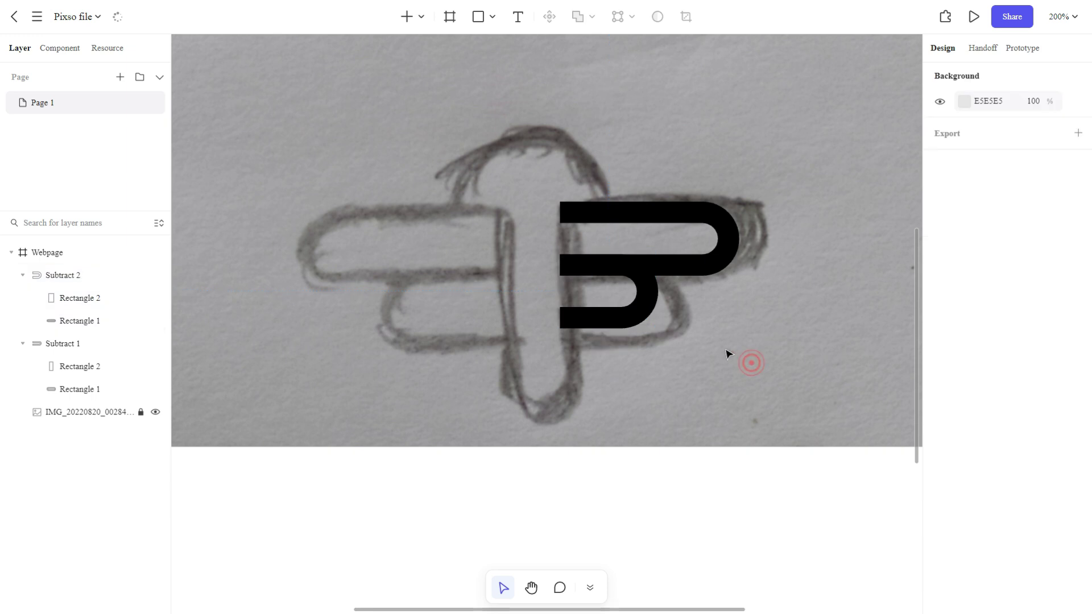
# Step: Move both wing shapes together slightly right and down, placing the upper one at X 547, Y 481
pyautogui.scroll(1, 708, 348)
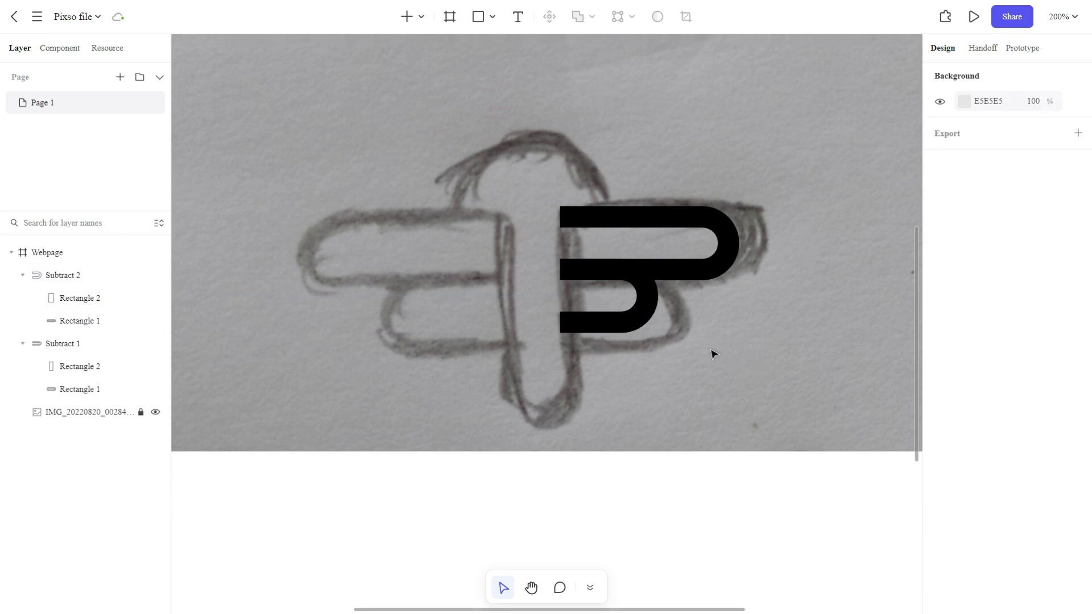
pyautogui.hotkey('ctrl', 'a')
pyautogui.moveTo(603, 276); pyautogui.dragTo(619, 281)
pyautogui.click(734, 358)
# Step: Duplicate the upper wing, rotate the copy to -90°, and place it as the vertical stem against the wings' inner ends
pyautogui.scroll(-3, 728, 356)
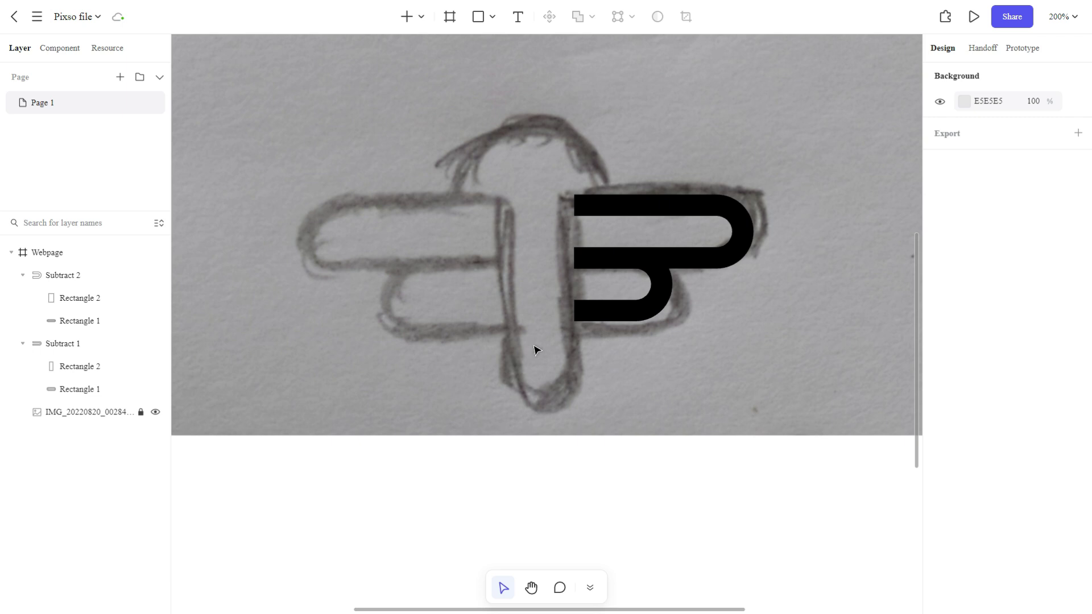
pyautogui.click(715, 255)
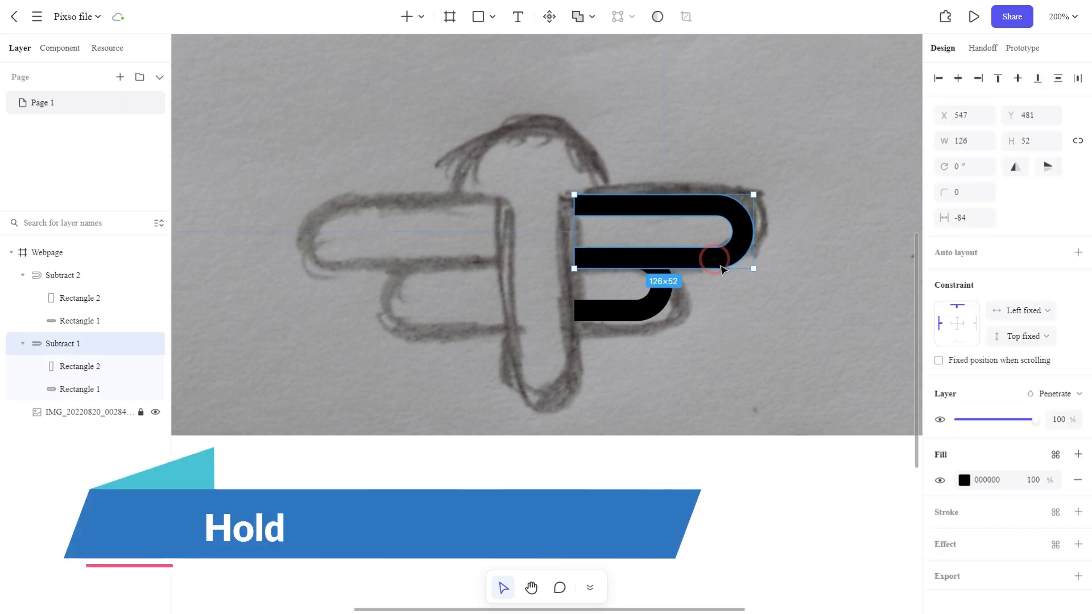
pyautogui.press('alt')
pyautogui.moveTo(728, 262); pyautogui.dragTo(470, 416)
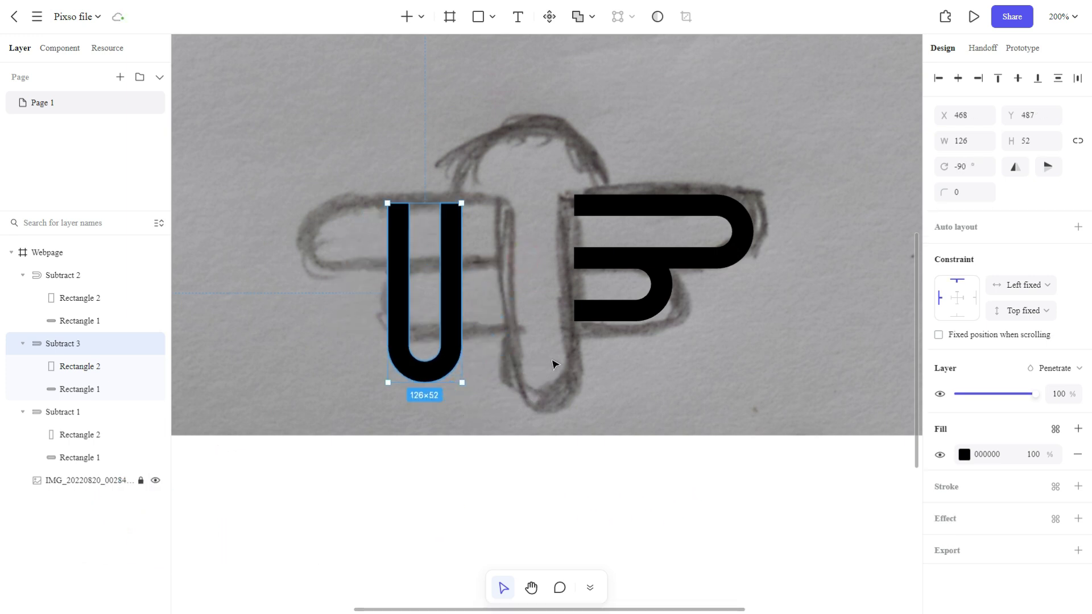
pyautogui.moveTo(458, 312); pyautogui.dragTo(573, 302)
pyautogui.click(643, 373)
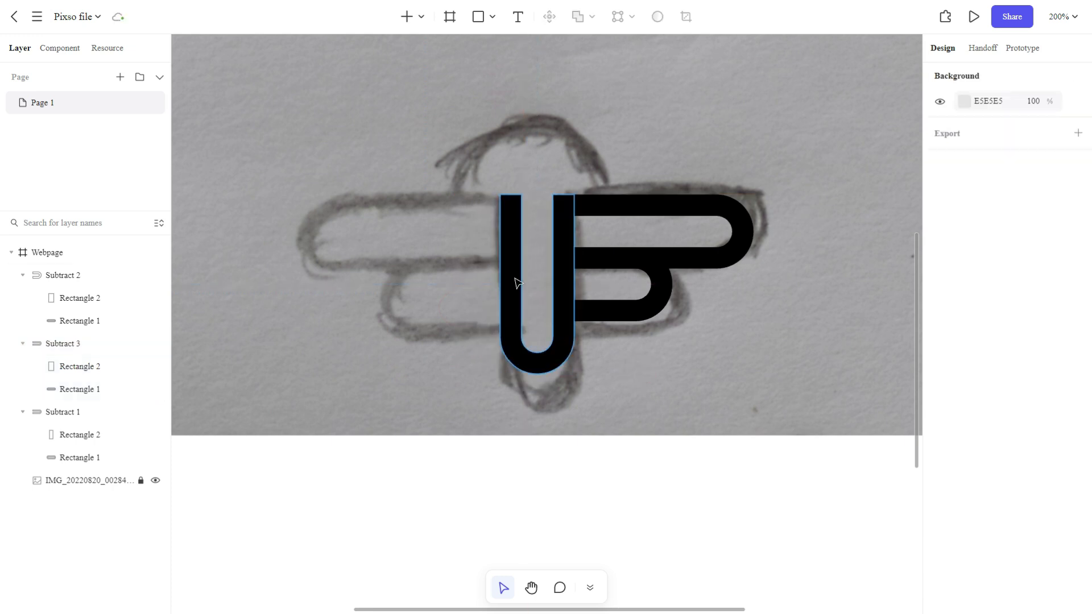
# Step: Narrow the vertical stem from its left side, keeping its right edge against the wings
pyautogui.click(512, 274)
pyautogui.moveTo(500, 283); pyautogui.dragTo(514, 284)
pyautogui.click(851, 353)
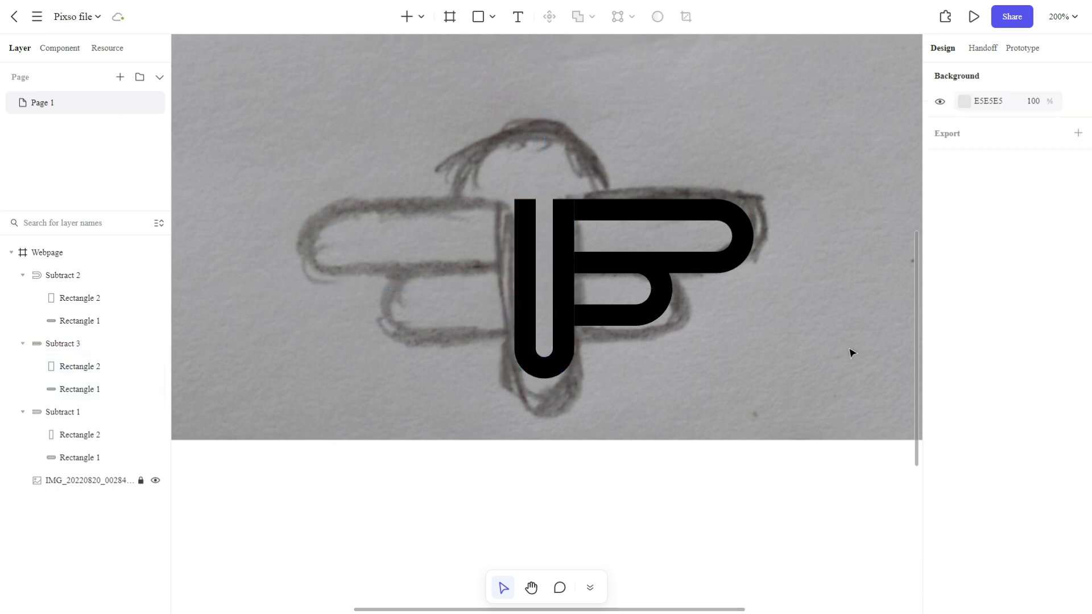
# Step: Shorten both wings from their outer ends, bringing the upper one to about 101 wide and keeping the lower one shorter
pyautogui.click(733, 252)
pyautogui.moveTo(753, 235); pyautogui.dragTo(727, 232)
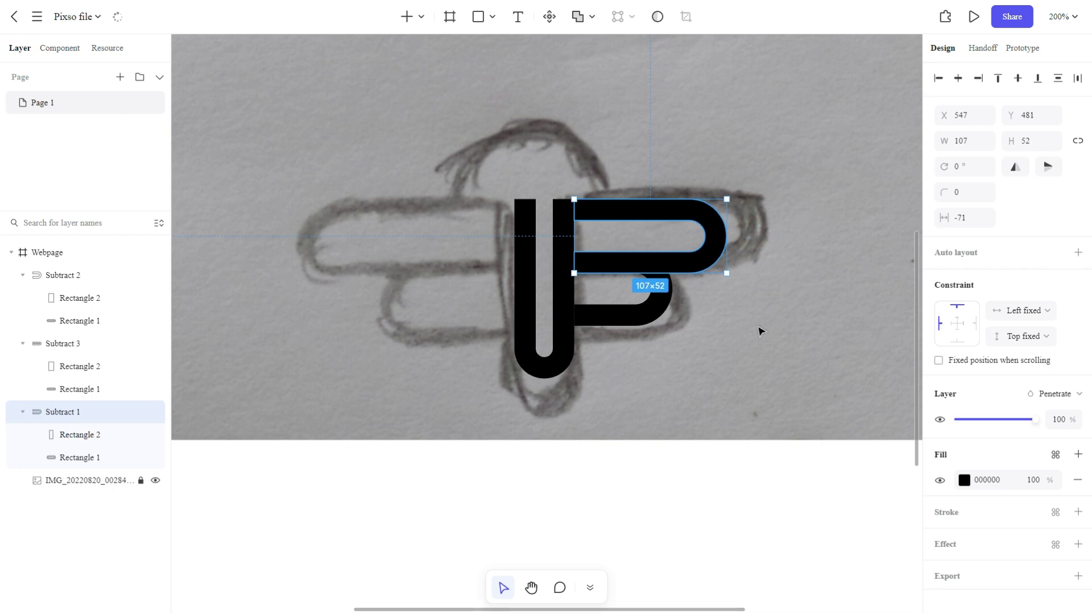
pyautogui.click(760, 329)
pyautogui.click(667, 307)
pyautogui.moveTo(673, 293); pyautogui.dragTo(650, 291)
pyautogui.click(721, 291)
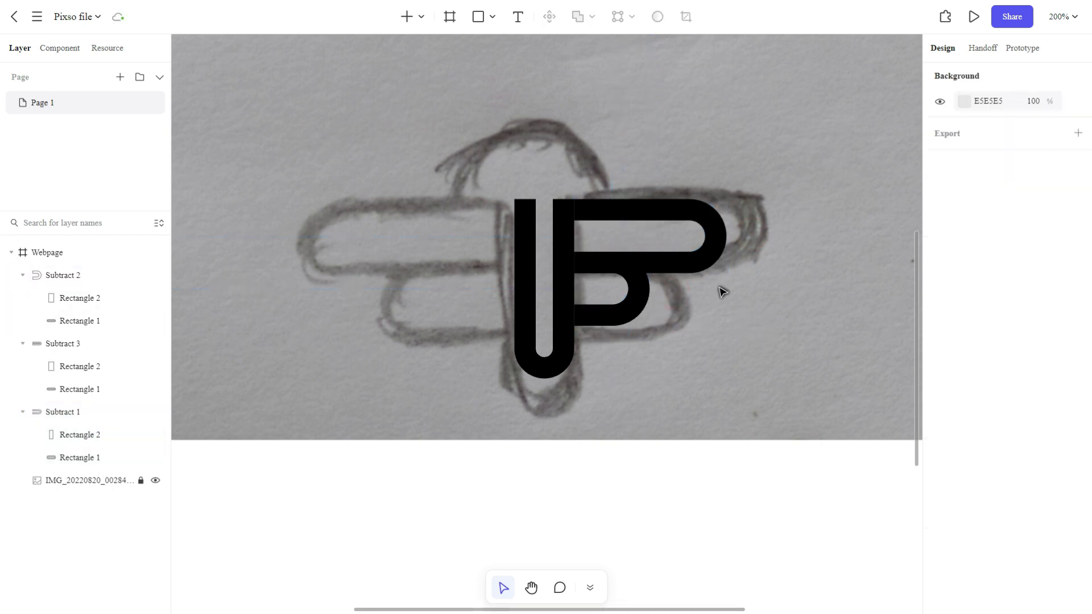
pyautogui.click(726, 237)
pyautogui.moveTo(726, 237); pyautogui.dragTo(717, 236)
pyautogui.click(757, 310)
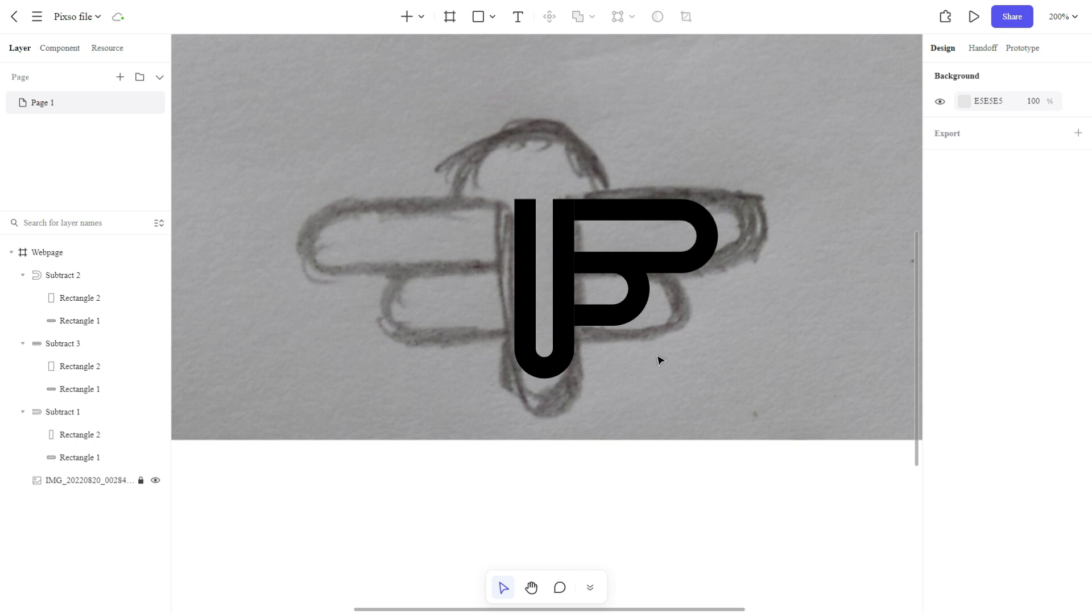
# Step: Duplicate both wing shapes together to the left side of the stem and flip the copies horizontally
pyautogui.scroll(1, 660, 360)
pyautogui.moveTo(736, 367); pyautogui.dragTo(616, 195)
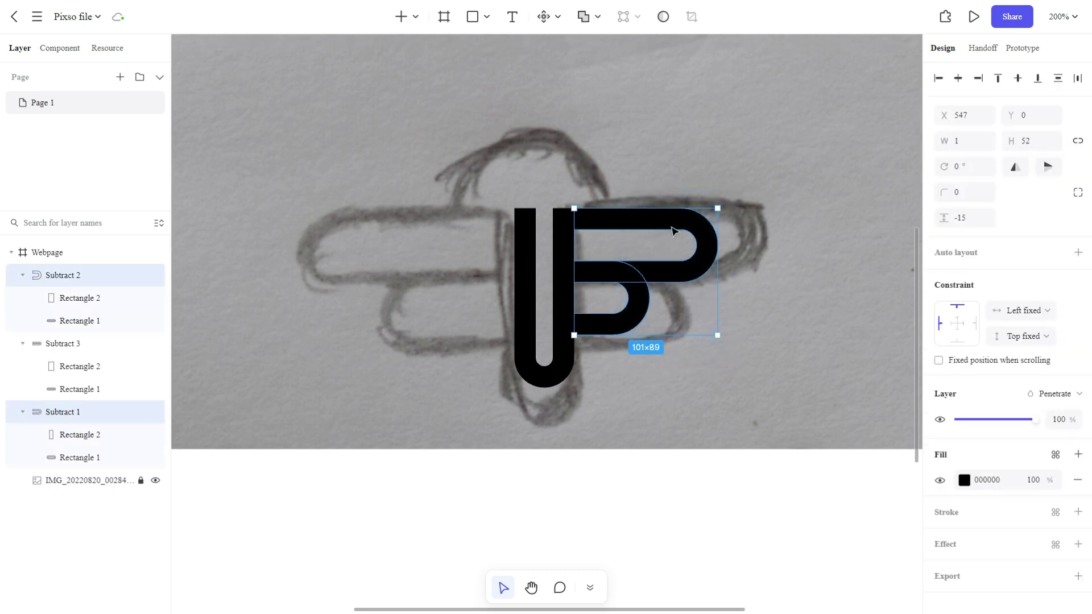
pyautogui.moveTo(663, 236); pyautogui.dragTo(397, 220)
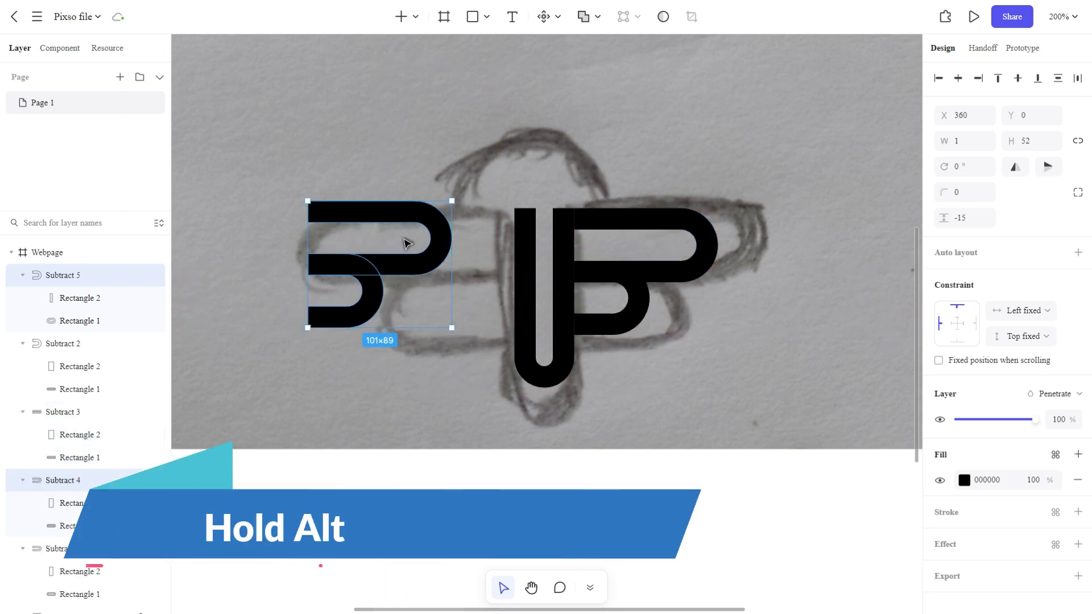
pyautogui.rightClick(405, 243)
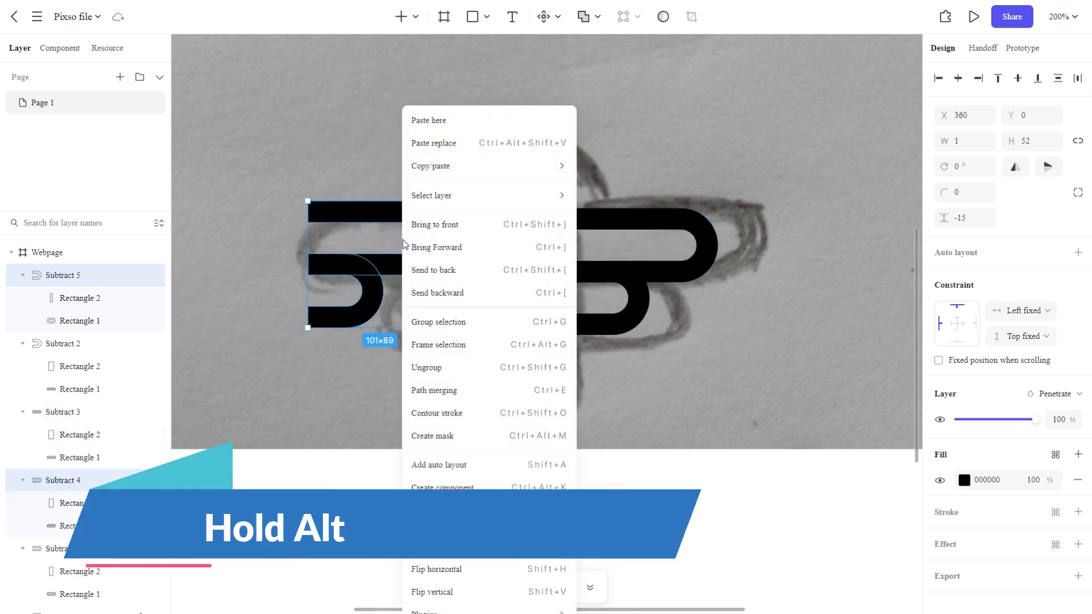
pyautogui.click(462, 567)
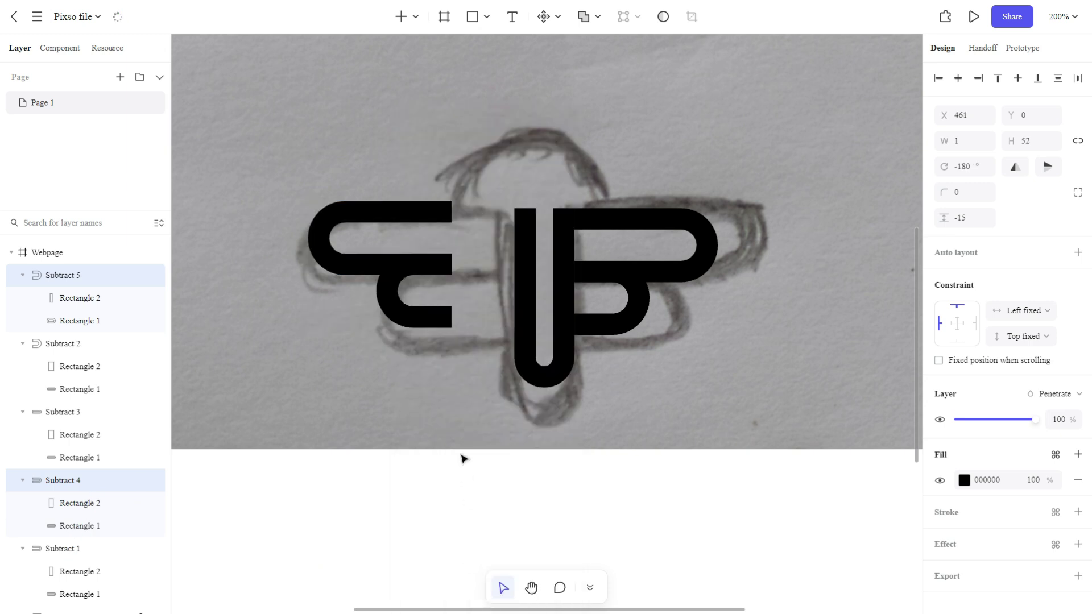
# Step: Move both flipped wing copies against the stem's left side, level with the wings on the other side
pyautogui.click(453, 404)
pyautogui.moveTo(400, 150); pyautogui.dragTo(473, 354)
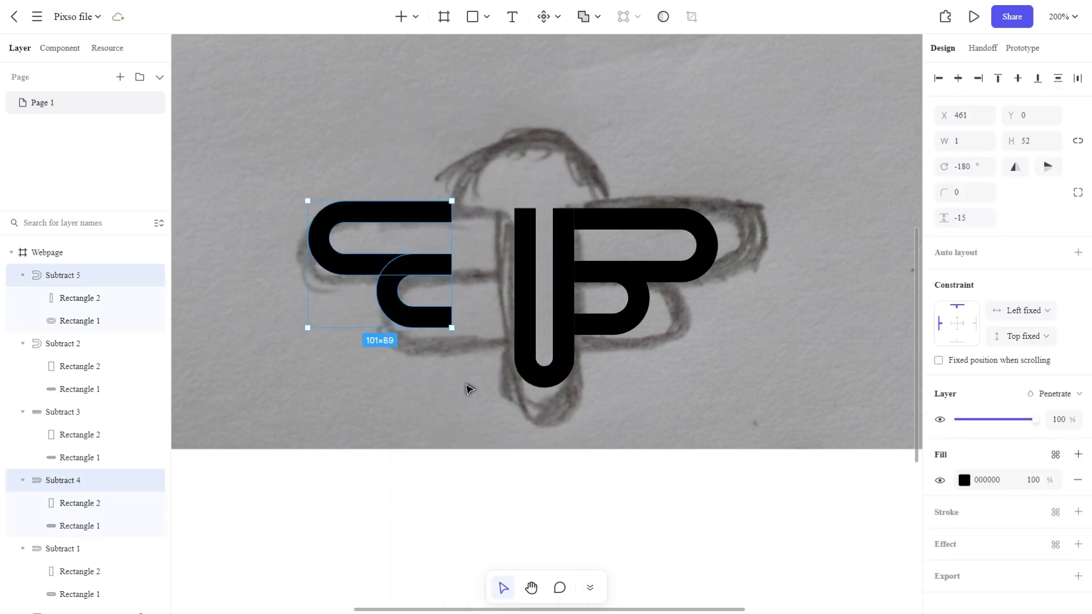
pyautogui.moveTo(435, 271); pyautogui.dragTo(496, 280)
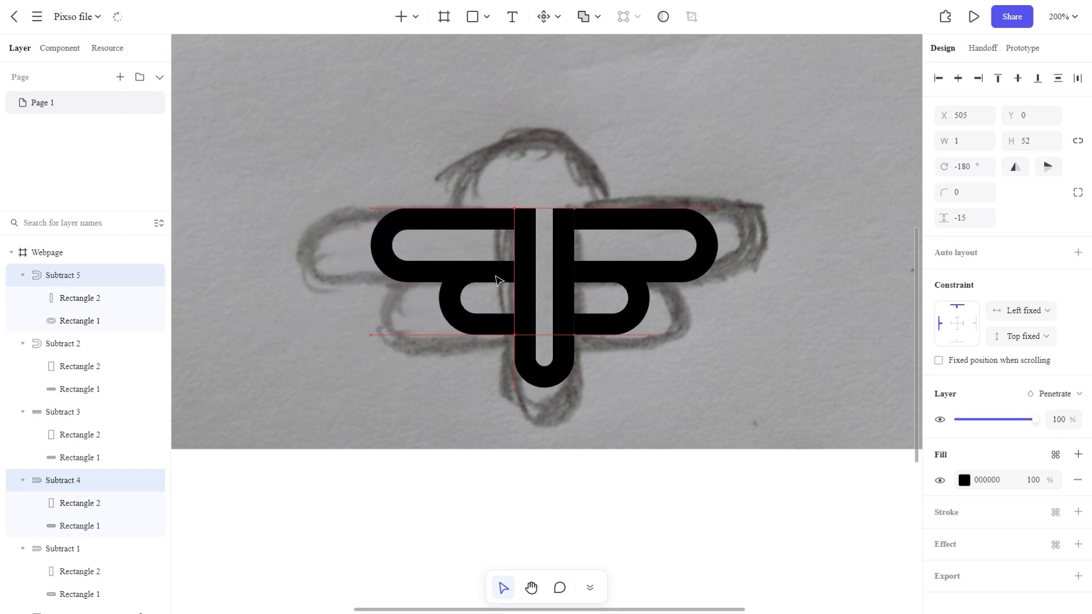
pyautogui.click(632, 378)
pyautogui.scroll(2, 620, 384)
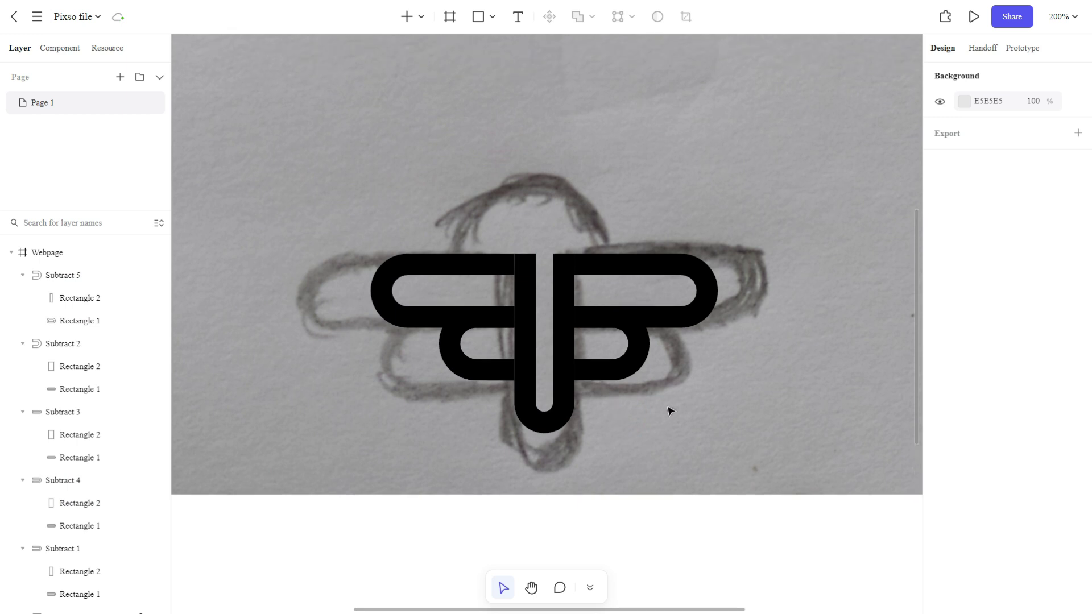
# Step: Examine the joints between the wings and the stem at 400% zoom
pyautogui.click(1062, 16)
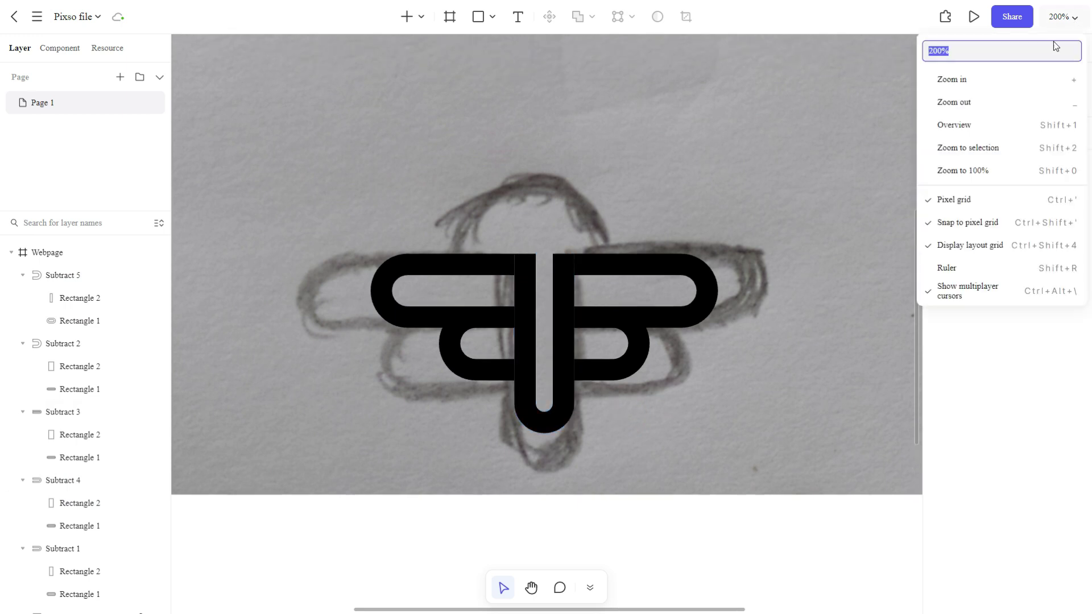
pyautogui.click(1033, 79)
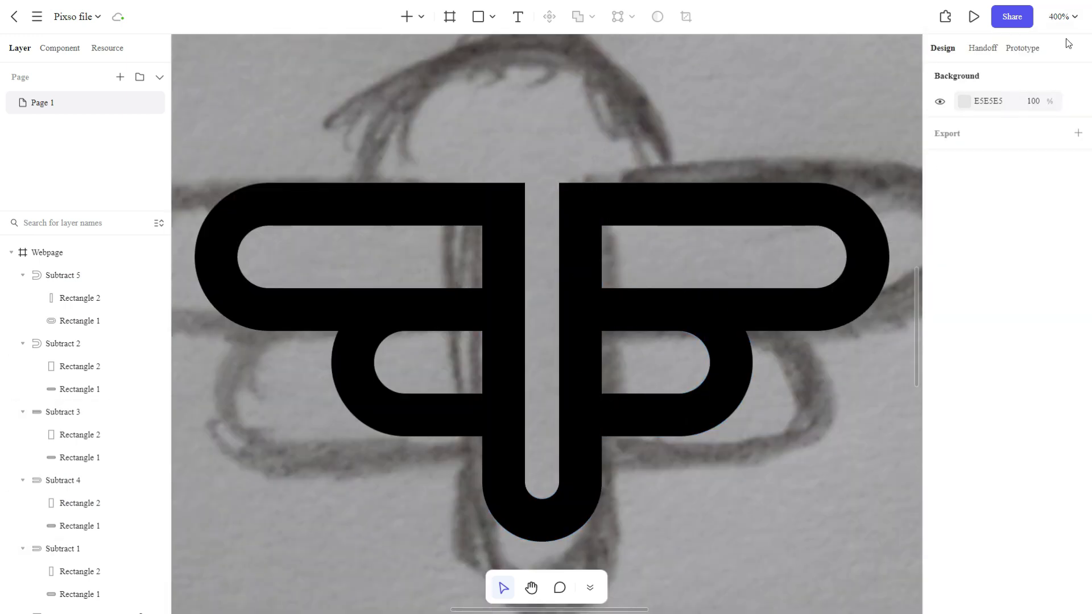
pyautogui.click(1062, 16)
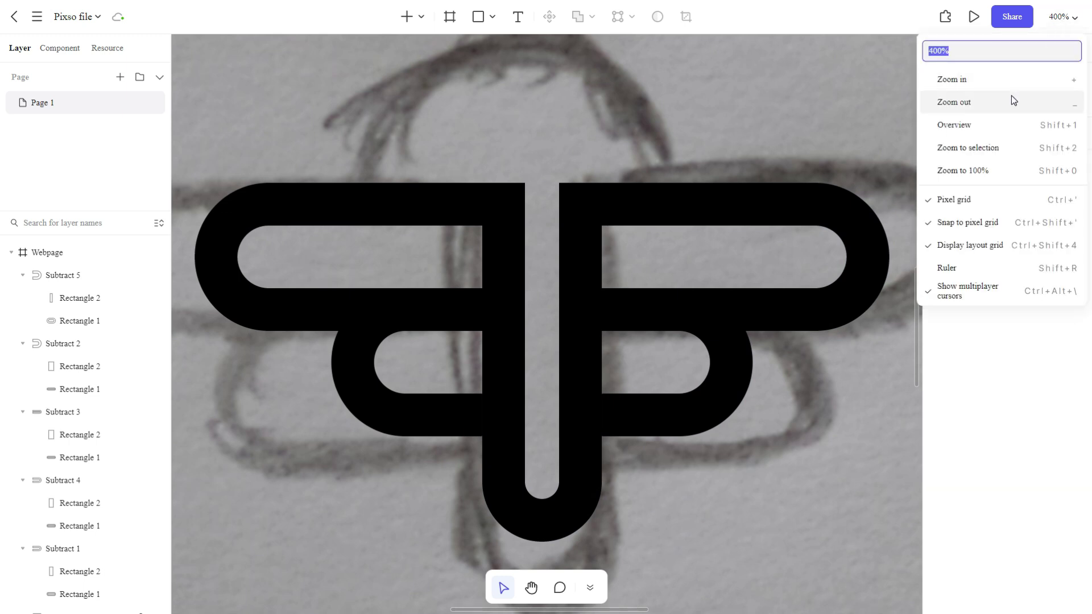
pyautogui.click(947, 100)
pyautogui.scroll(-1, 592, 214)
pyautogui.scroll(1, 591, 214)
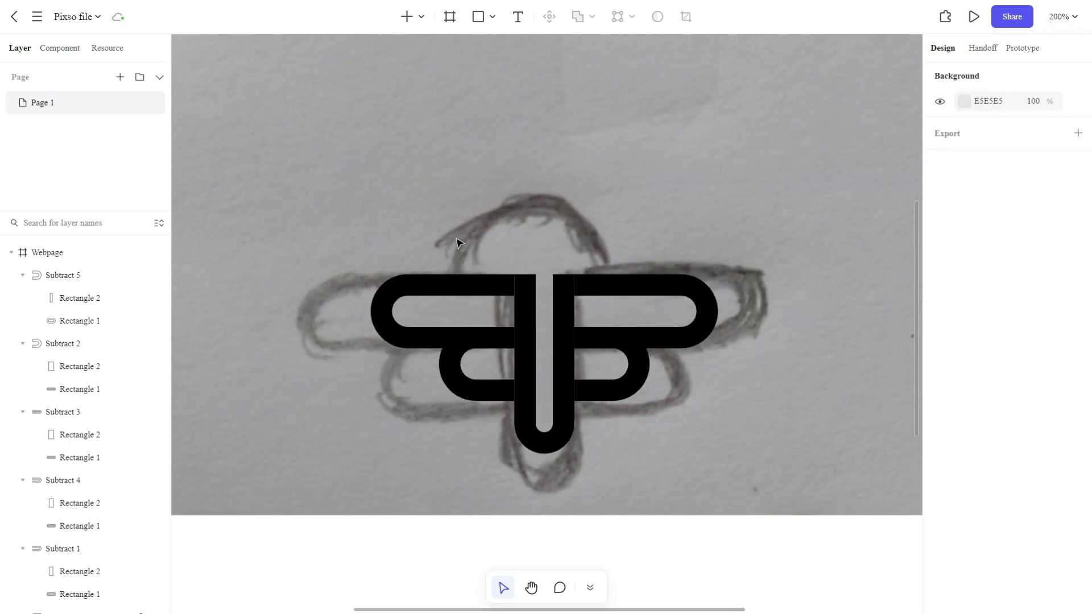
pyautogui.scroll(1, 510, 254)
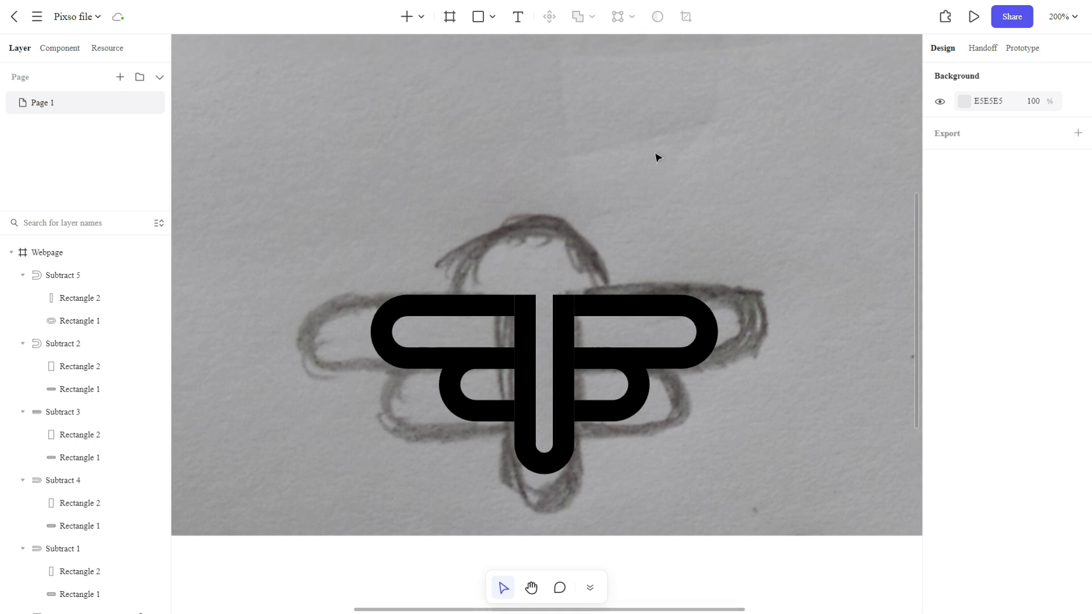
# Step: Delete the sketch image from behind the vector logo
pyautogui.rightClick(582, 146)
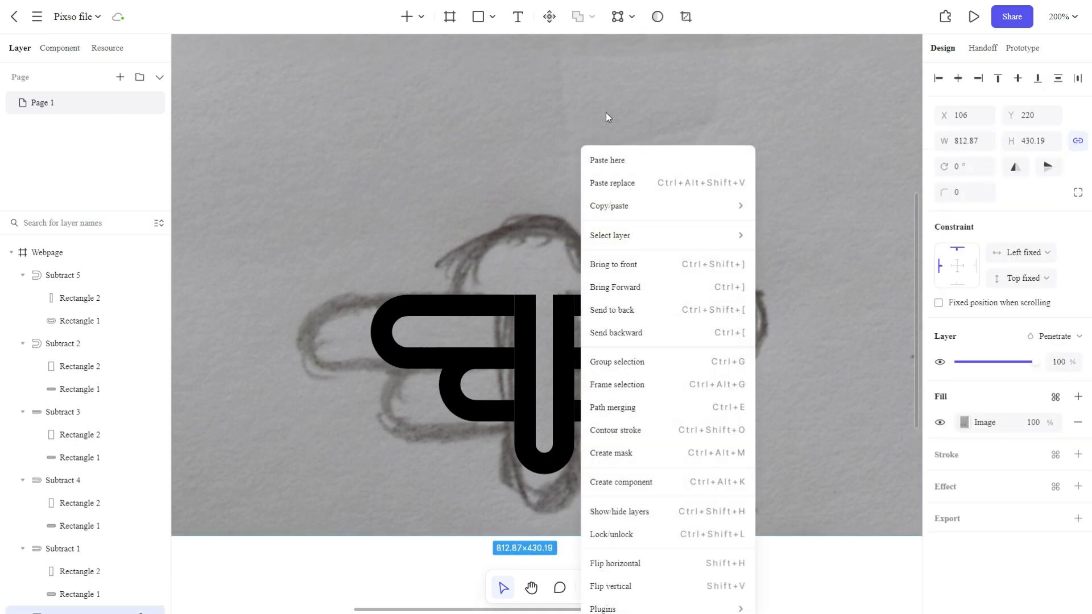
pyautogui.click(635, 536)
pyautogui.click(774, 233)
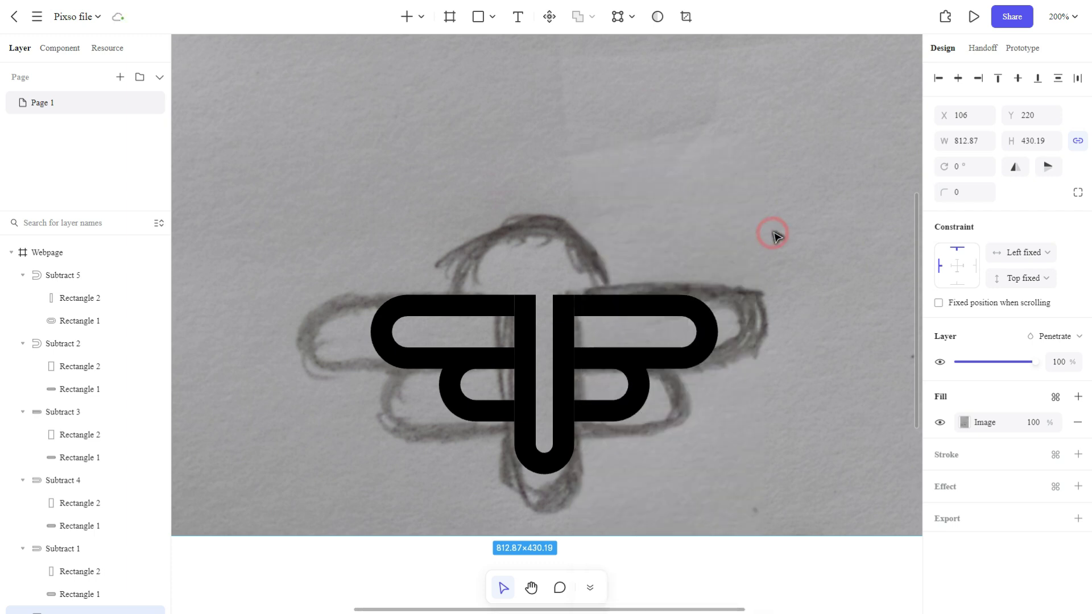
pyautogui.press('Delete')
pyautogui.scroll(-1, 694, 296)
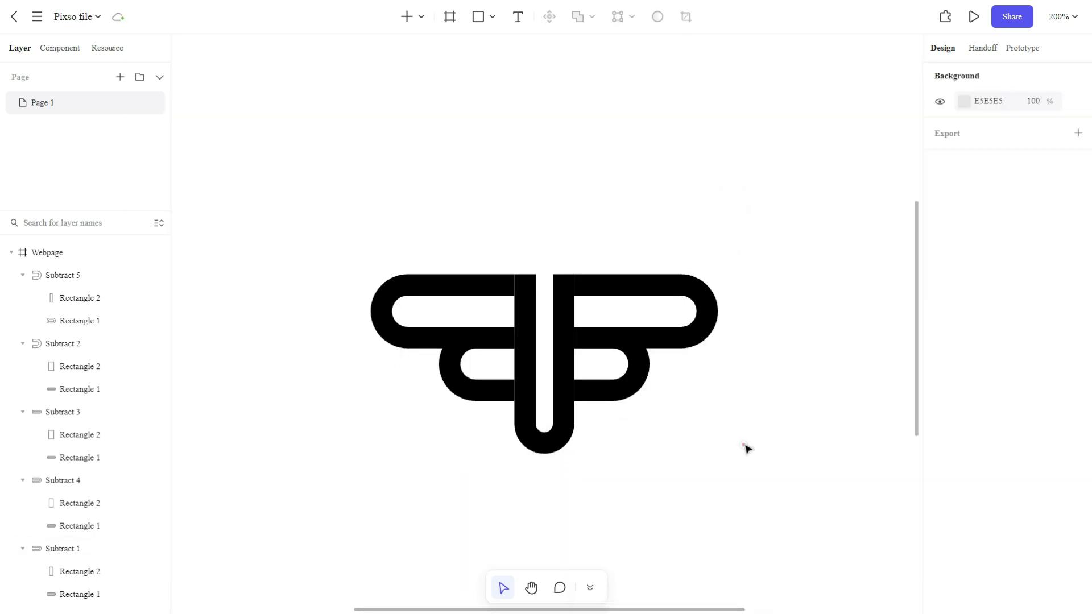
# Step: Collapse the Subtract 4 and Subtract 3 groups in the layer list
pyautogui.scroll(3, 636, 247)
pyautogui.scroll(-1, 636, 246)
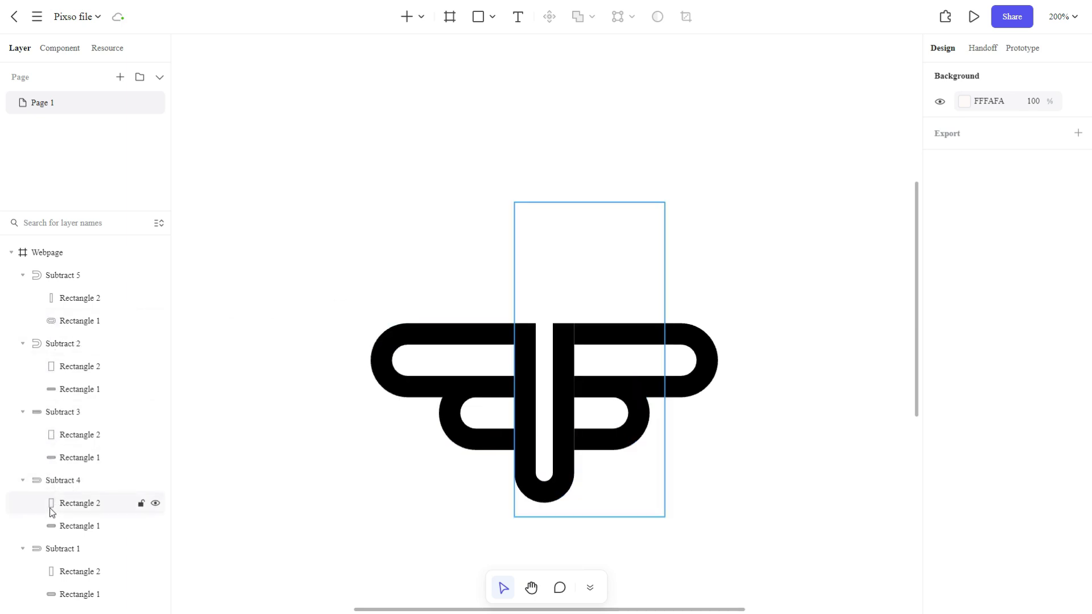
pyautogui.click(23, 480)
pyautogui.click(22, 412)
pyautogui.scroll(1, 445, 249)
pyautogui.scroll(-3, 445, 248)
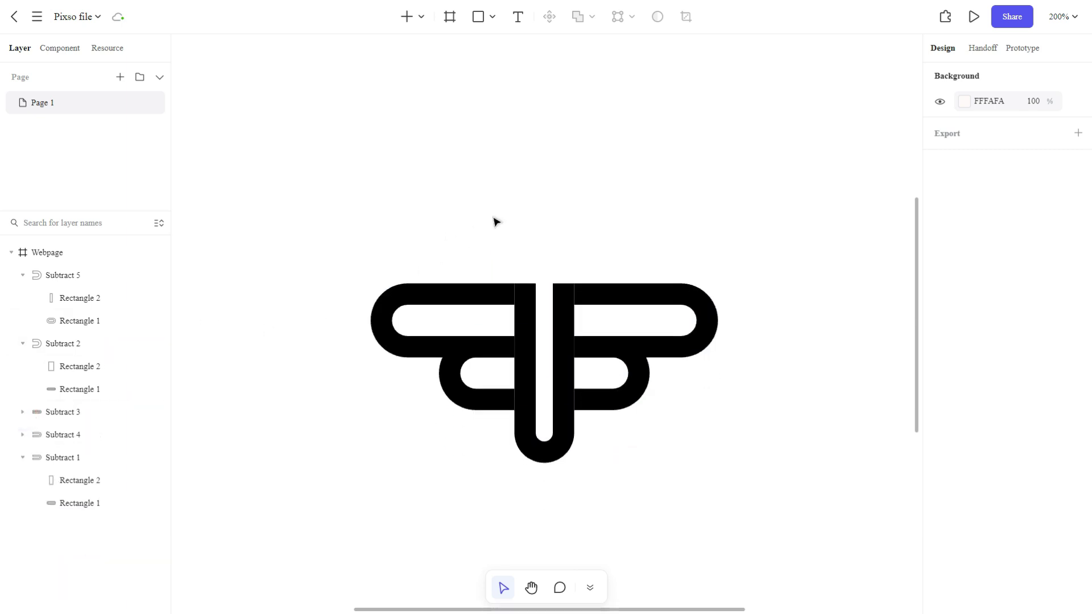
pyautogui.scroll(1, 605, 213)
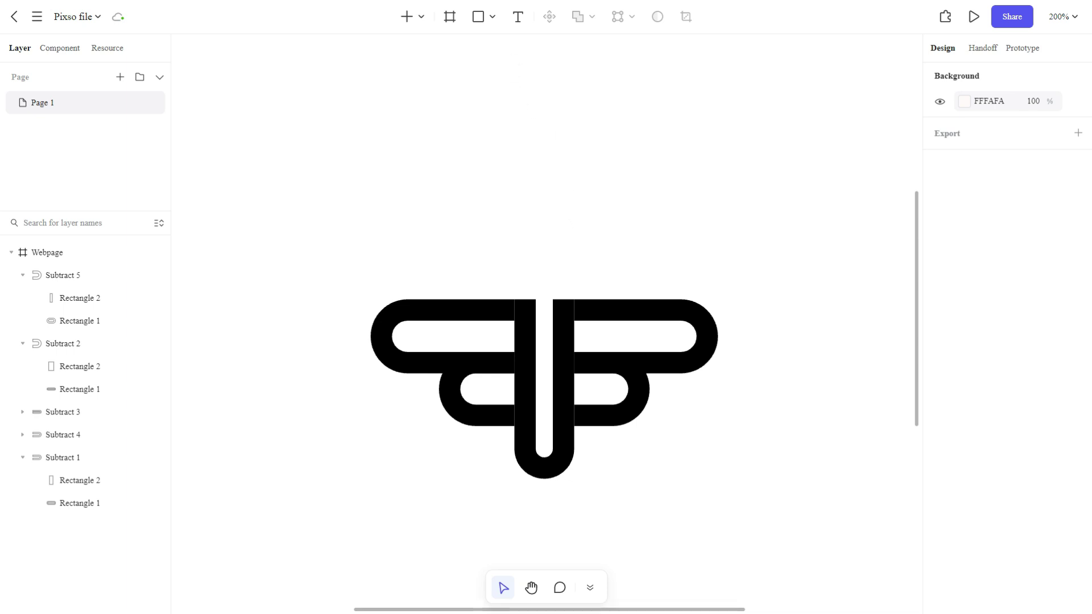
# Step: Draw a circle about 81 × 81 in the empty space above the left wing
pyautogui.click(495, 22)
pyautogui.click(524, 127)
pyautogui.moveTo(399, 146); pyautogui.dragTo(518, 219)
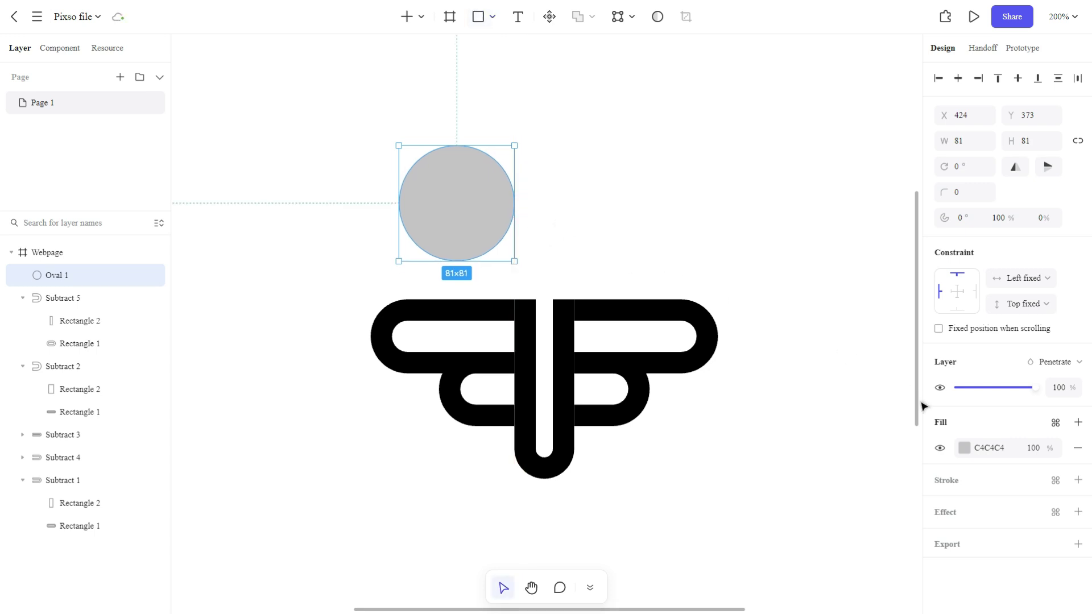
# Step: Turn the circle into a ring by hiding its fill and giving it a black stroke of width 15
pyautogui.click(957, 483)
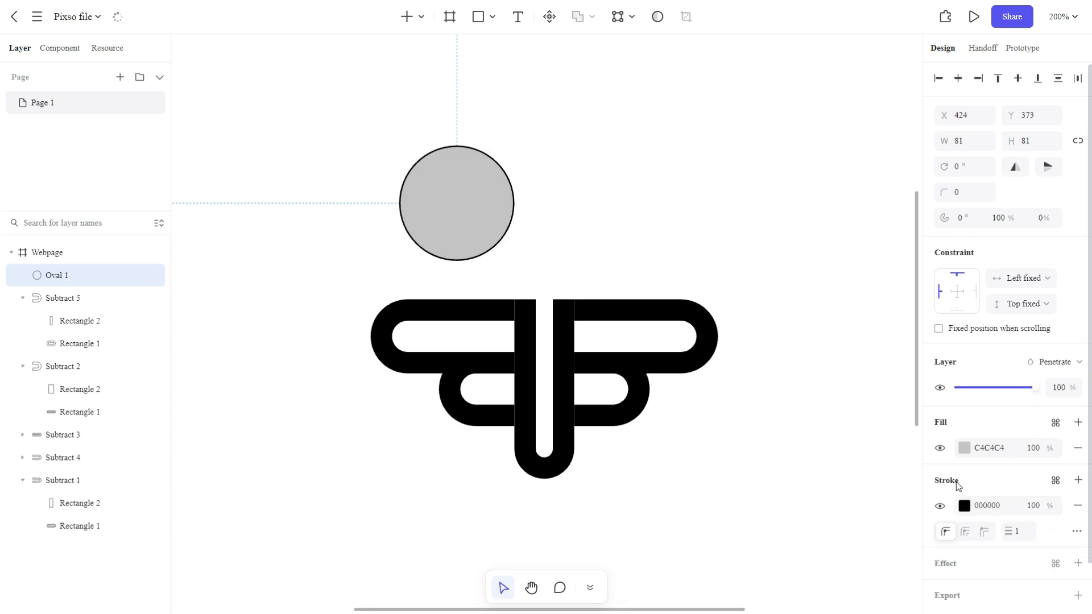
pyautogui.click(941, 449)
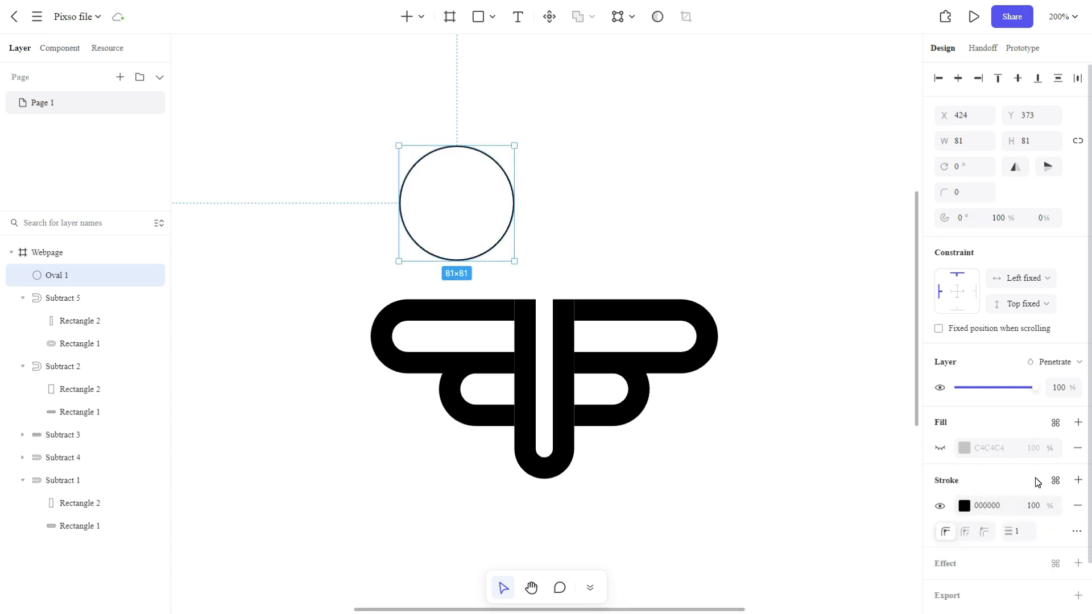
pyautogui.click(1025, 534)
pyautogui.write('8')
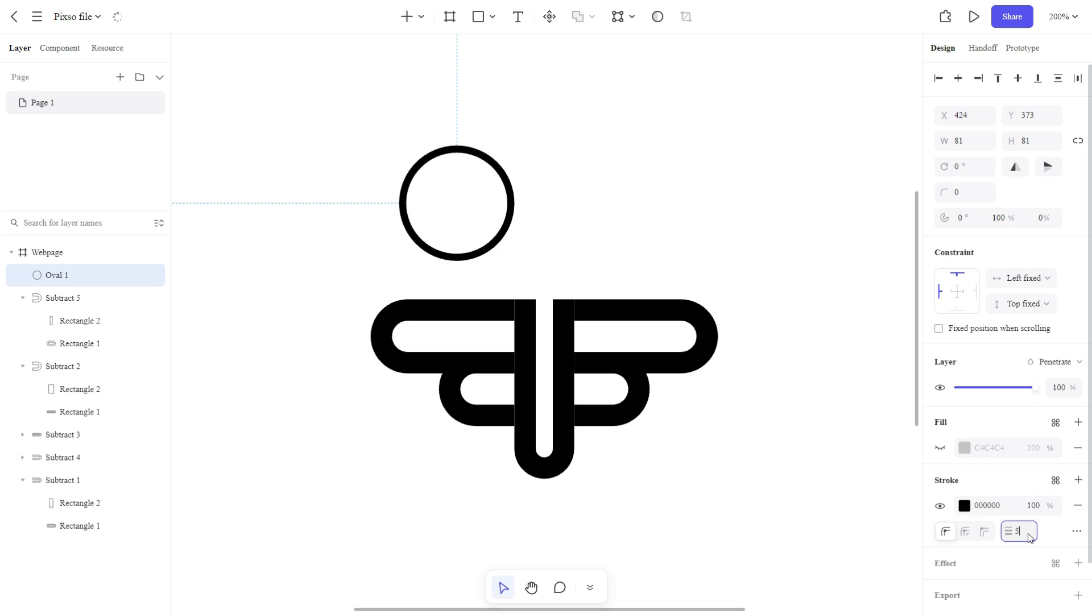
pyautogui.press('Up')
pyautogui.press('Up')
pyautogui.press('Up')
pyautogui.press('Up')
pyautogui.press('Up')
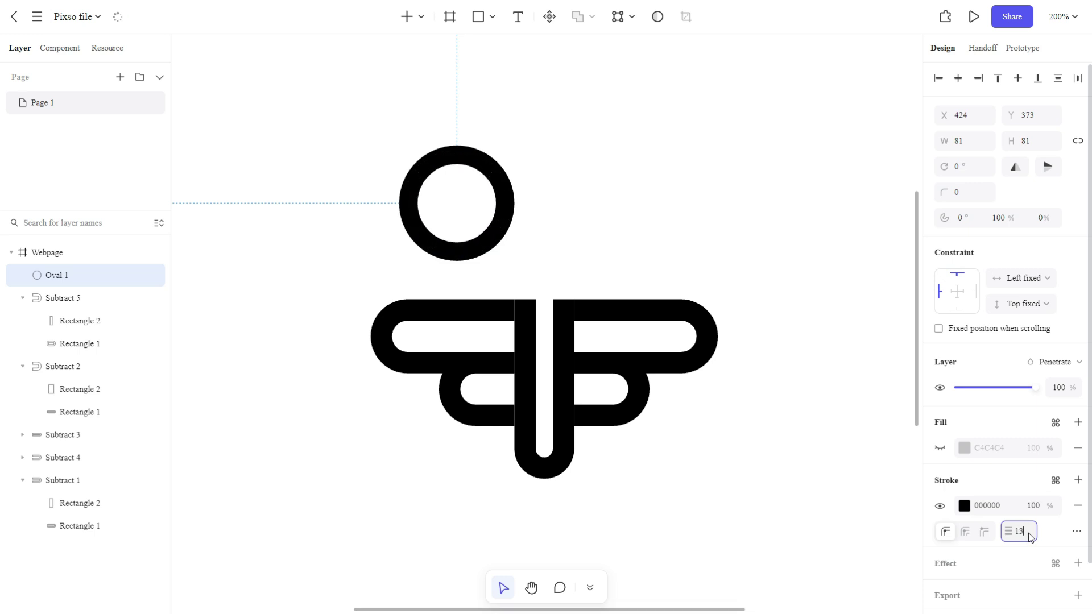
pyautogui.press('Up')
pyautogui.press('Up')
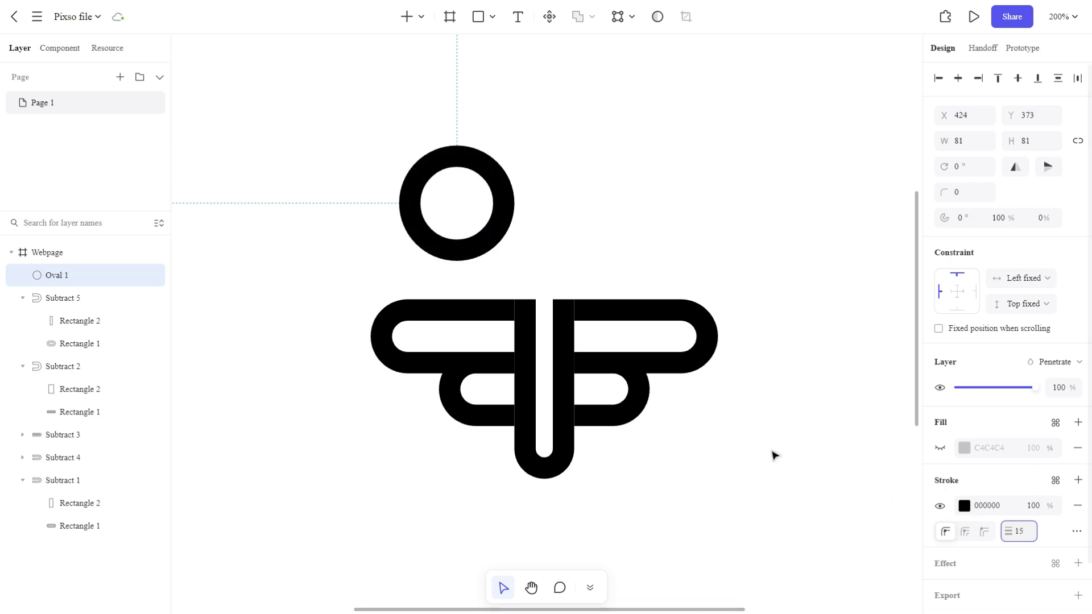
pyautogui.click(600, 209)
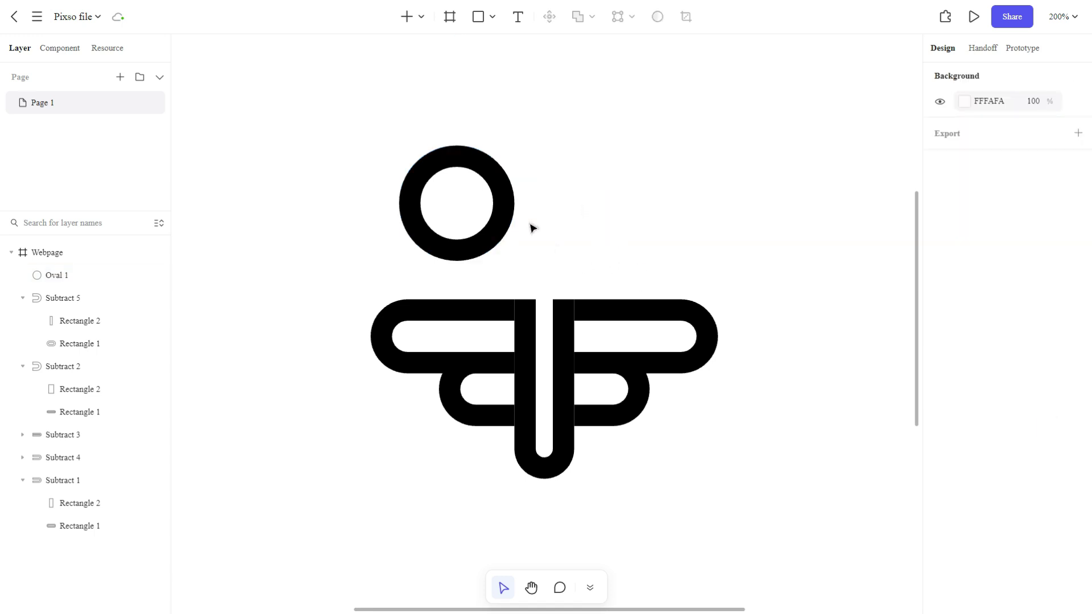
# Step: Move the ring above the stem and cover its lower part with a rectangle about 215 × 66
pyautogui.moveTo(525, 202); pyautogui.dragTo(593, 187)
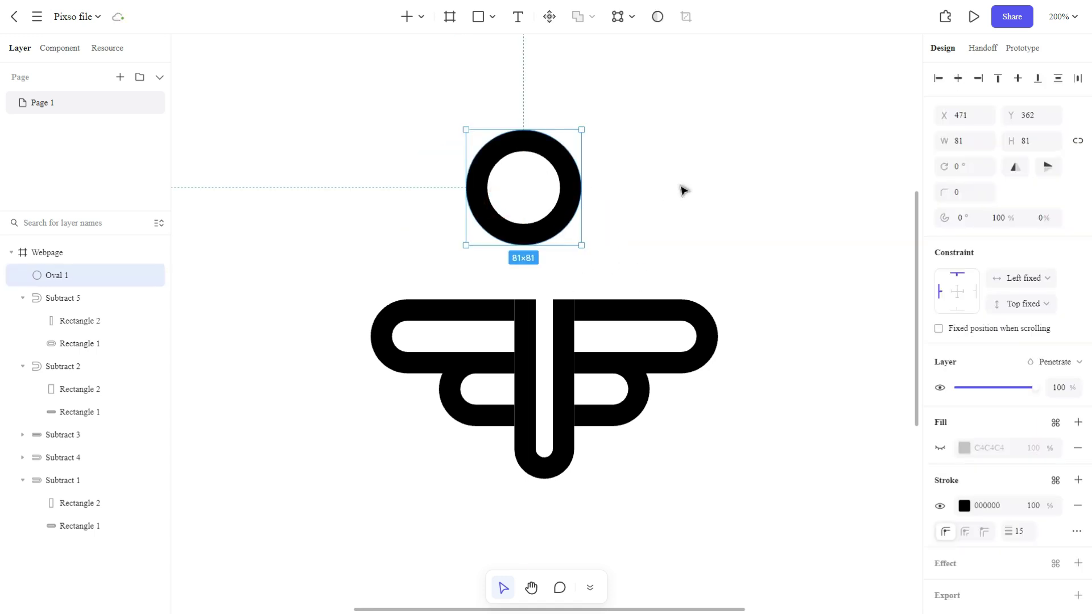
pyautogui.click(493, 17)
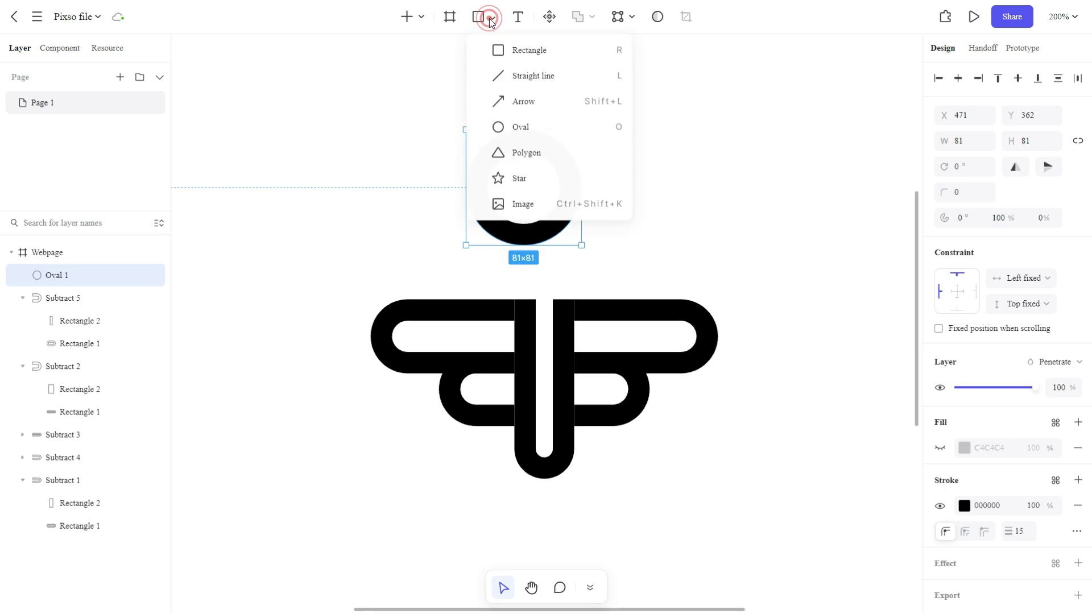
pyautogui.click(524, 52)
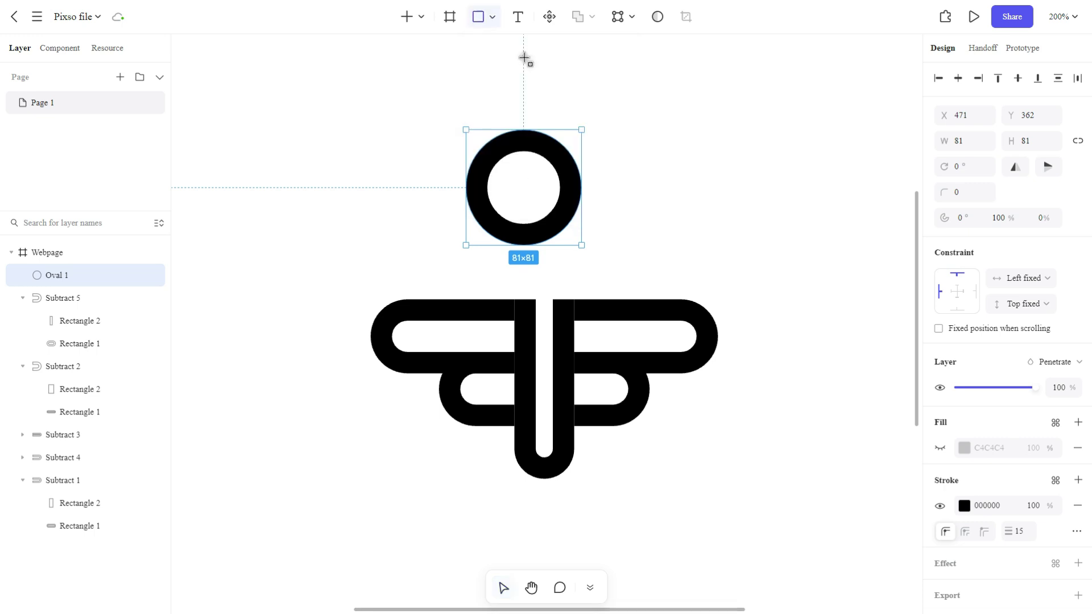
pyautogui.moveTo(389, 186); pyautogui.dragTo(695, 281)
pyautogui.moveTo(617, 243); pyautogui.dragTo(602, 229)
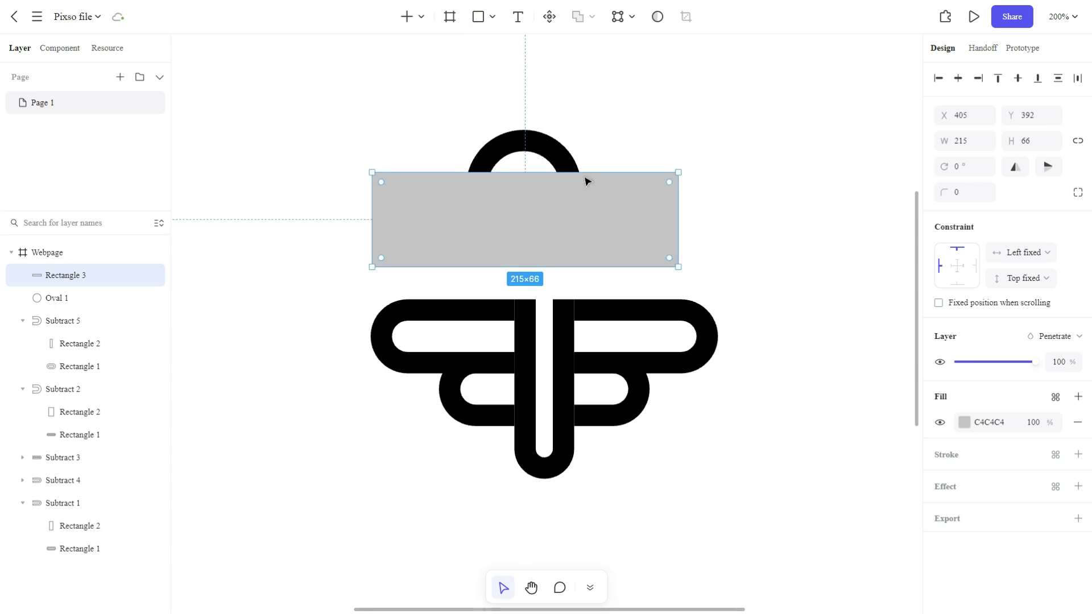
# Step: Subtract the rectangle from the ring to leave an open arch
pyautogui.click(644, 133)
pyautogui.moveTo(514, 116); pyautogui.dragTo(572, 215)
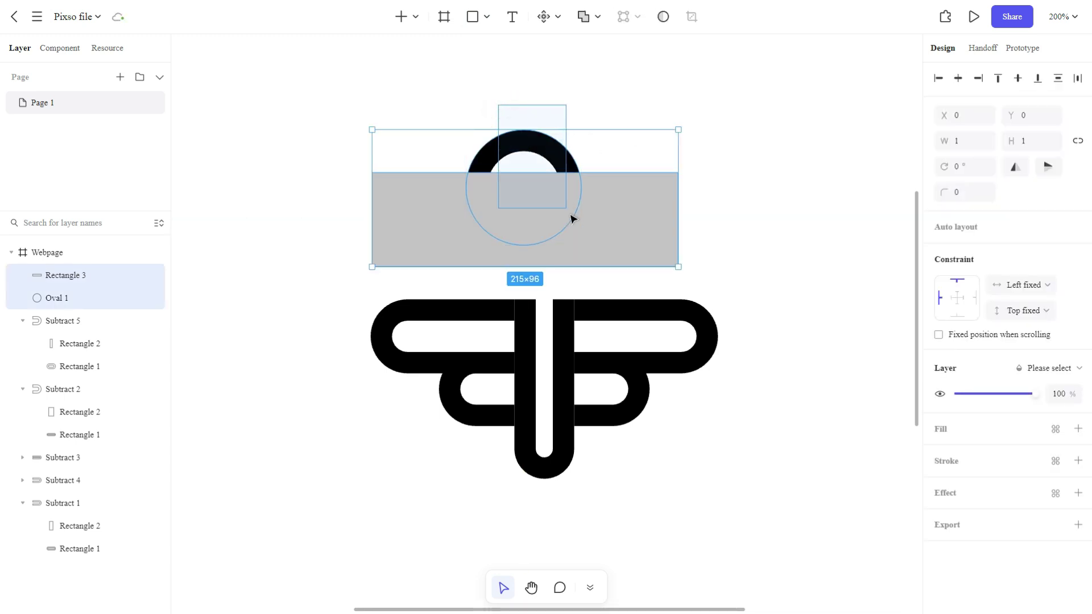
pyautogui.click(596, 21)
pyautogui.click(613, 77)
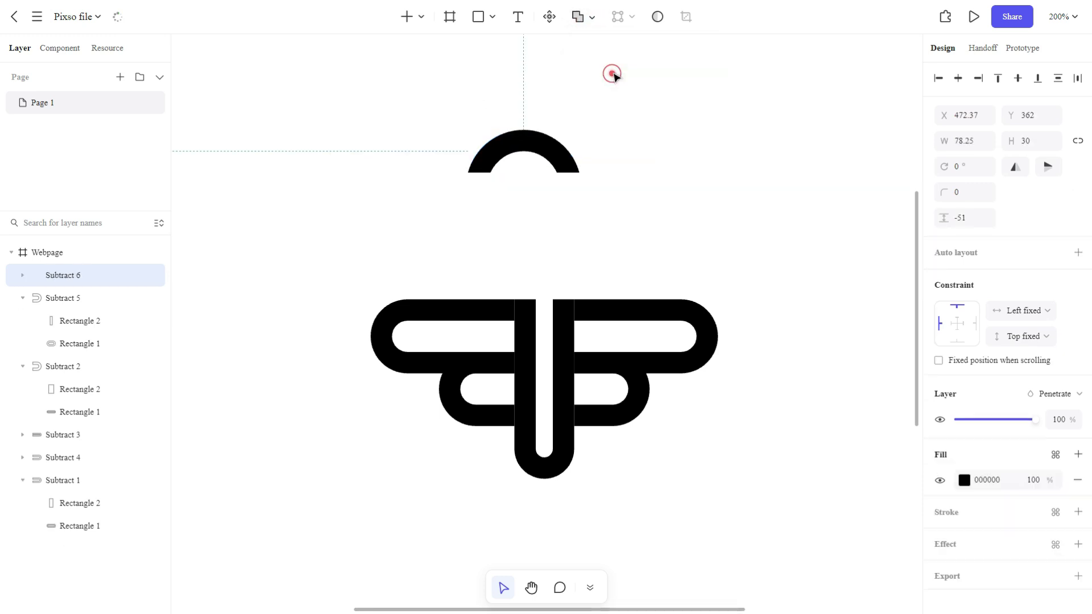
# Step: Place the arch centred over the stem, leaving a narrow gap above the wings
pyautogui.click(638, 165)
pyautogui.moveTo(559, 157); pyautogui.dragTo(584, 268)
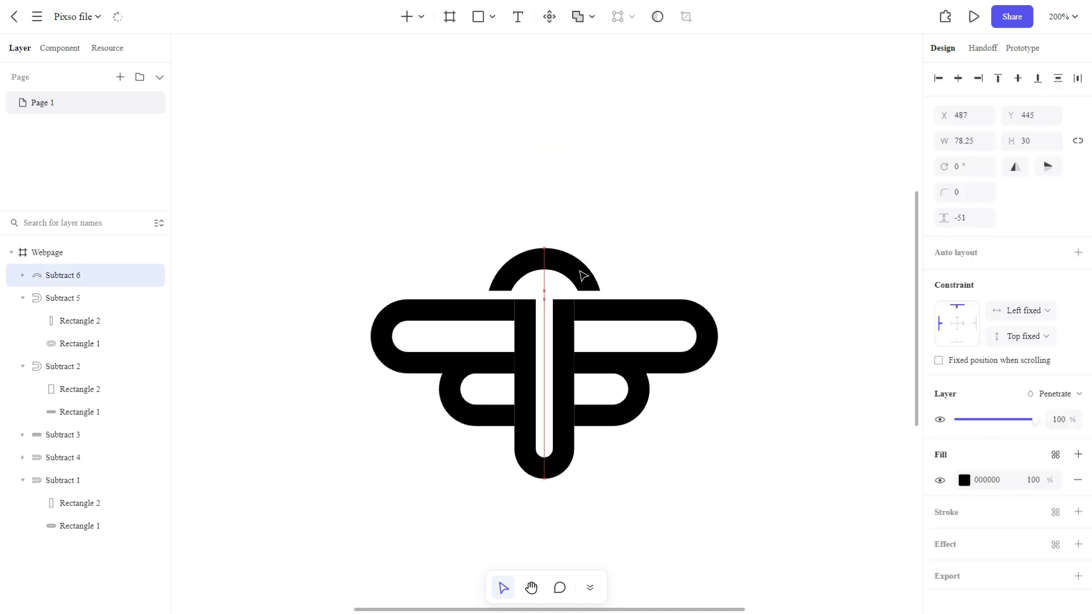
pyautogui.click(619, 241)
pyautogui.scroll(-1, 620, 242)
pyautogui.scroll(-1, 590, 424)
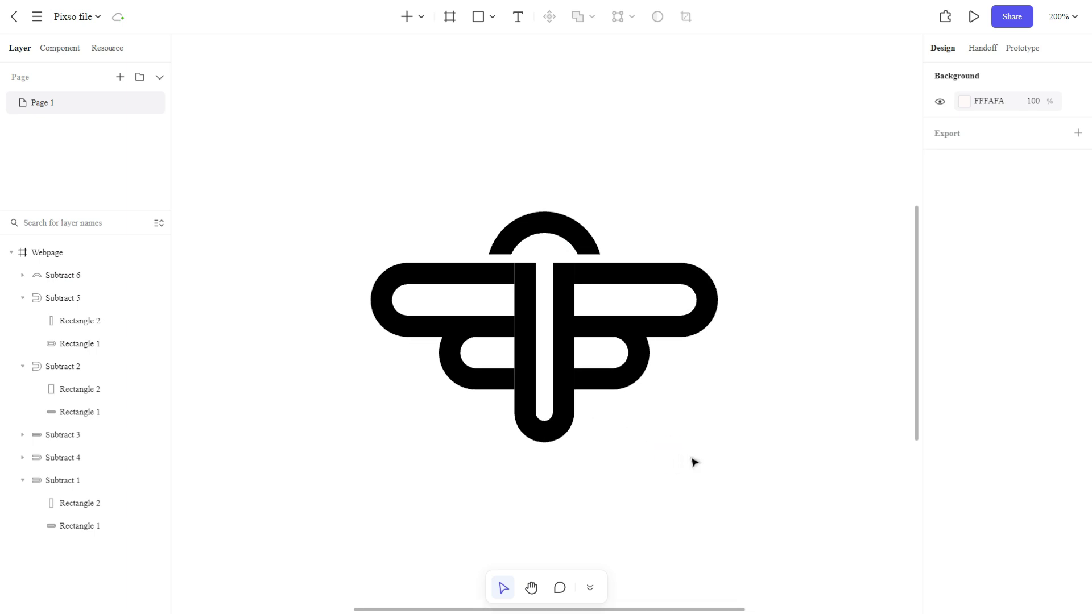
pyautogui.click(583, 242)
pyautogui.click(624, 199)
# Step: Unite the arch, stem and all wing shapes into a single union
pyautogui.moveTo(707, 424); pyautogui.dragTo(381, 157)
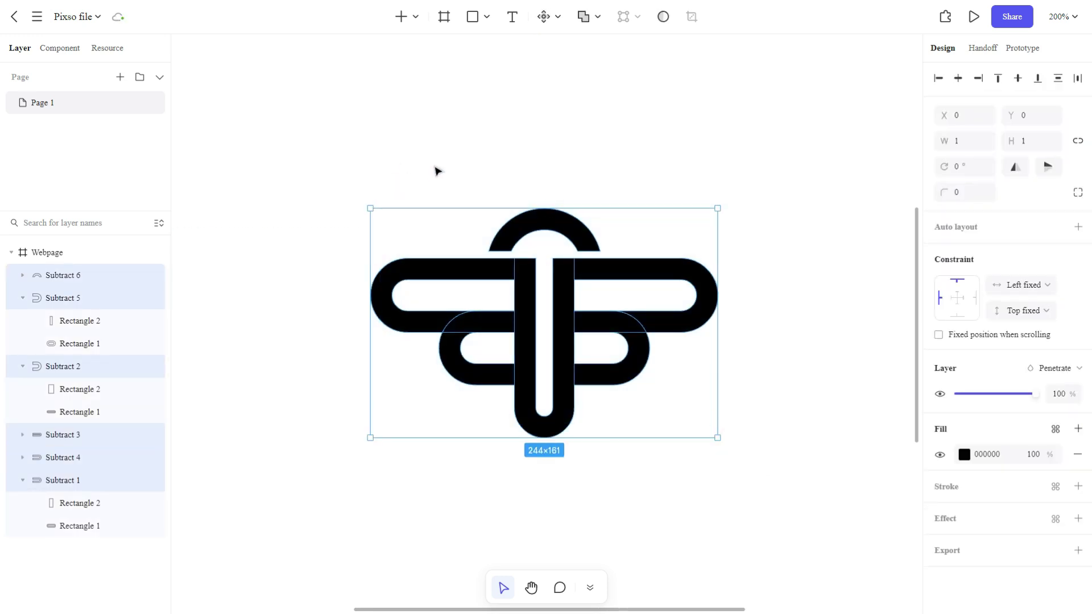
pyautogui.click(600, 17)
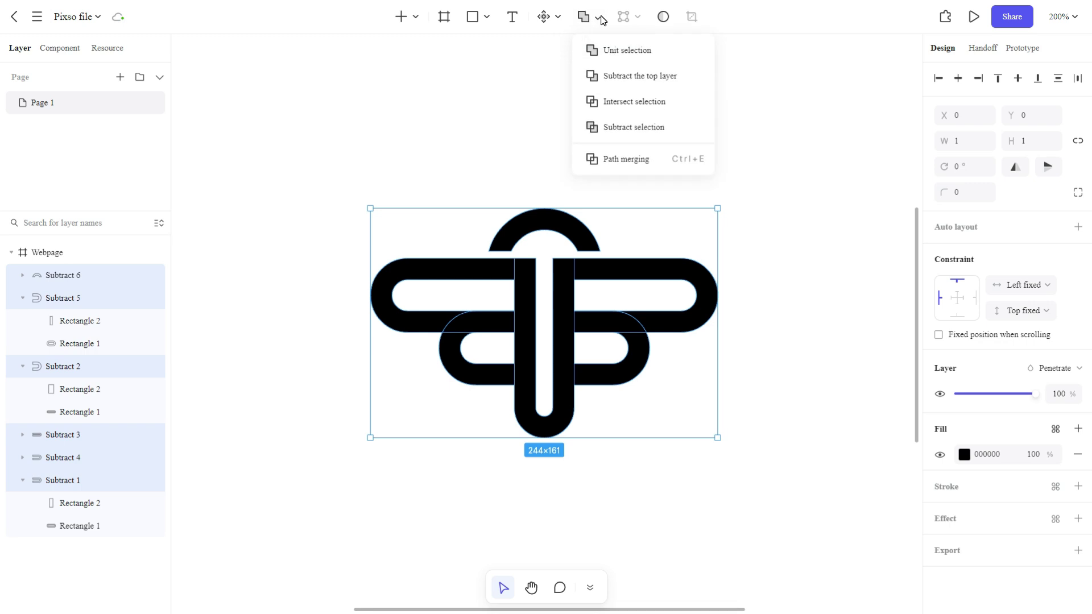
pyautogui.click(621, 54)
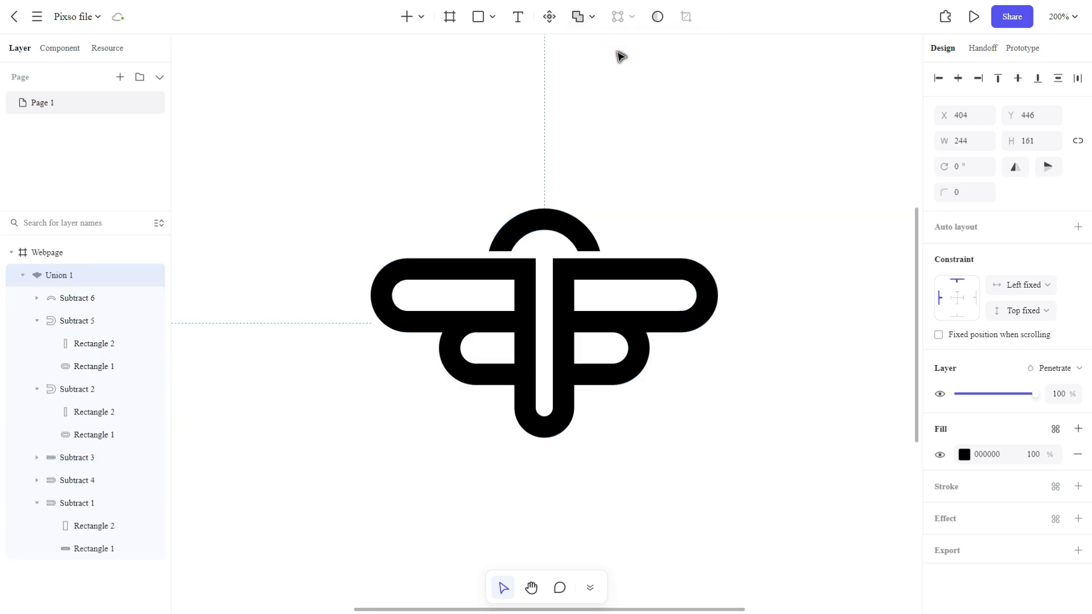
pyautogui.scroll(1, 626, 172)
pyautogui.click(627, 156)
# Step: Set the united logo's fill colour to red E62929
pyautogui.click(579, 248)
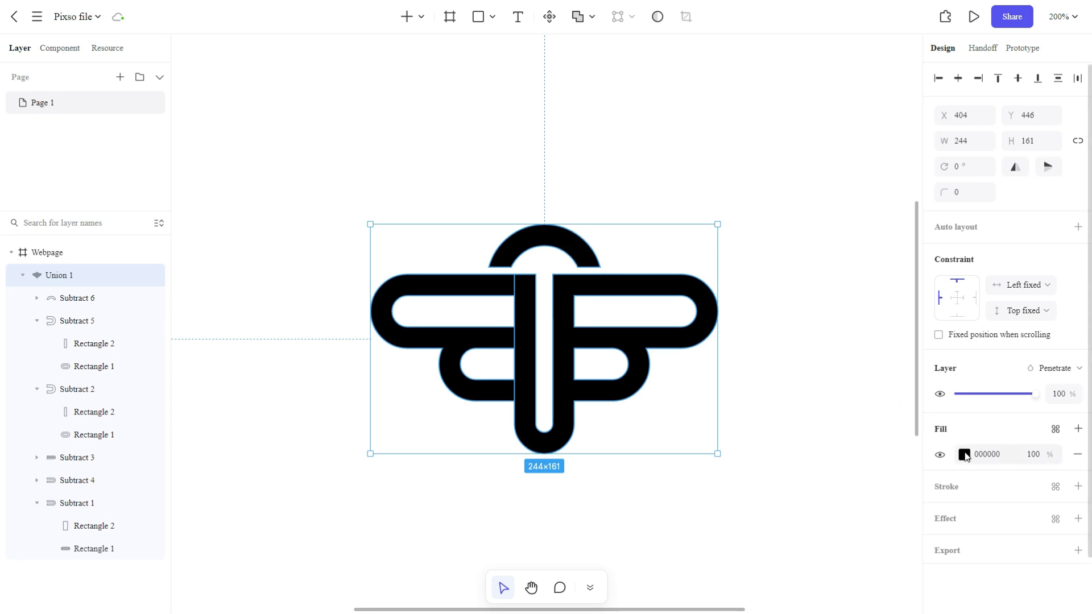
pyautogui.click(965, 454)
pyautogui.moveTo(848, 313); pyautogui.dragTo(891, 285)
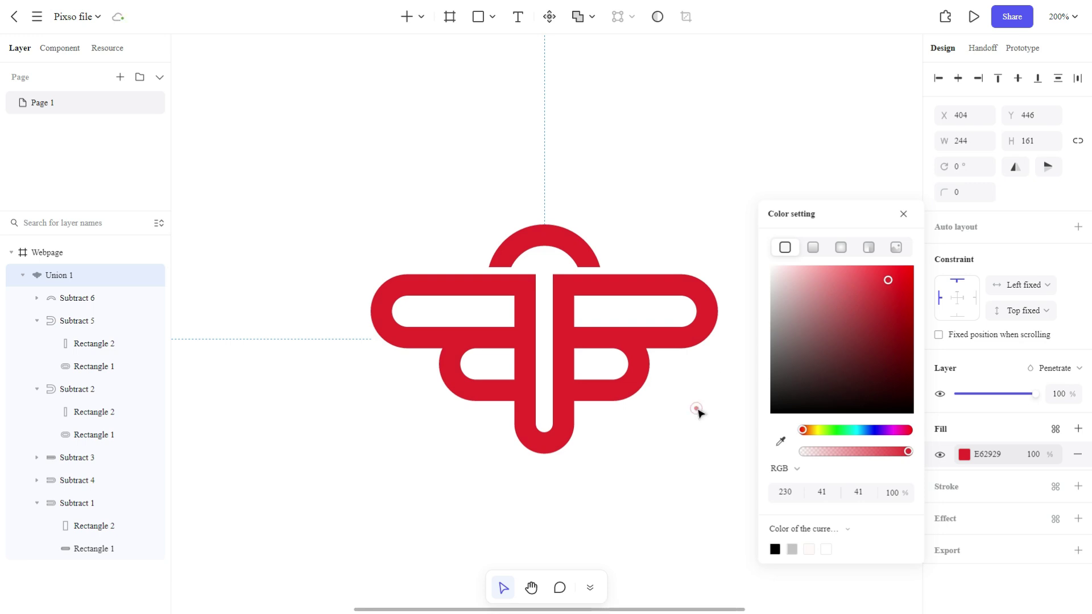
pyautogui.click(699, 411)
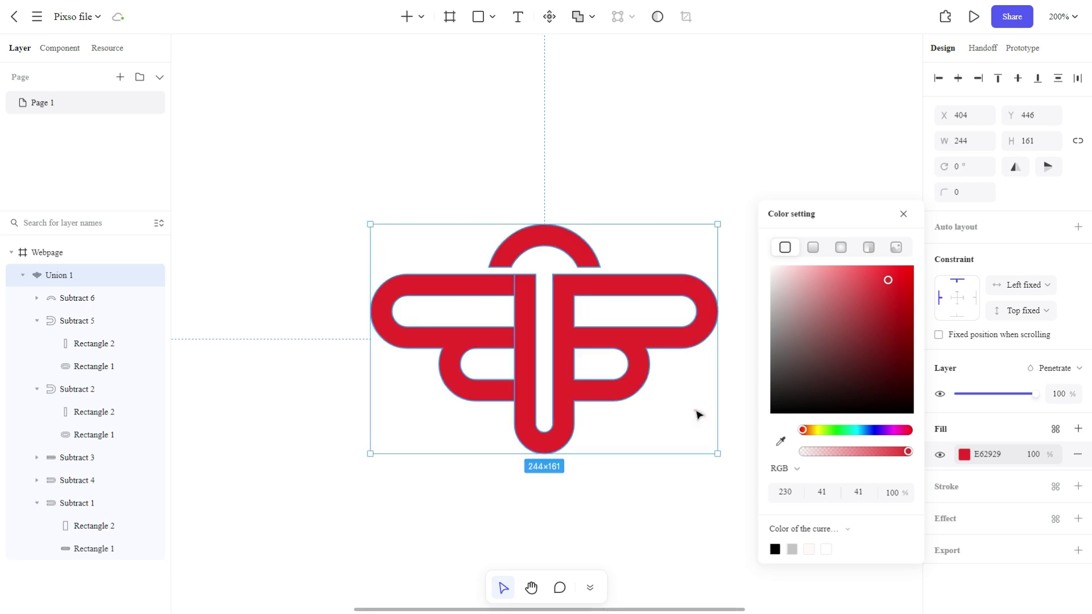
# Step: Try enlarging the united logo proportionally to about 254 × 168
pyautogui.click(904, 215)
pyautogui.moveTo(718, 454); pyautogui.dragTo(734, 408)
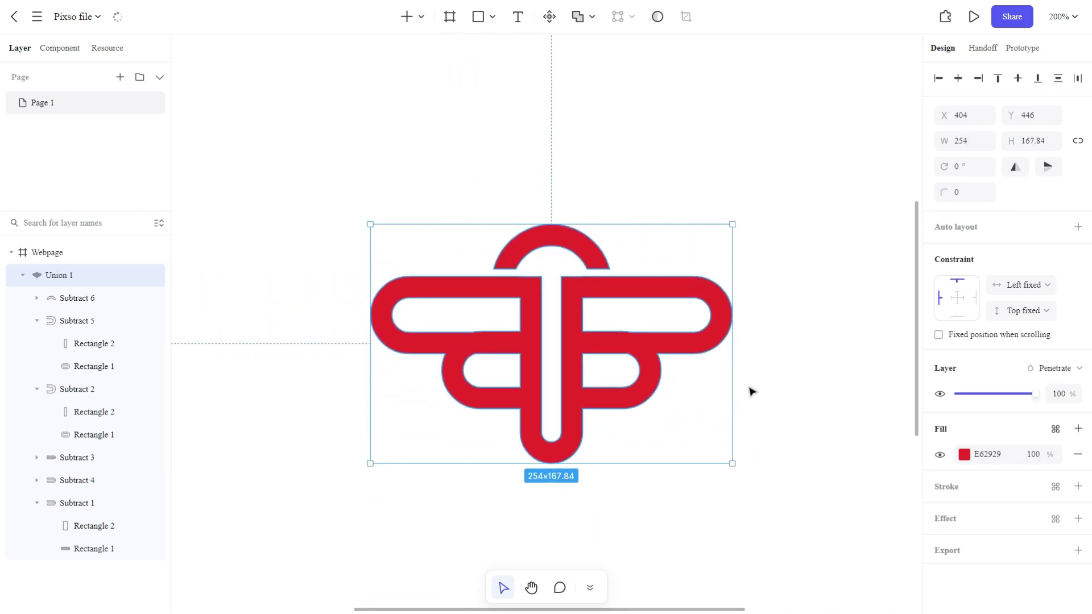
pyautogui.click(784, 367)
# Step: Merge the paths of the united logo into one flattened shape
pyautogui.moveTo(390, 147); pyautogui.dragTo(700, 463)
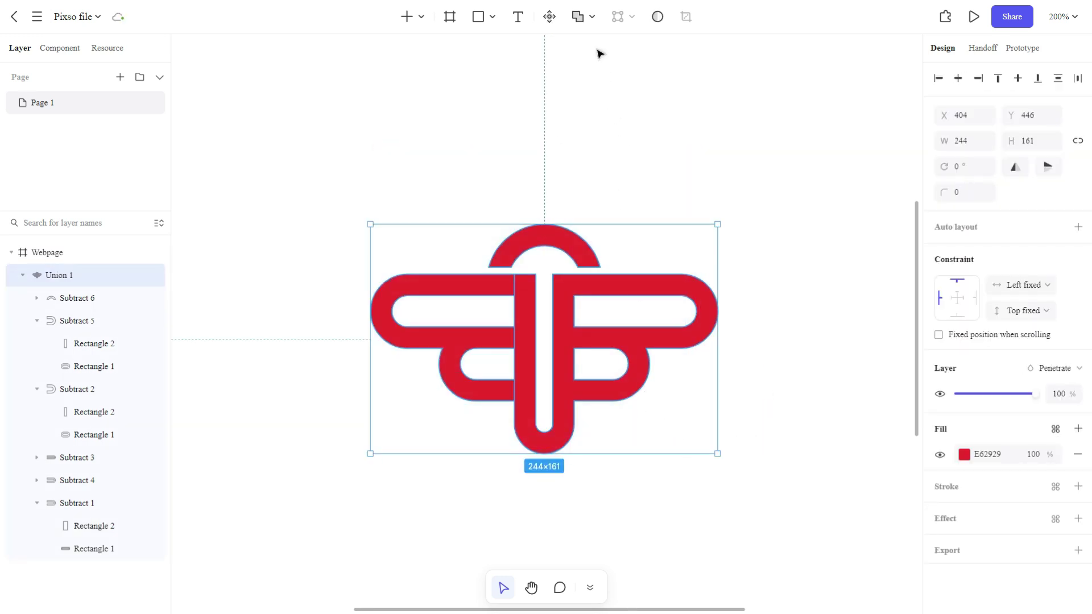
pyautogui.click(592, 18)
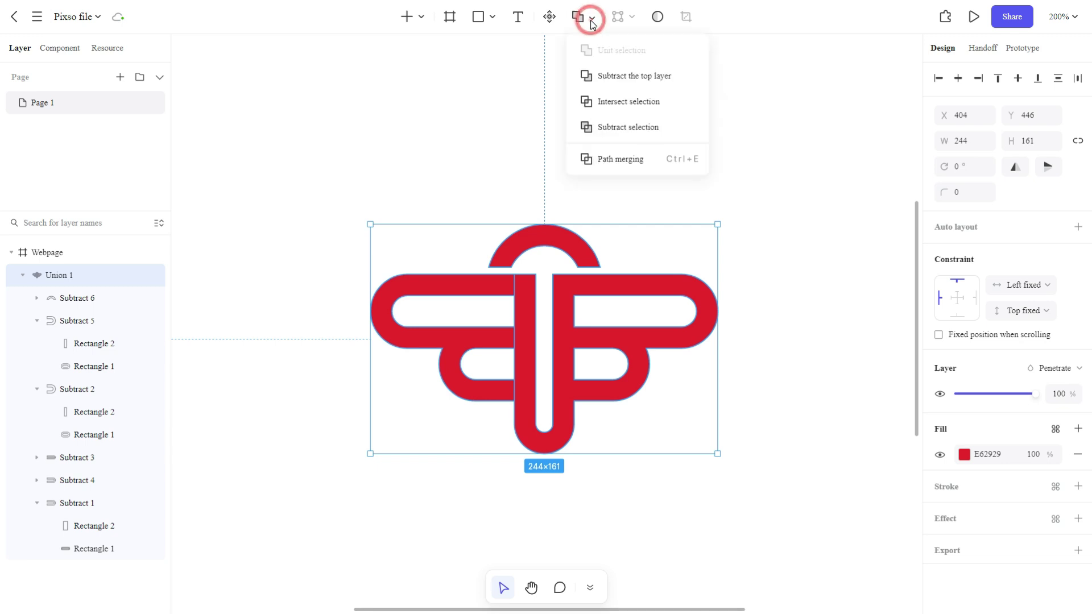
pyautogui.click(621, 163)
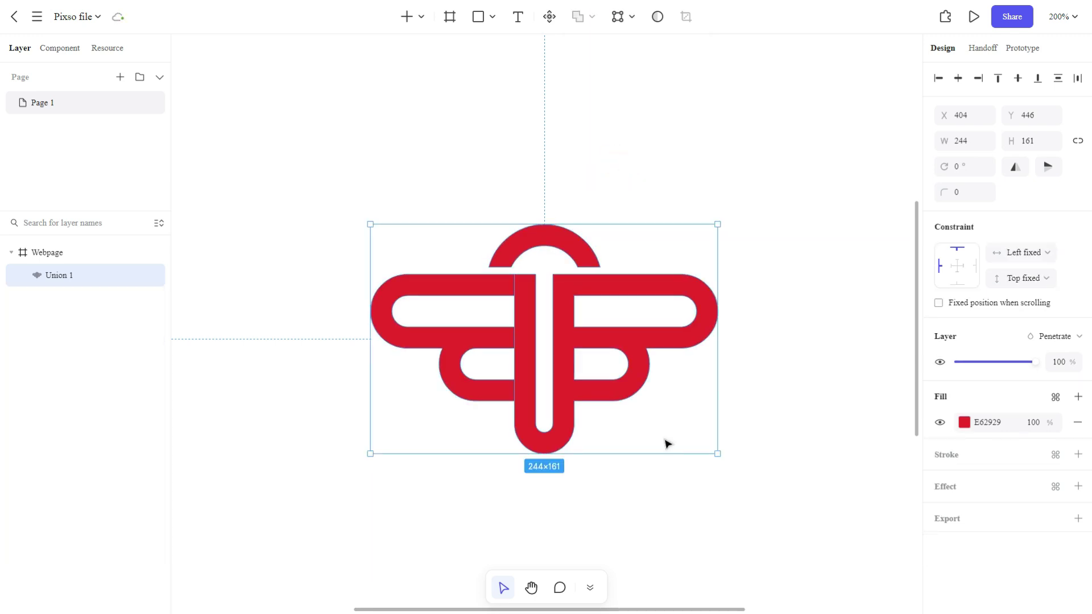
# Step: Scale the merged logo down to about 133 × 87 and shift it slightly up the canvas
pyautogui.moveTo(718, 455); pyautogui.dragTo(649, 352)
pyautogui.click(646, 349)
pyautogui.moveTo(505, 287); pyautogui.dragTo(564, 245)
# Step: Set the logo's fill colour to dark grey 5B5B5B
pyautogui.click(964, 422)
pyautogui.moveTo(813, 346); pyautogui.dragTo(765, 334)
pyautogui.click(573, 347)
pyautogui.scroll(1, 573, 347)
pyautogui.click(602, 387)
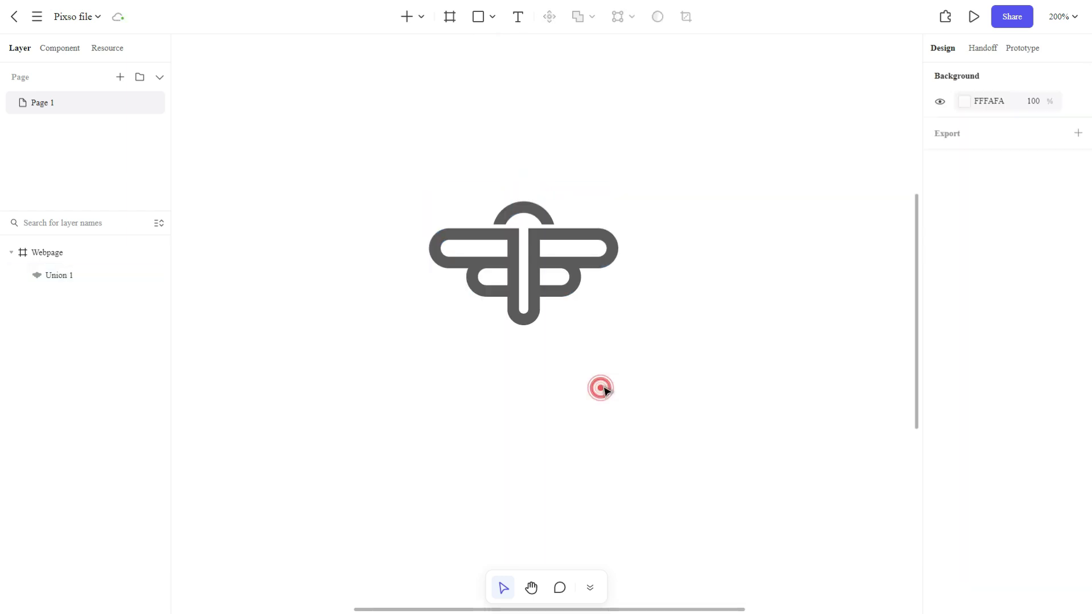
# Step: Add the text "FIRELY BIO" beneath the logo
pyautogui.scroll(1, 592, 370)
pyautogui.scroll(-2, 550, 338)
pyautogui.click(519, 17)
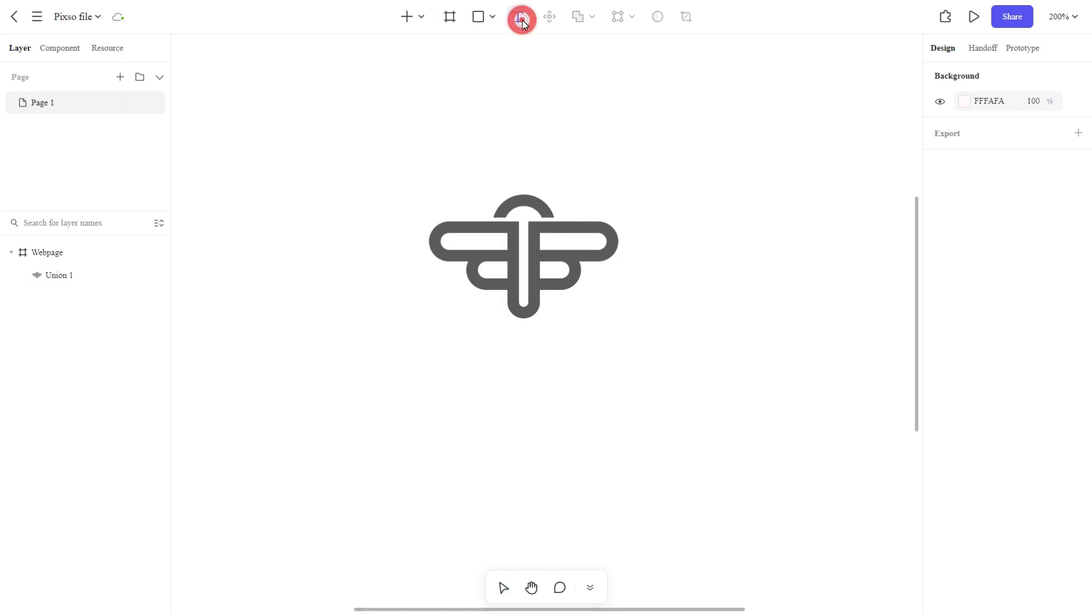
pyautogui.click(495, 360)
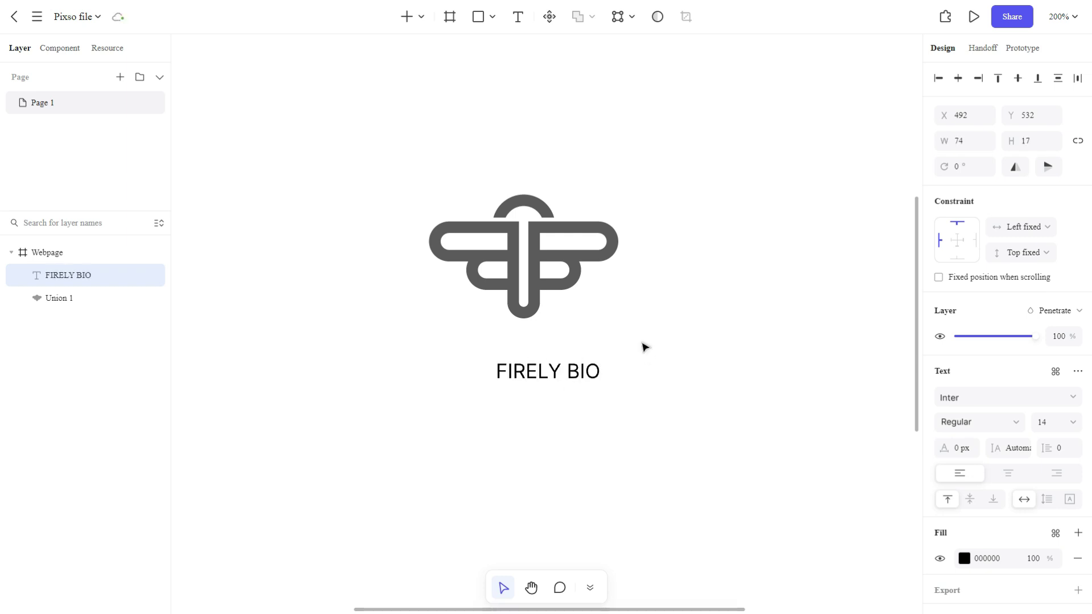
# Step: Shrink the logo to about 90 × 59 and reposition the FIRELY BIO text below it
pyautogui.moveTo(604, 382); pyautogui.dragTo(496, 359)
pyautogui.click(524, 281)
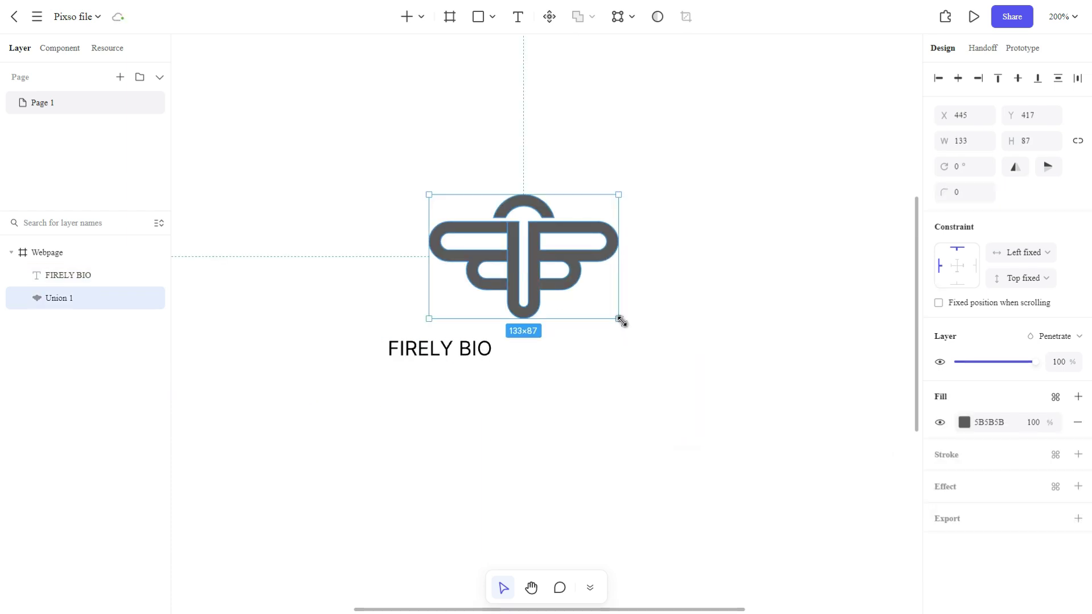
pyautogui.moveTo(623, 322); pyautogui.dragTo(561, 282)
pyautogui.moveTo(466, 356); pyautogui.dragTo(498, 330)
# Step: Align the logo and the FIRELY BIO text box on their horizontal centres
pyautogui.moveTo(563, 436); pyautogui.dragTo(446, 177)
pyautogui.click(959, 79)
pyautogui.click(796, 148)
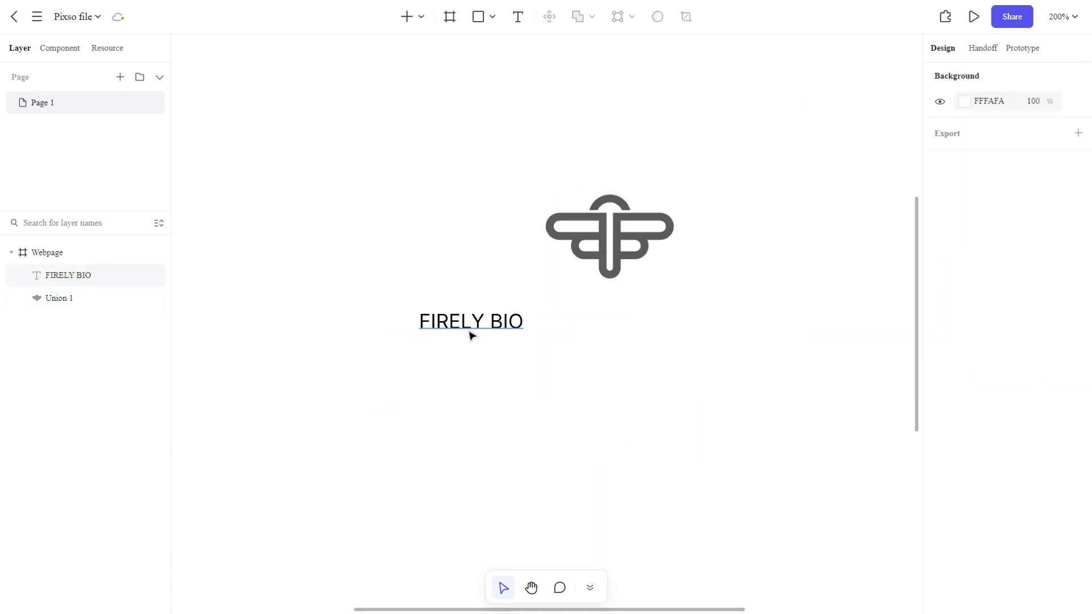
# Step: Set the FIRELY BIO text's font size to 39
pyautogui.click(472, 337)
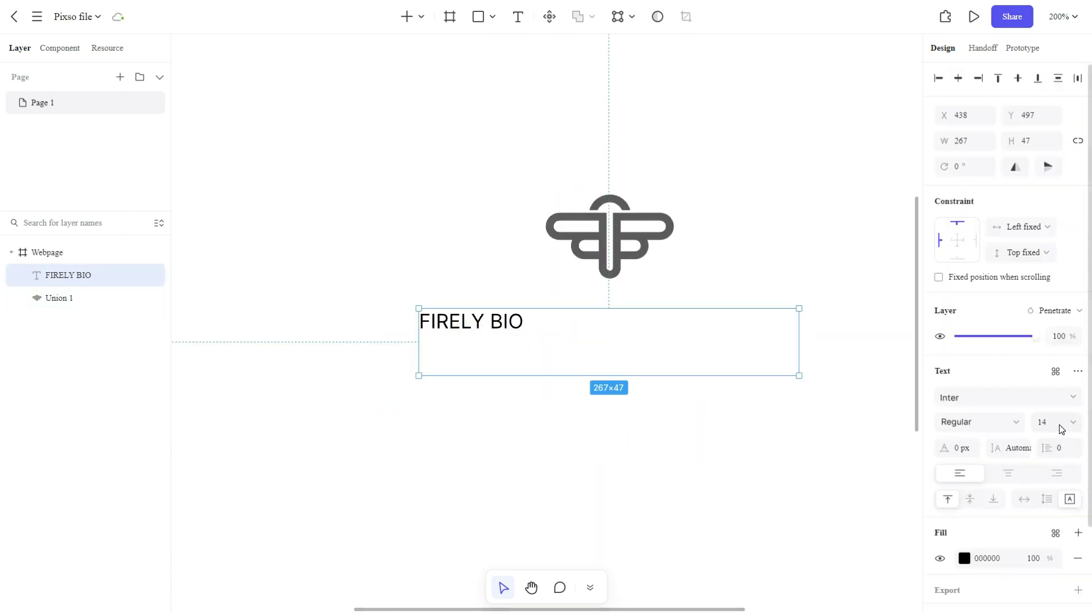
pyautogui.press('Up')
pyautogui.press('Up')
pyautogui.press('Up')
pyautogui.press('Up')
pyautogui.press('Up')
pyautogui.press('Up')
pyautogui.press('Up')
pyautogui.press('Up')
pyautogui.press('Up')
pyautogui.press('Up')
pyautogui.press('Up')
pyautogui.press('Up')
pyautogui.press('Up')
pyautogui.press('Up')
pyautogui.press('Up')
pyautogui.press('Up')
pyautogui.press('Up')
pyautogui.press('Up')
pyautogui.press('Up')
pyautogui.press('Up')
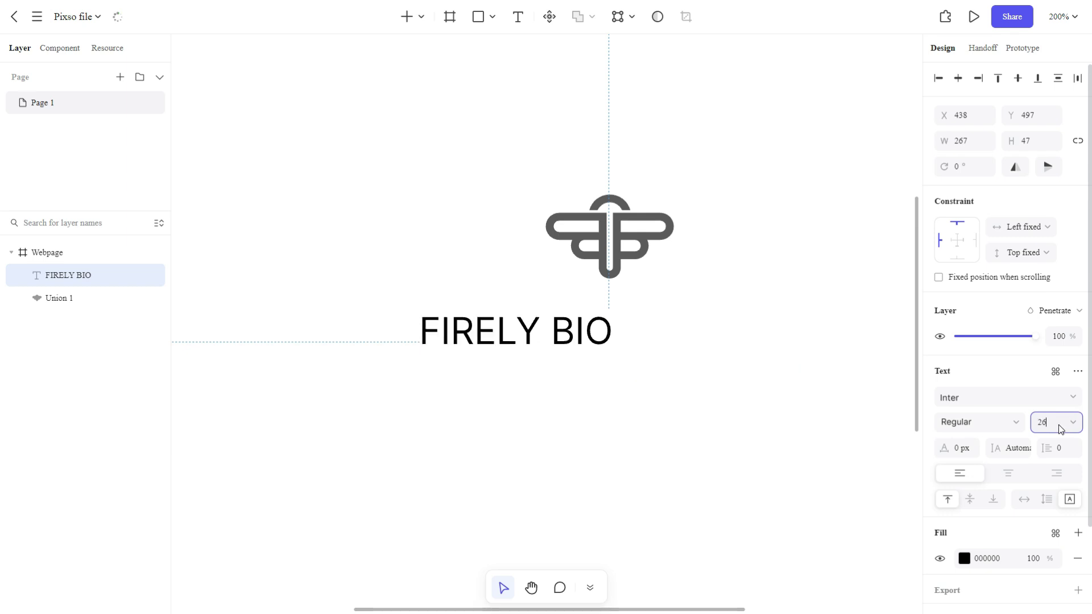
pyautogui.press('Up')
pyautogui.press('Down')
pyautogui.press('Down')
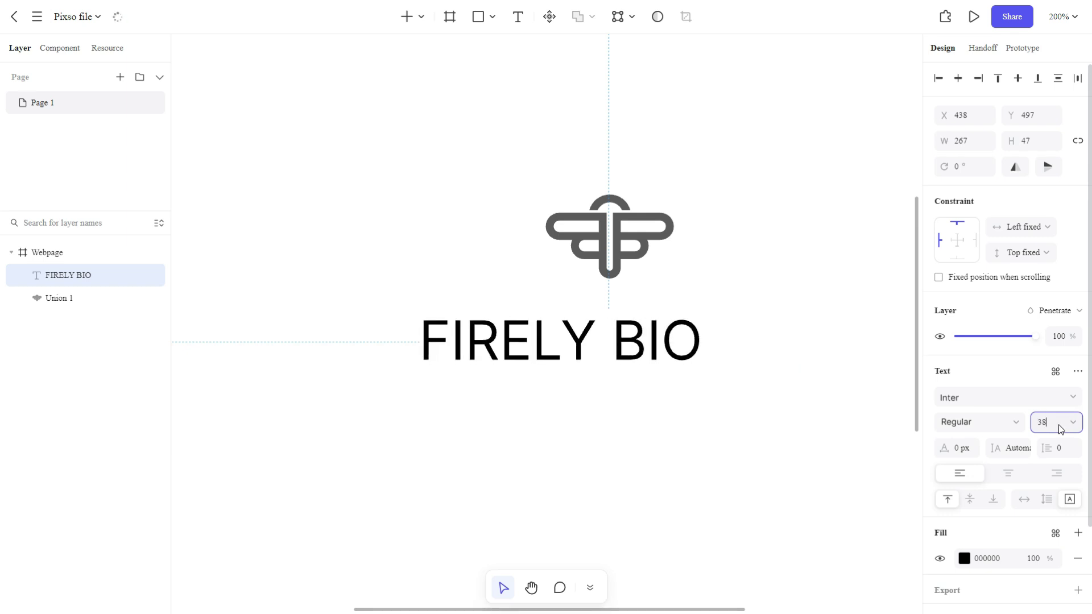
pyautogui.press('Down')
pyautogui.press('Down')
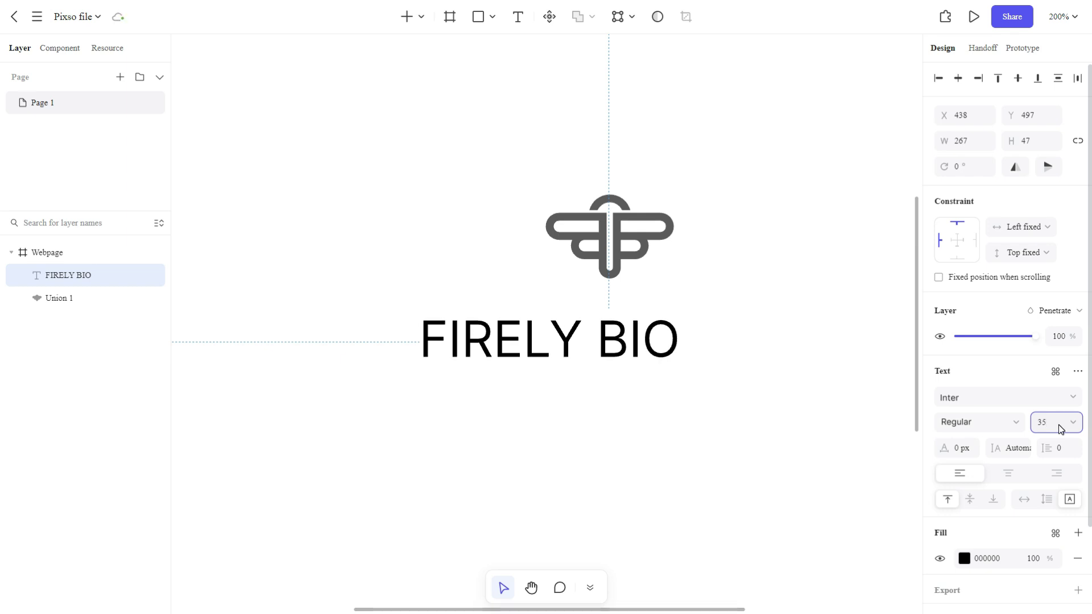
pyautogui.press('Up')
pyautogui.press('Up')
pyautogui.press('Up')
pyautogui.press('Up')
pyautogui.press('Return')
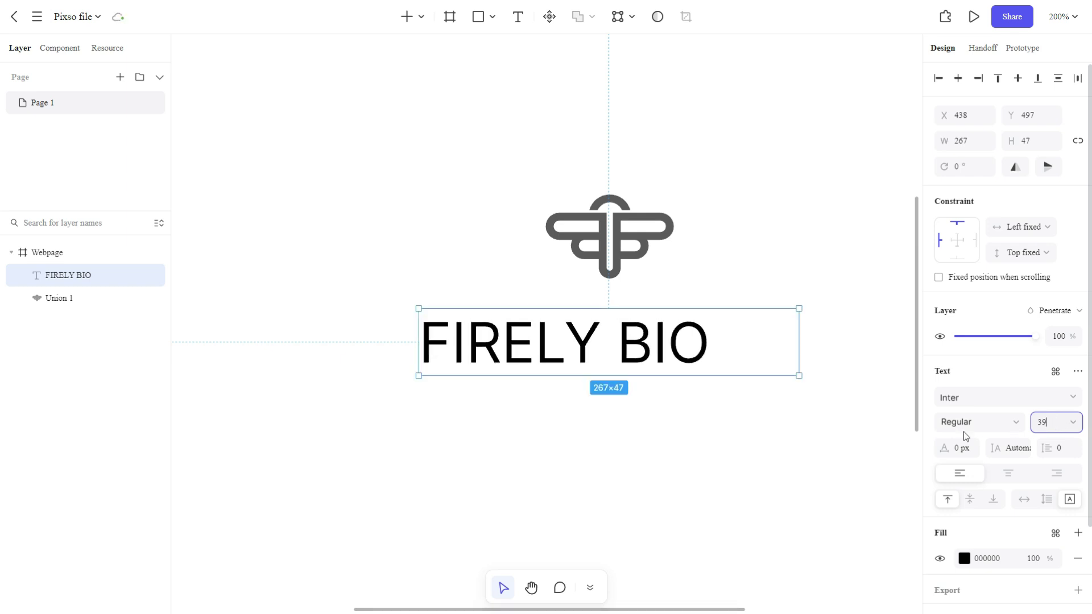
# Step: Change the FIRELY BIO text's font to Roboto Bold
pyautogui.click(1074, 398)
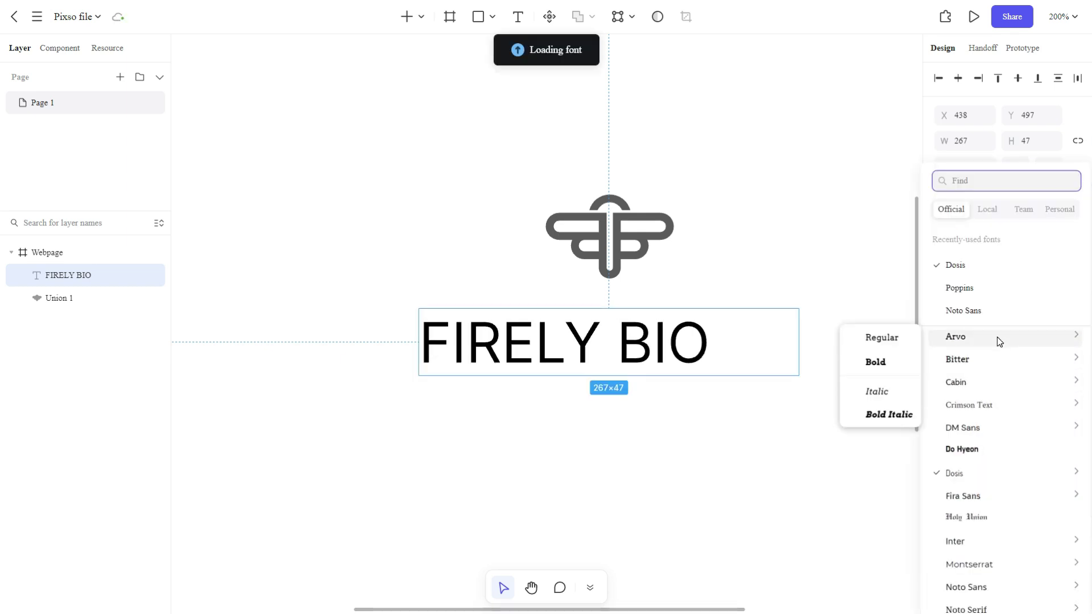
pyautogui.moveTo(996, 358)
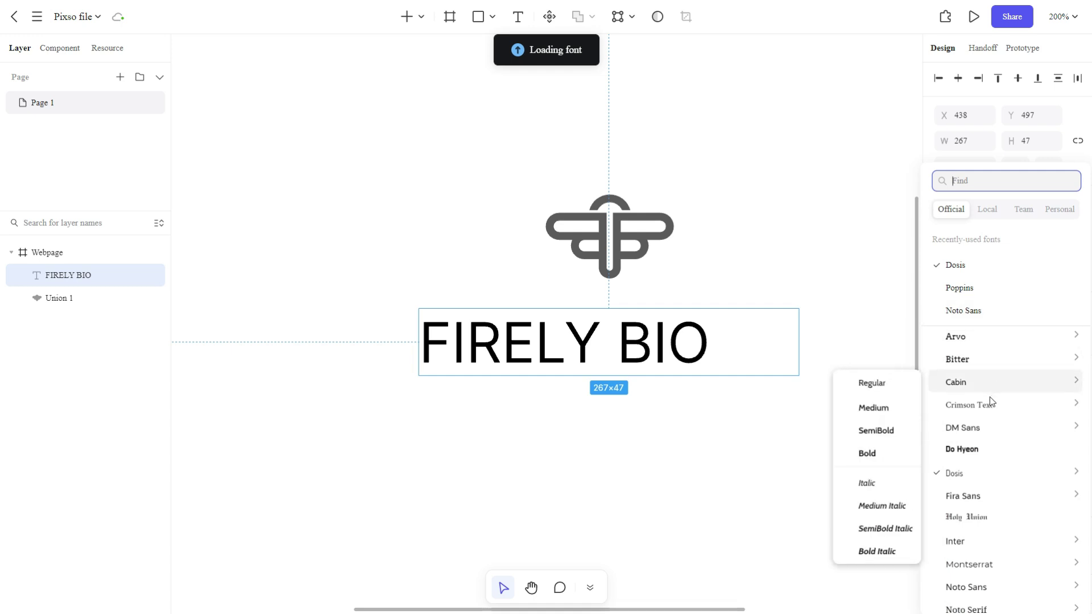
pyautogui.scroll(-3, 982, 435)
pyautogui.moveTo(986, 515)
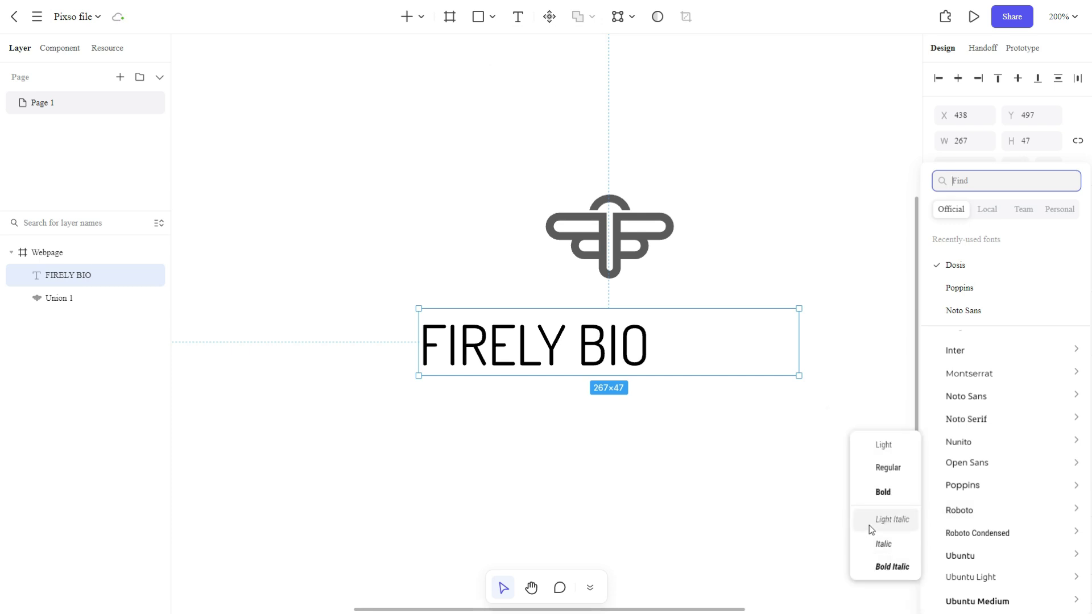
pyautogui.click(873, 516)
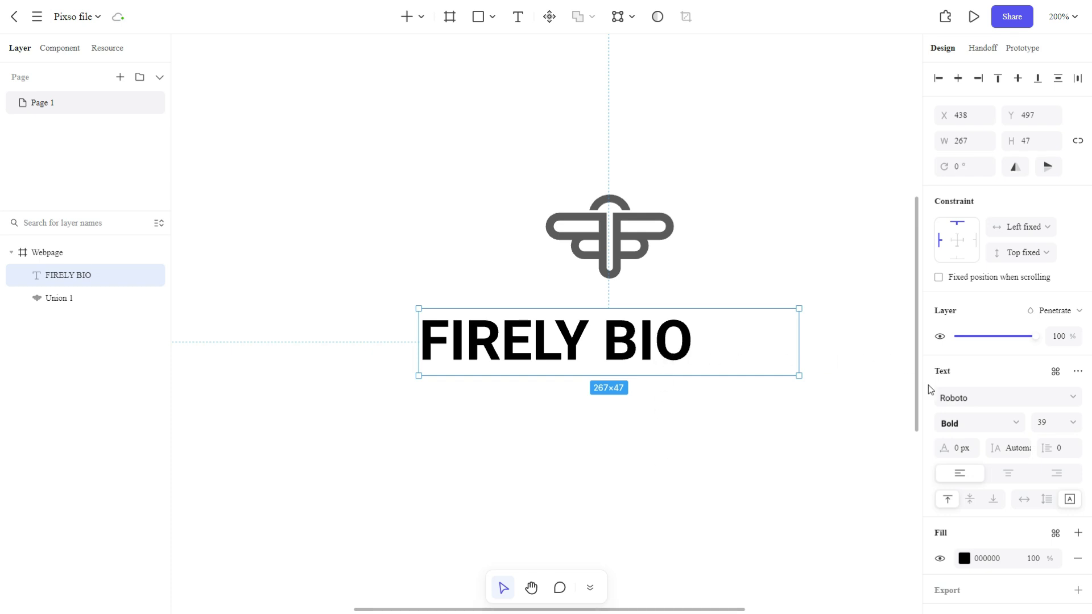
# Step: Set the FIRELY BIO text's letter spacing to 5 px
pyautogui.click(961, 451)
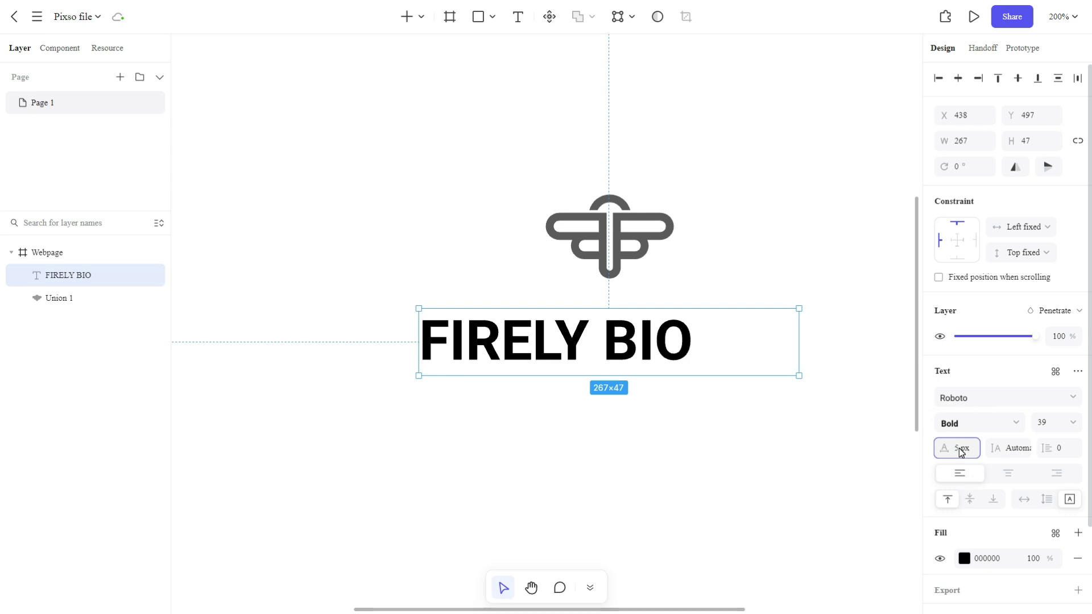
pyautogui.write('5px')
pyautogui.click(872, 448)
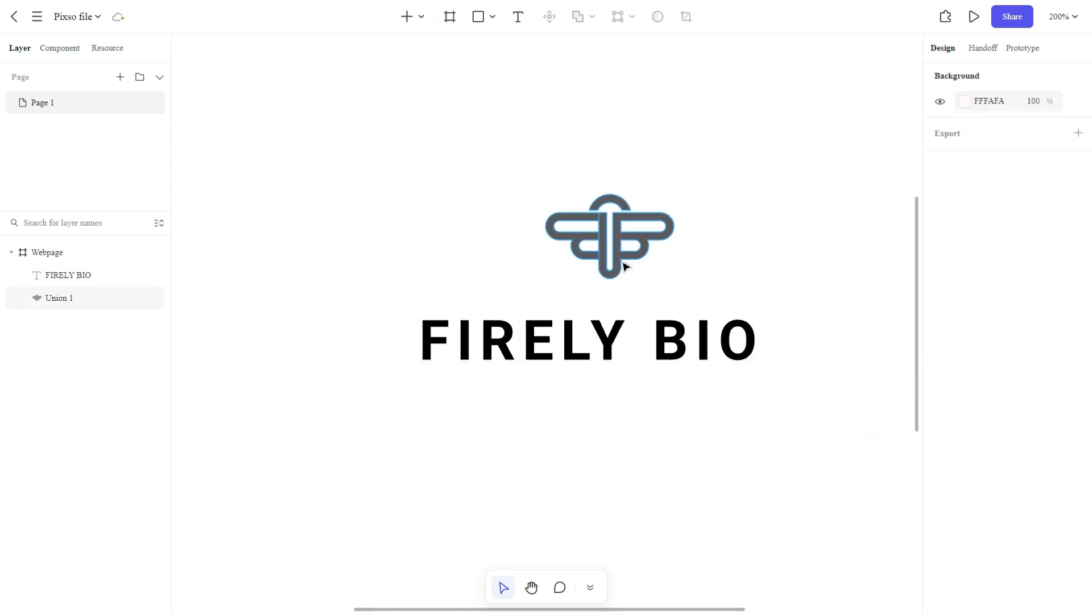
# Step: Reduce the FIRELY BIO text to size 33 and centre the logo horizontally above it
pyautogui.moveTo(624, 268); pyautogui.dragTo(603, 284)
pyautogui.moveTo(715, 386); pyautogui.dragTo(470, 205)
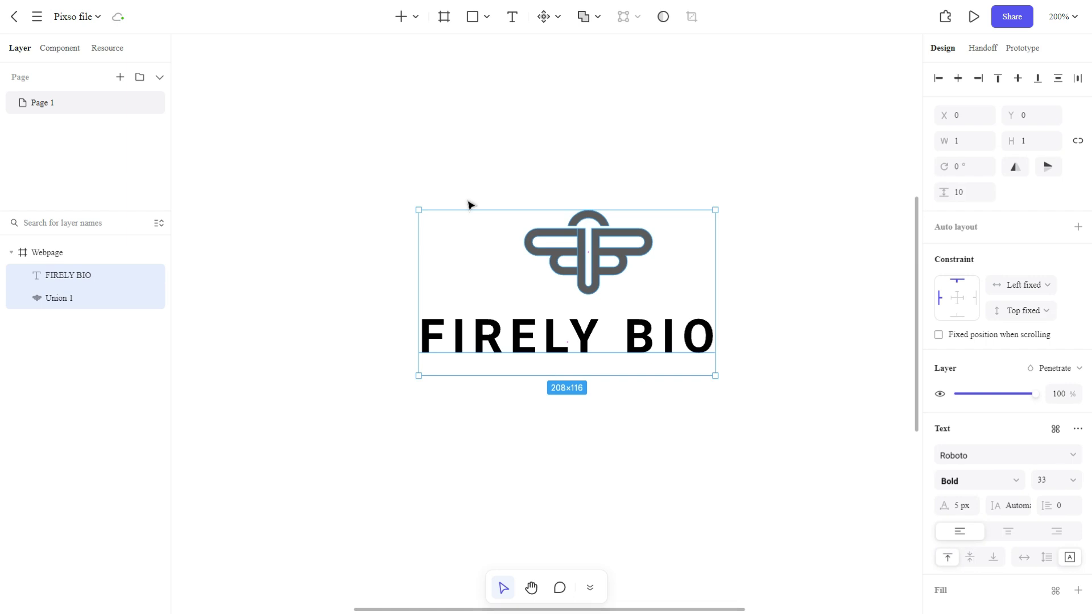
pyautogui.click(958, 78)
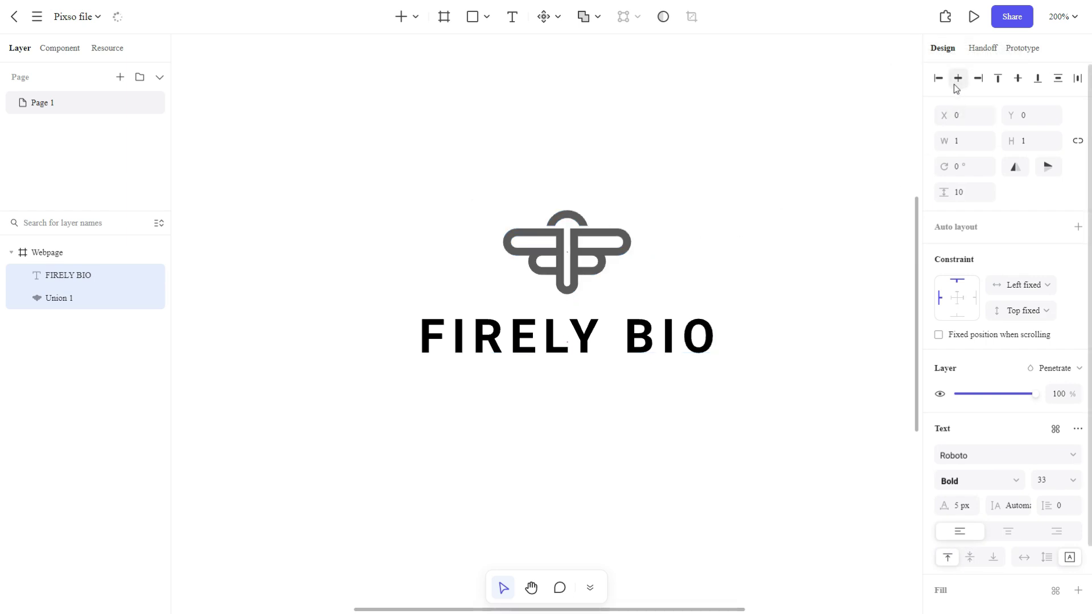
pyautogui.click(797, 175)
# Step: Nudge the FIRELY BIO text closer to the logo and fill it with the logo's grey sampled by eyedropper
pyautogui.click(600, 334)
pyautogui.moveTo(575, 334); pyautogui.dragTo(783, 435)
pyautogui.moveTo(844, 496); pyautogui.dragTo(957, 561)
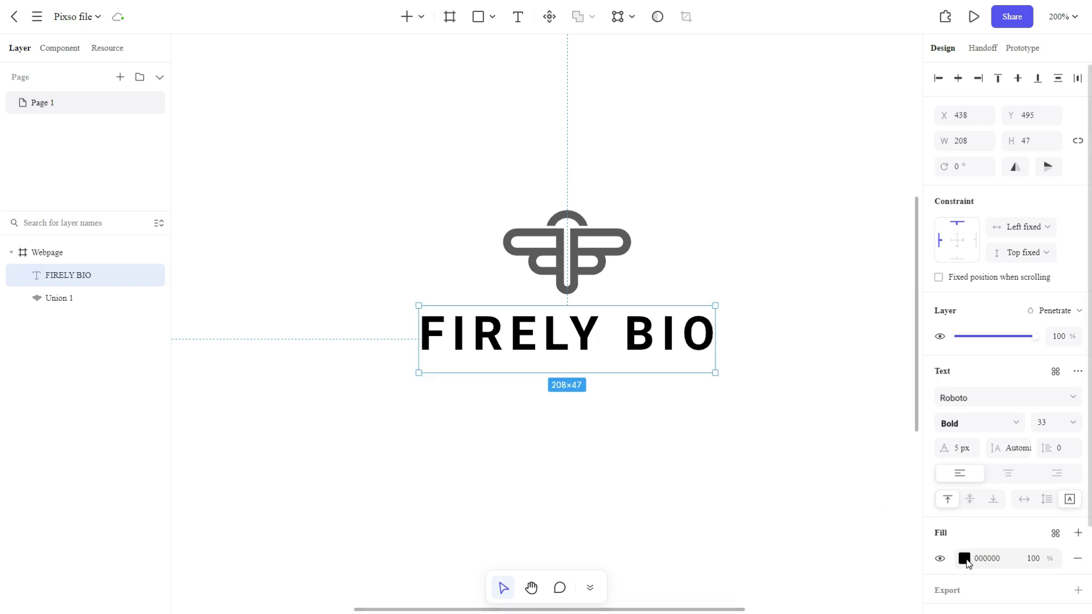
pyautogui.click(965, 560)
pyautogui.click(781, 466)
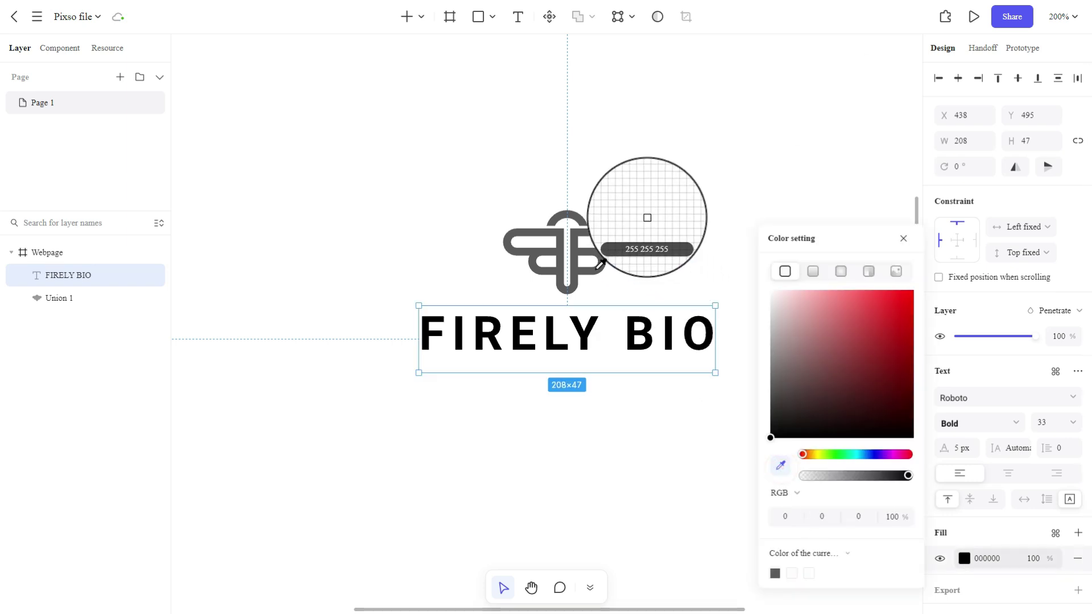
pyautogui.click(599, 244)
pyautogui.click(680, 197)
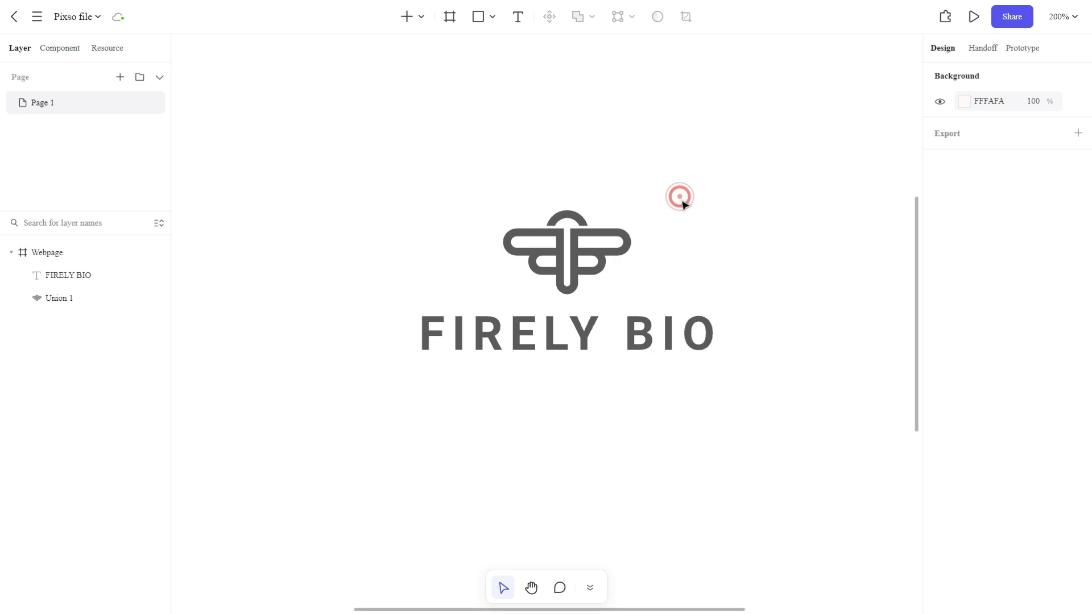
# Step: Browse the icons offered by the IconPark plugin and close it
pyautogui.scroll(1, 687, 291)
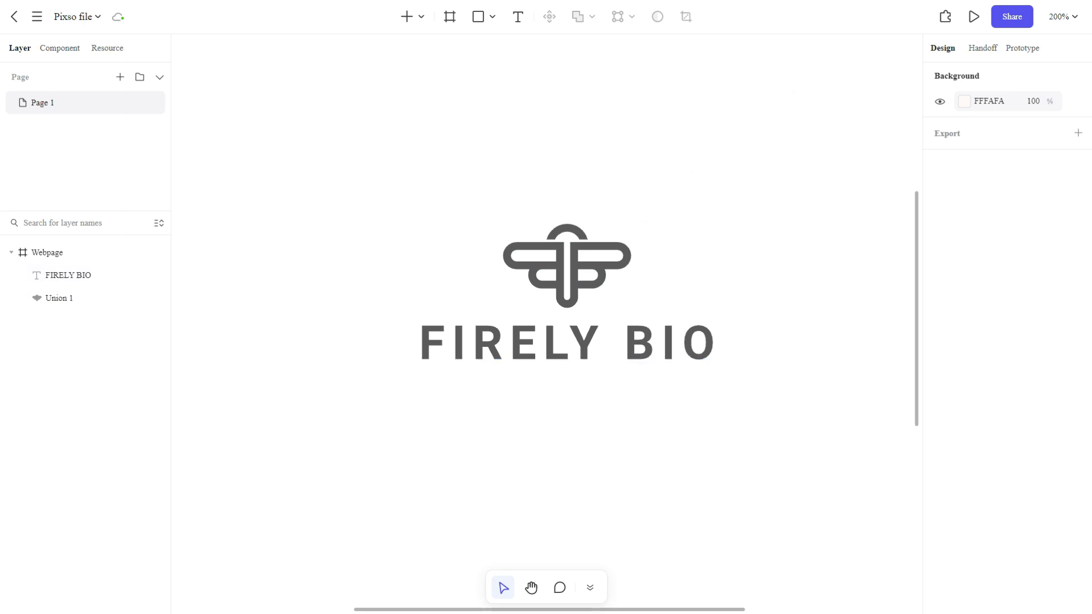
pyautogui.click(945, 16)
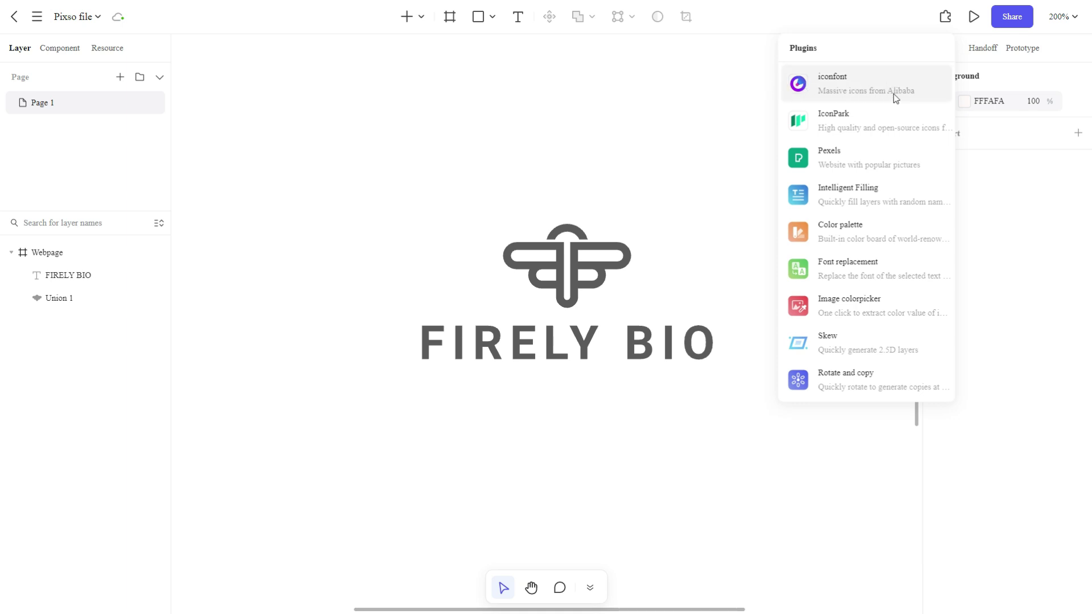
pyautogui.click(895, 126)
pyautogui.scroll(-15, 797, 291)
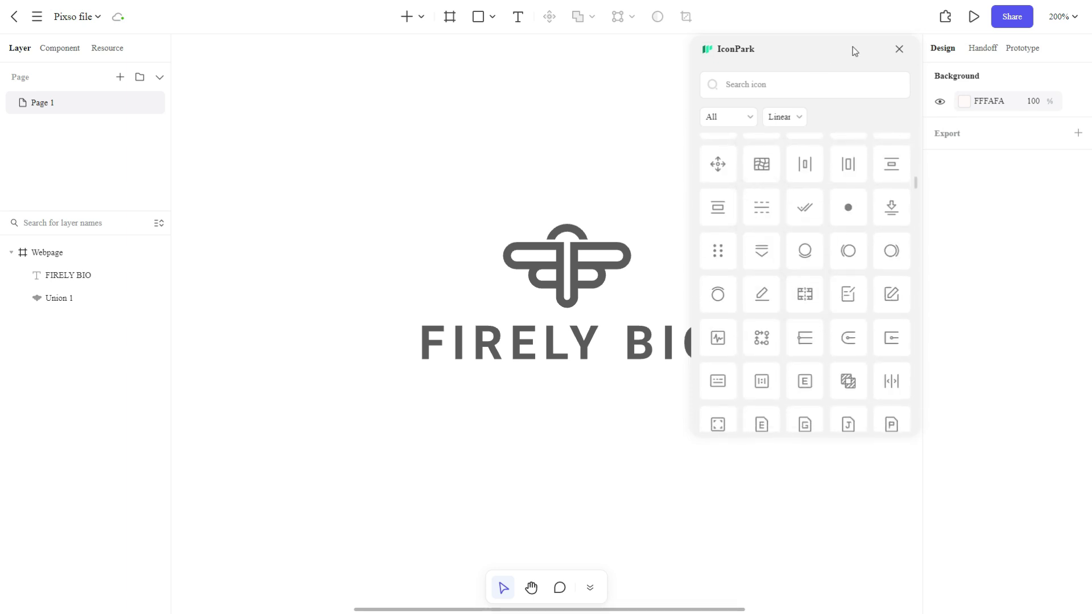
pyautogui.click(899, 51)
# Step: Open the Color palette plugin at the Ant Design swatches and select the logo symbol
pyautogui.click(947, 19)
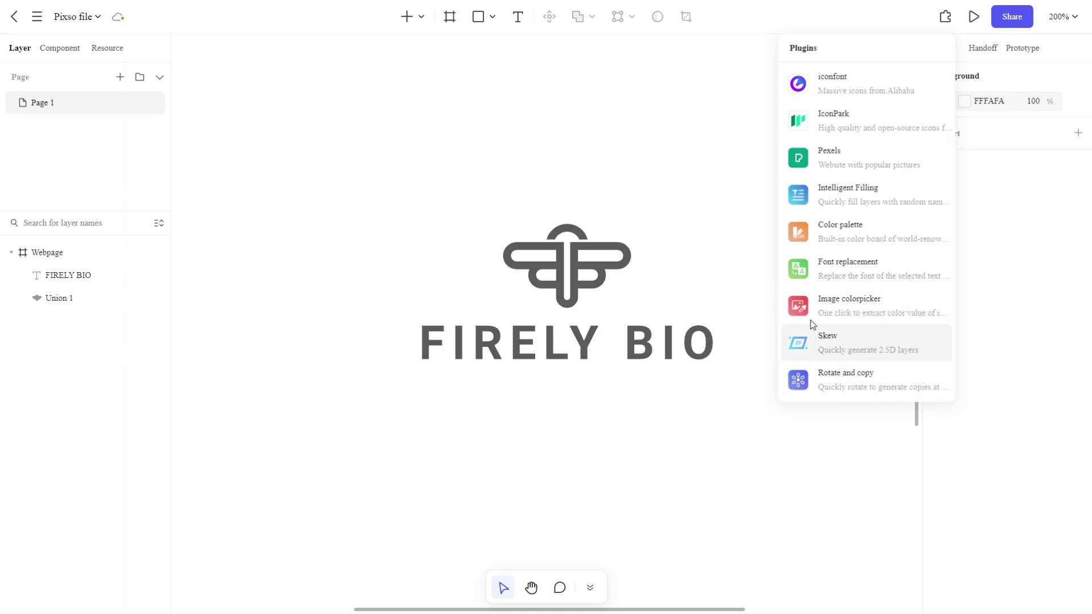
pyautogui.click(859, 236)
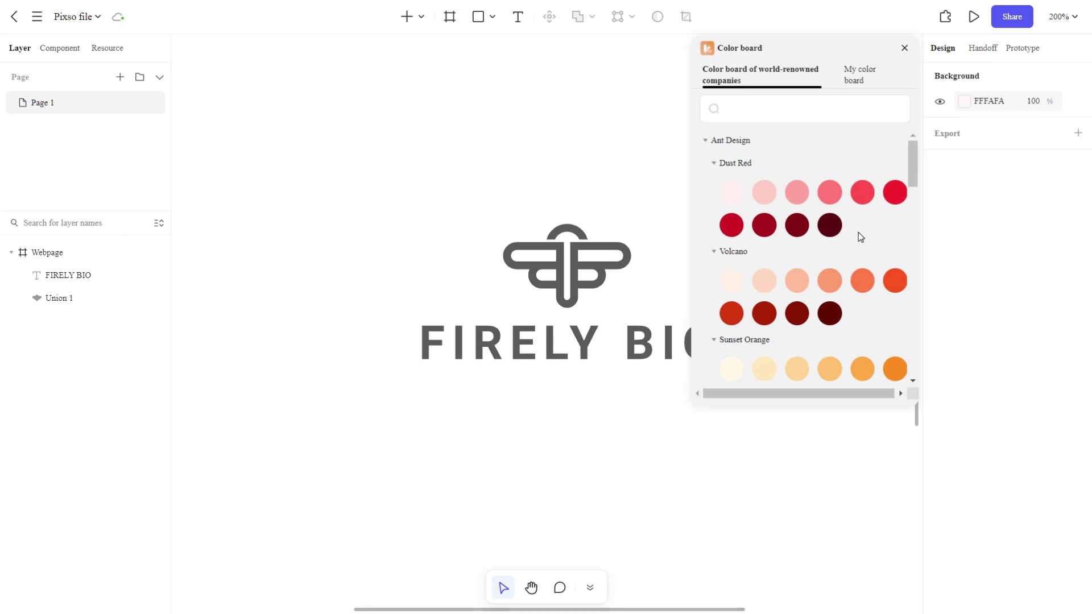
pyautogui.scroll(-15, 841, 250)
pyautogui.scroll(10, 841, 250)
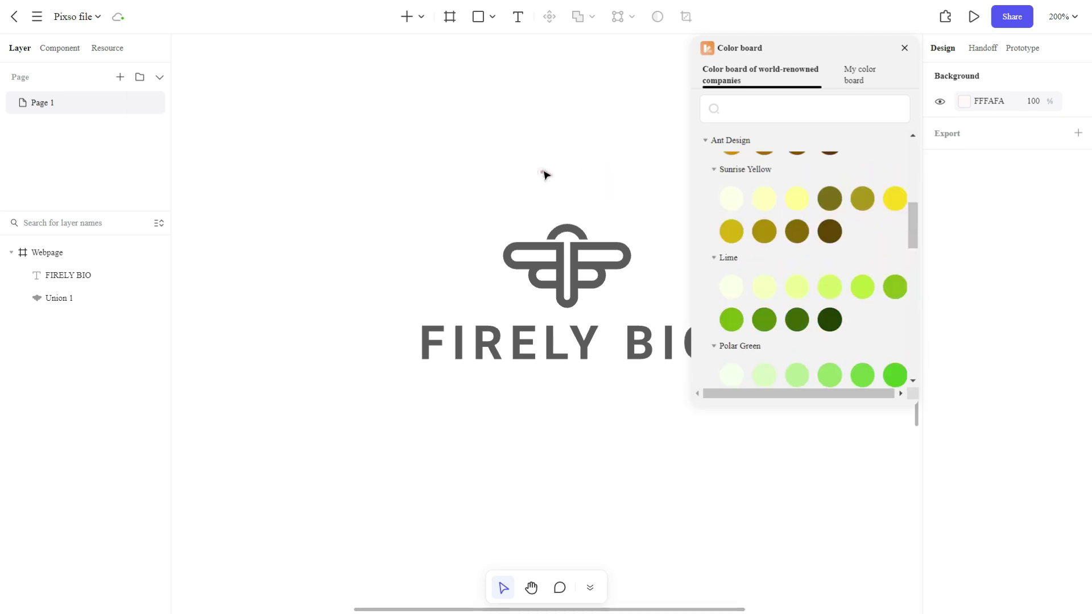
pyautogui.click(572, 248)
# Step: Try several Ant Design swatches as the logo's fill, including golden yellow FAAD14
pyautogui.click(768, 291)
pyautogui.scroll(-4, 770, 294)
pyautogui.click(798, 304)
pyautogui.scroll(-8, 805, 286)
pyautogui.click(804, 286)
pyautogui.scroll(1, 804, 285)
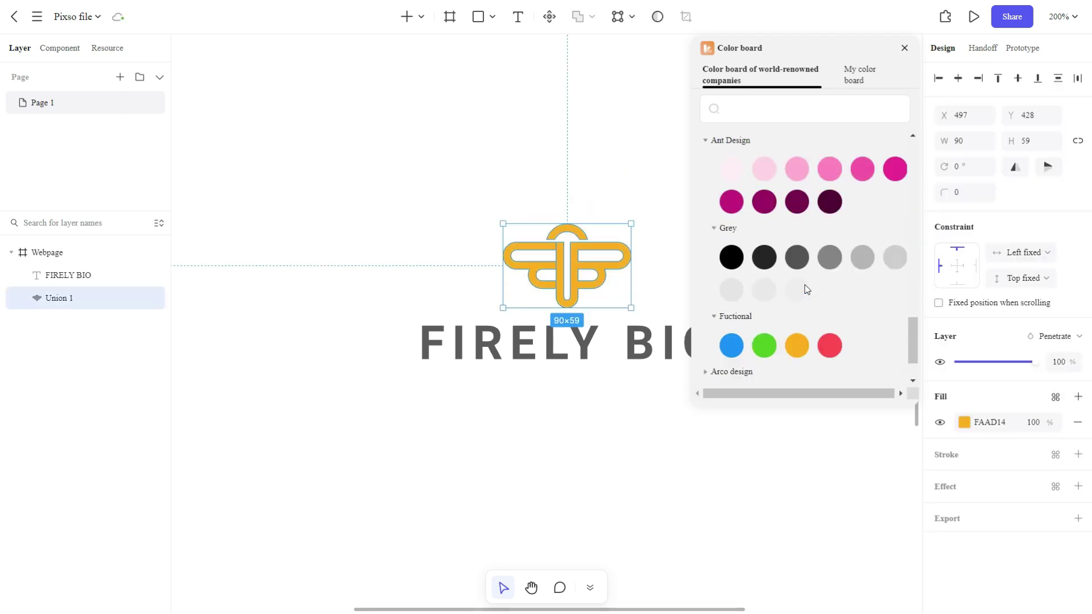
# Step: Fill the logo with the Ant Design cyan 36CFC9 and close the colour board
pyautogui.scroll(10, 807, 290)
pyautogui.click(828, 320)
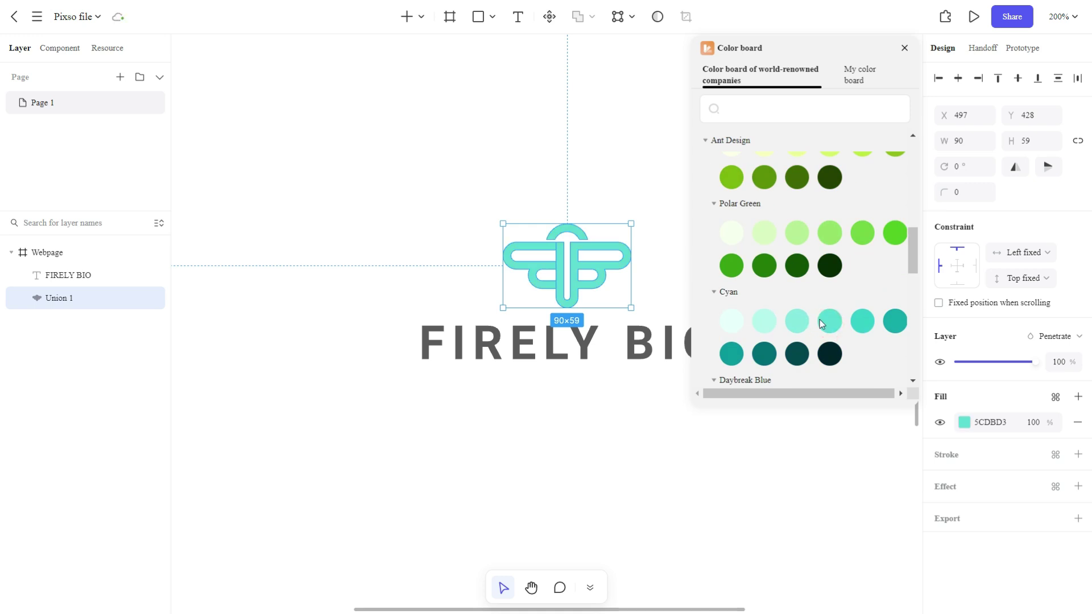
pyautogui.click(862, 325)
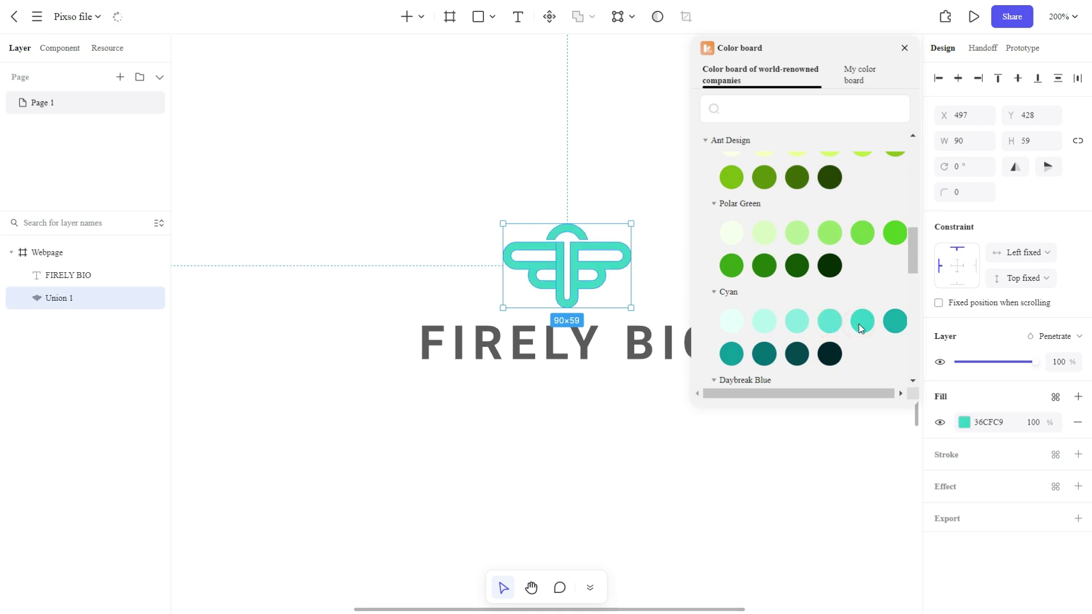
pyautogui.click(622, 165)
pyautogui.click(905, 48)
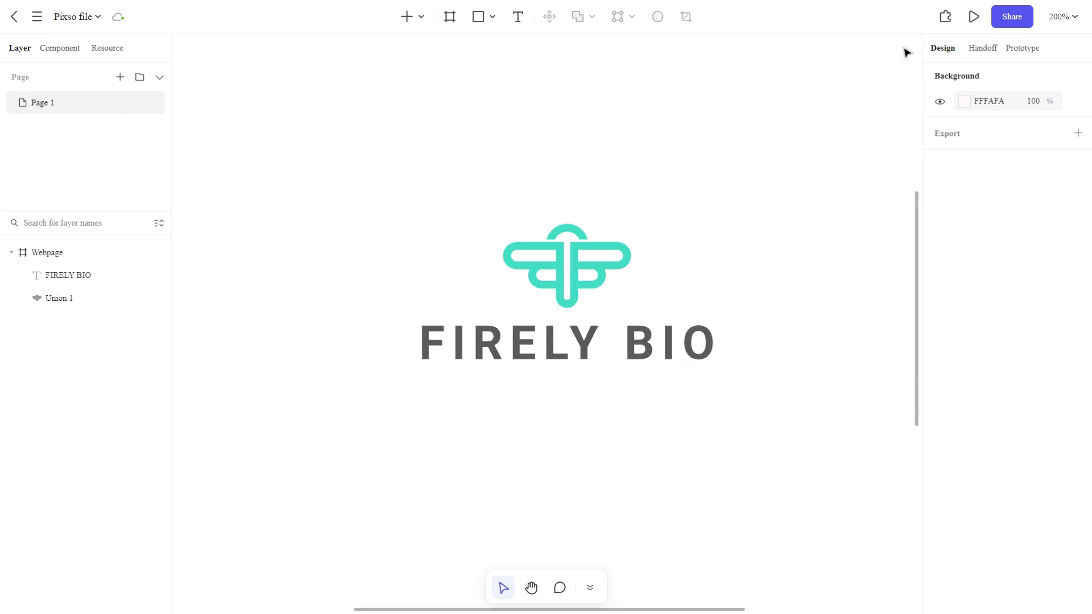
# Step: Search the Pexels plugin for Butterfly, insert the photo of the orange-and-black butterfly on a leaf, and close the plugin
pyautogui.scroll(1, 738, 212)
pyautogui.scroll(-1, 727, 217)
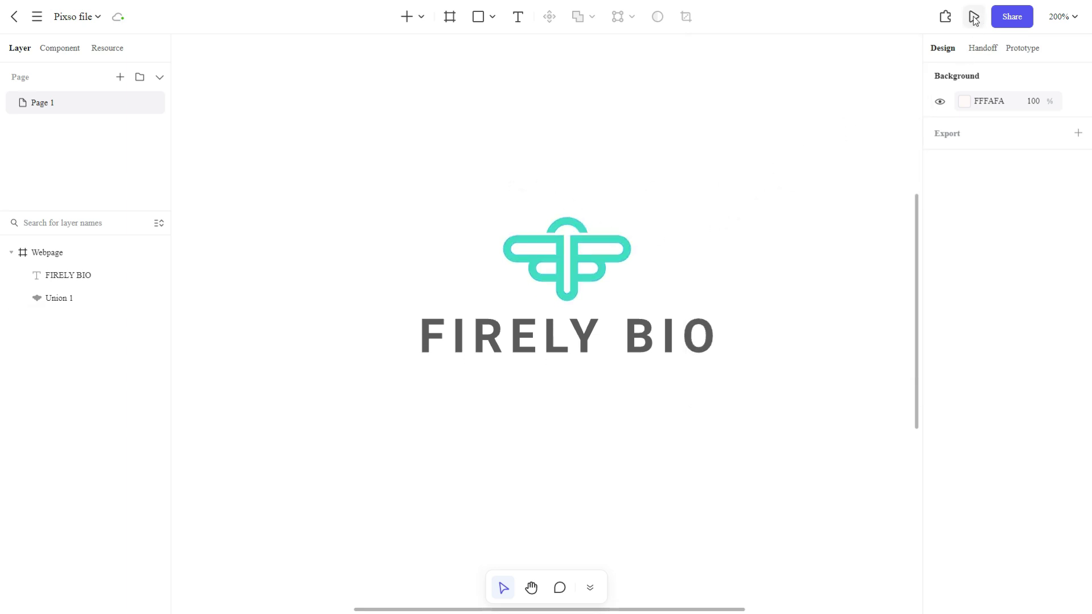
pyautogui.click(948, 21)
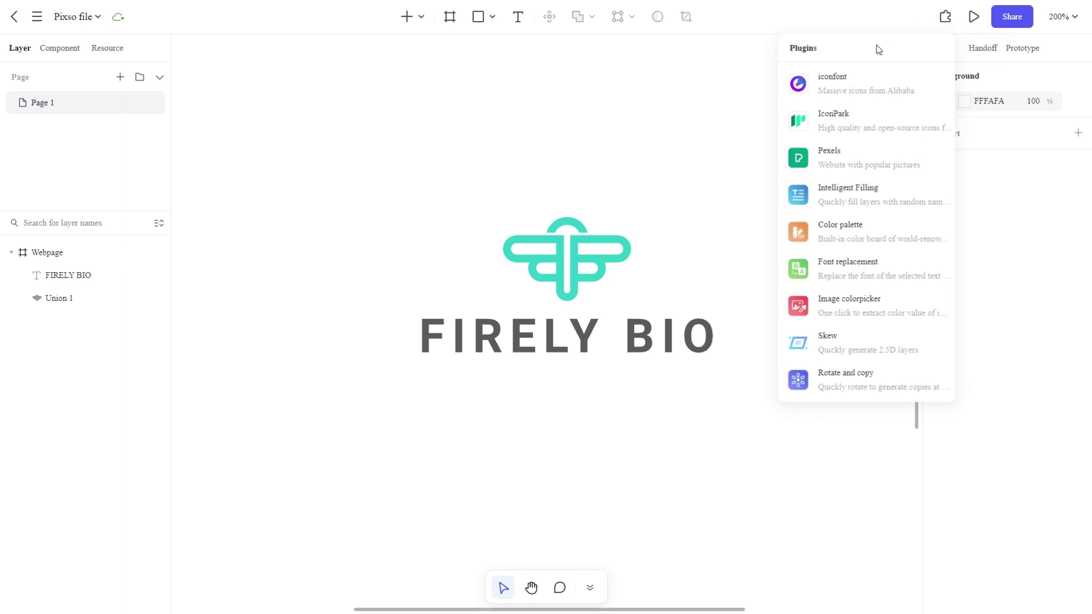
pyautogui.click(838, 165)
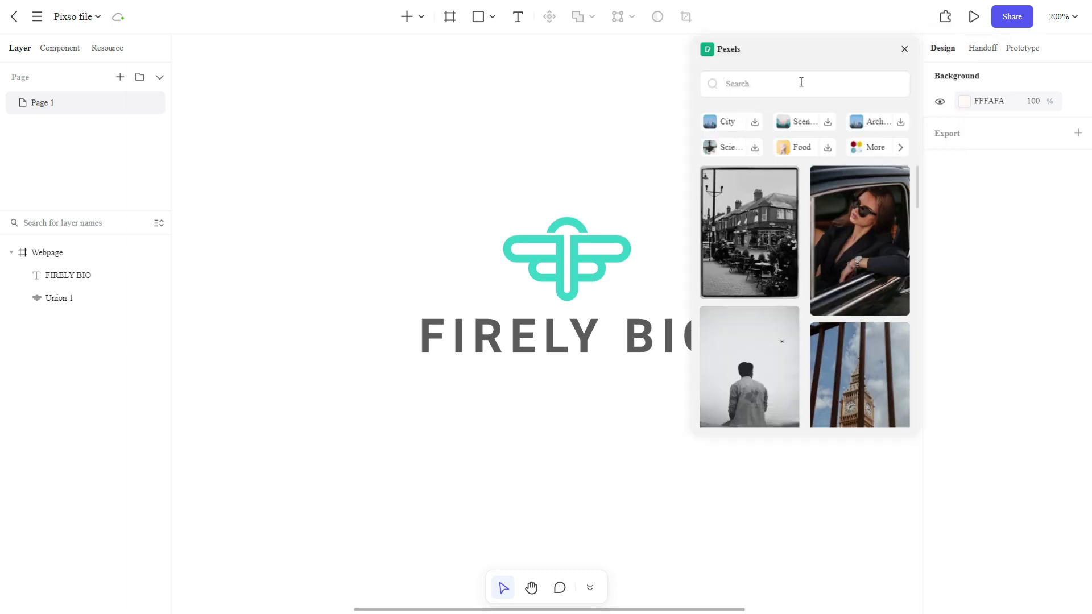
pyautogui.press('Return')
pyautogui.scroll(-5, 788, 305)
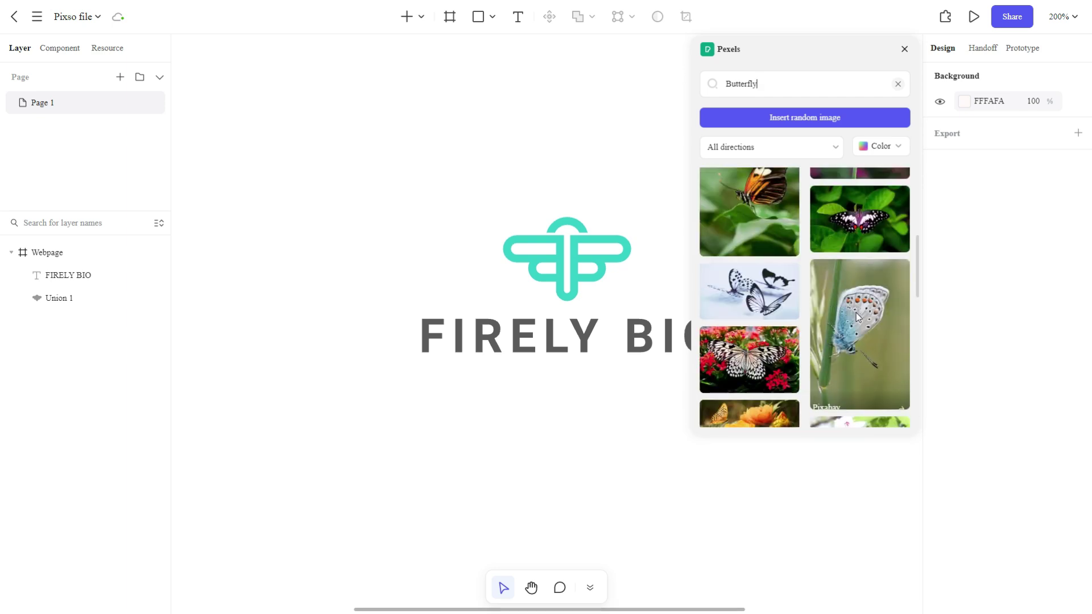
pyautogui.click(905, 49)
# Step: Scale the butterfly photo to about 374 × 563 and centre it in the Webpage frame
pyautogui.moveTo(393, 83); pyautogui.dragTo(287, 35)
pyautogui.scroll(2, 453, 307)
pyautogui.click(1063, 17)
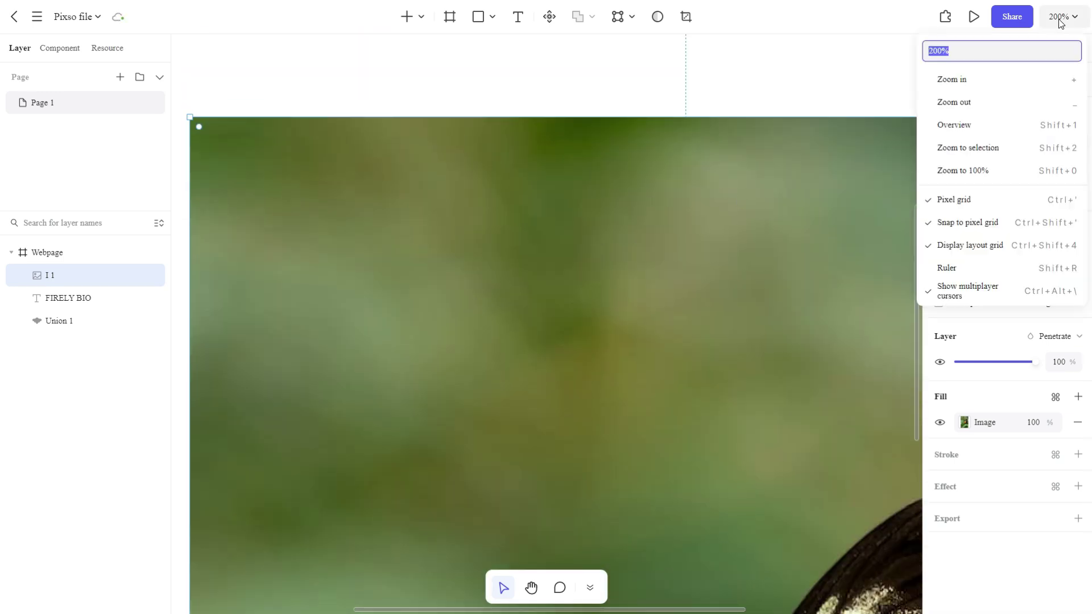
pyautogui.click(963, 171)
pyautogui.moveTo(377, 231); pyautogui.dragTo(413, 263)
pyautogui.moveTo(369, 222); pyautogui.dragTo(554, 447)
pyautogui.moveTo(574, 484); pyautogui.dragTo(440, 134)
pyautogui.moveTo(383, 96); pyautogui.dragTo(465, 218)
pyautogui.moveTo(626, 418); pyautogui.dragTo(564, 314)
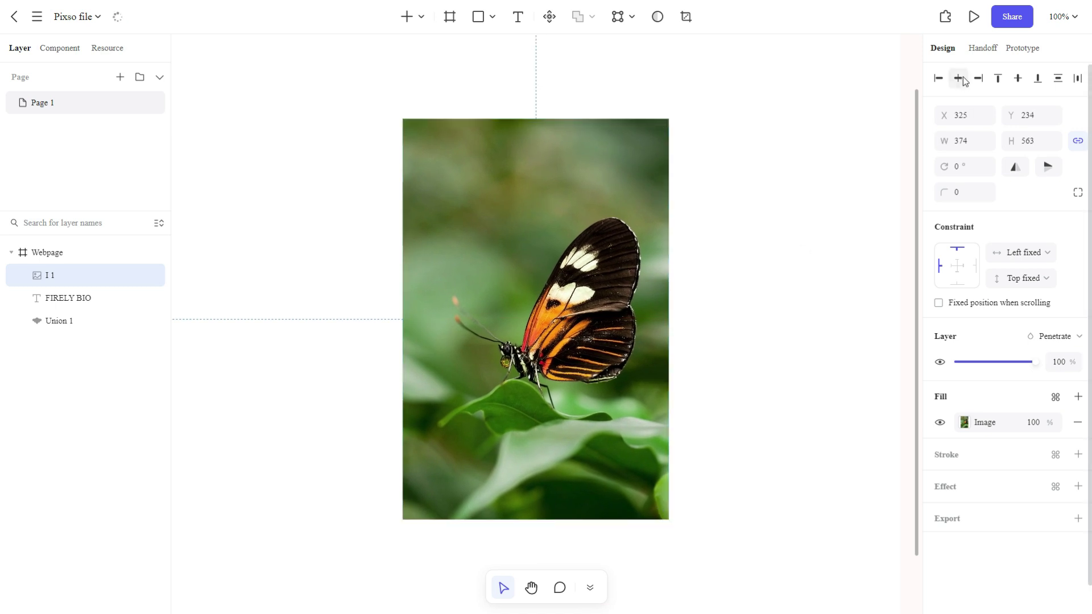
# Step: Send the butterfly photo to the back, behind the logo symbol and the FIRELY BIO lettering
pyautogui.rightClick(563, 187)
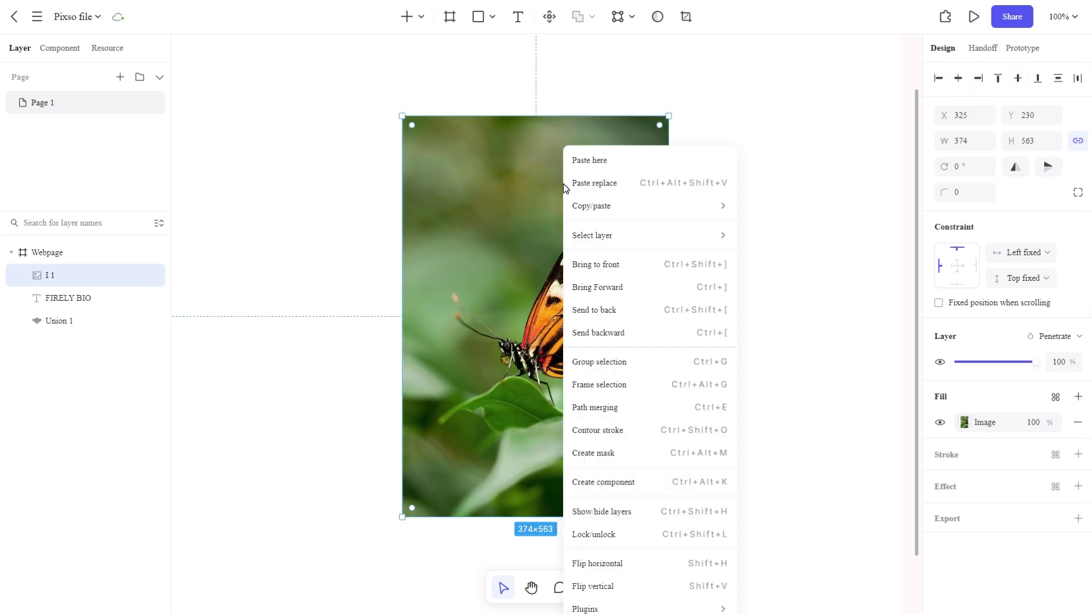
pyautogui.click(788, 183)
pyautogui.rightClick(605, 189)
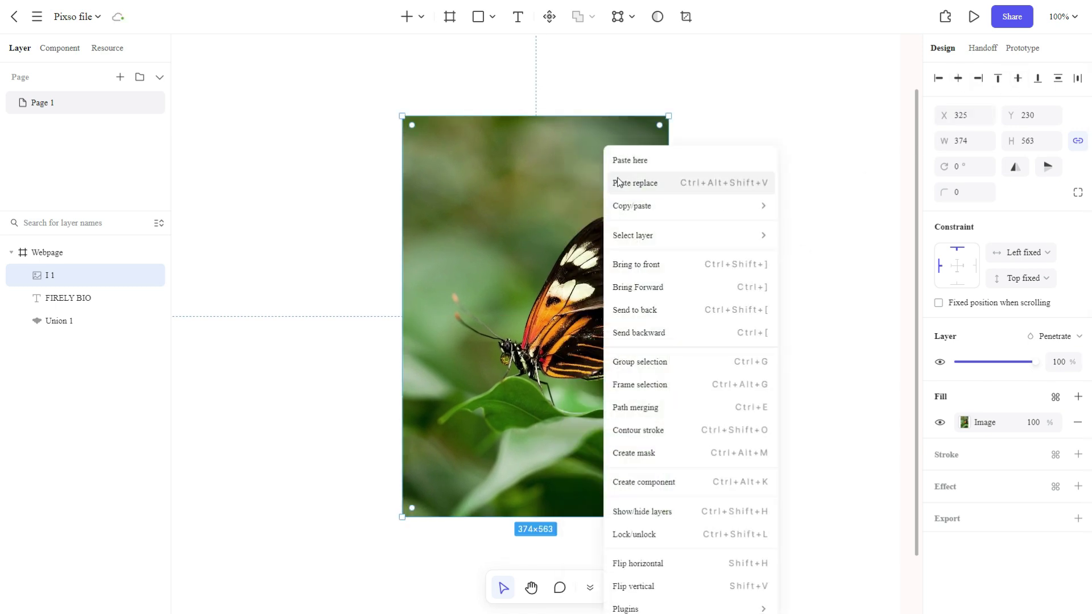
pyautogui.click(673, 309)
pyautogui.click(517, 80)
# Step: Draw a rectangle about 647 × 588 over the photo and logo and fill it with black 000000
pyautogui.scroll(1, 521, 190)
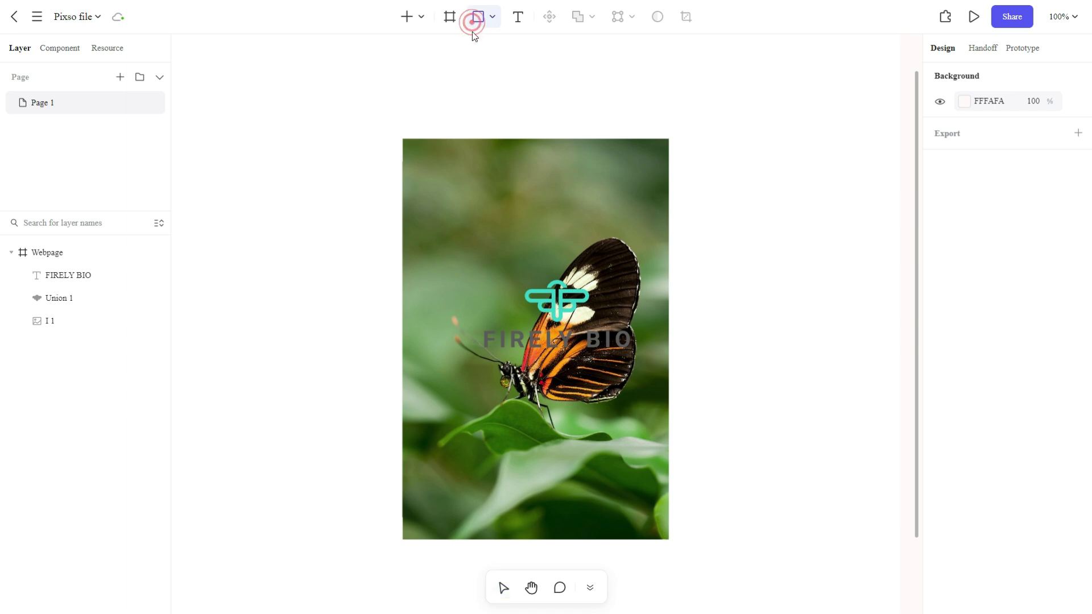
pyautogui.moveTo(328, 112)
pyautogui.mouseDown()
pyautogui.moveTo(784, 464)
pyautogui.moveTo(789, 530)
pyautogui.mouseUp()
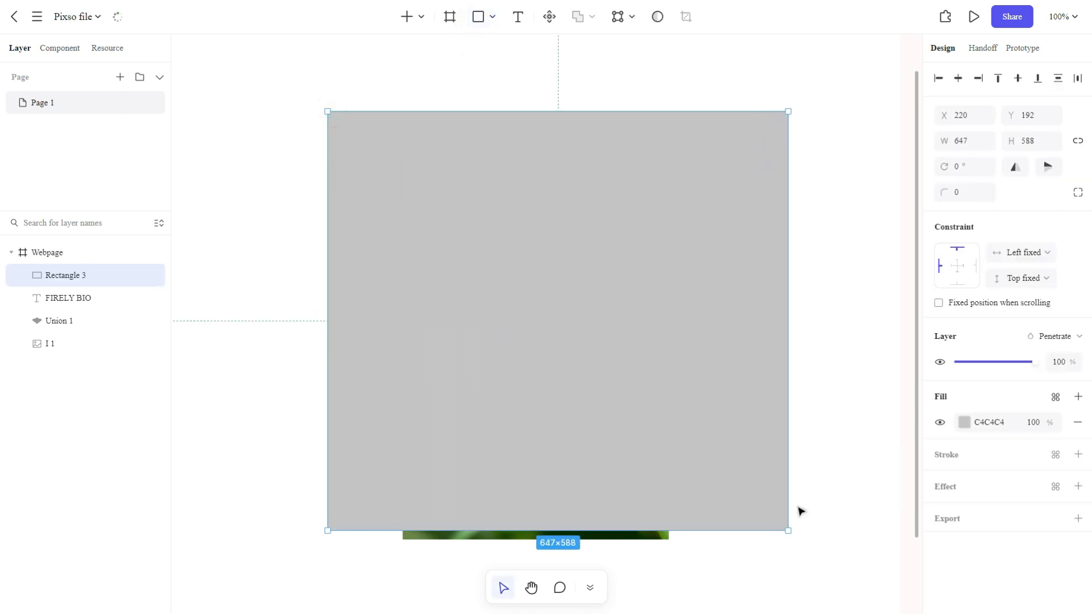
pyautogui.click(964, 423)
pyautogui.click(838, 348)
pyautogui.moveTo(819, 361); pyautogui.dragTo(734, 394)
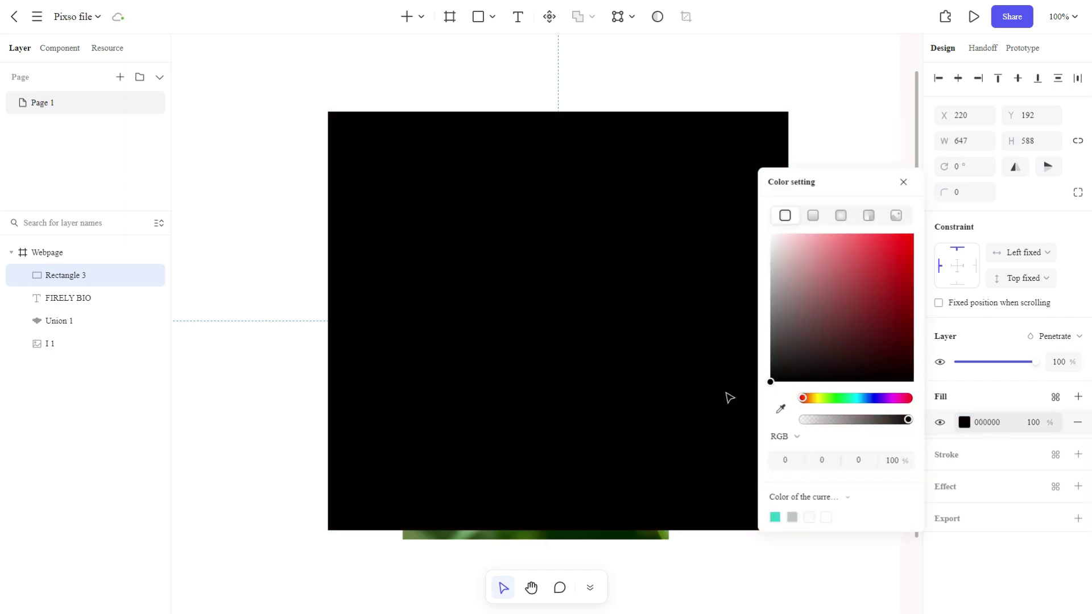
pyautogui.click(837, 129)
# Step: Send the black rectangle to the back, followed by the butterfly photo so it lies beneath the rectangle
pyautogui.click(698, 200)
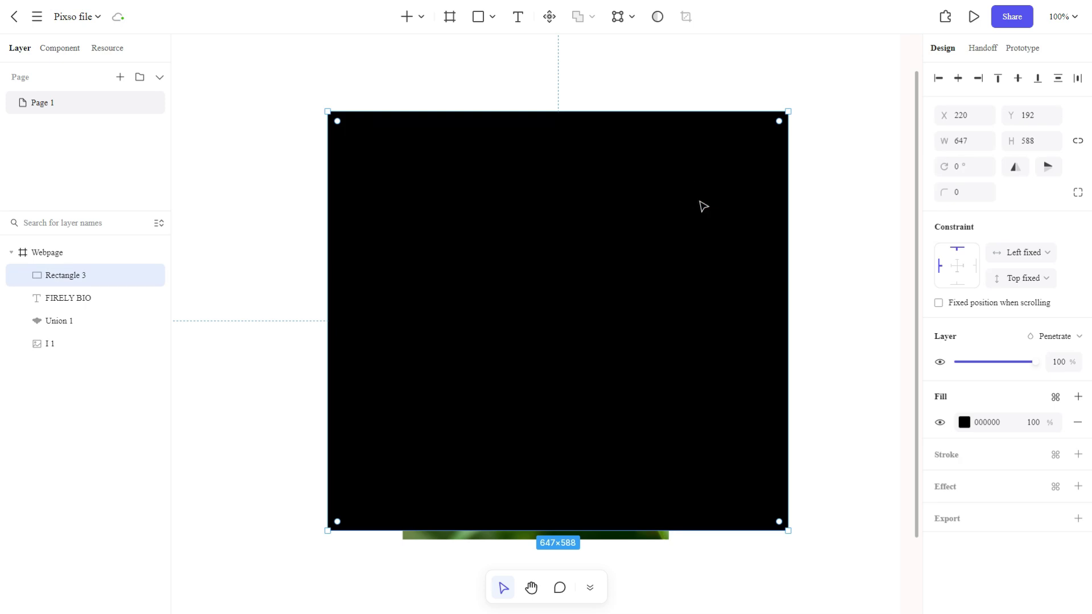
pyautogui.rightClick(704, 206)
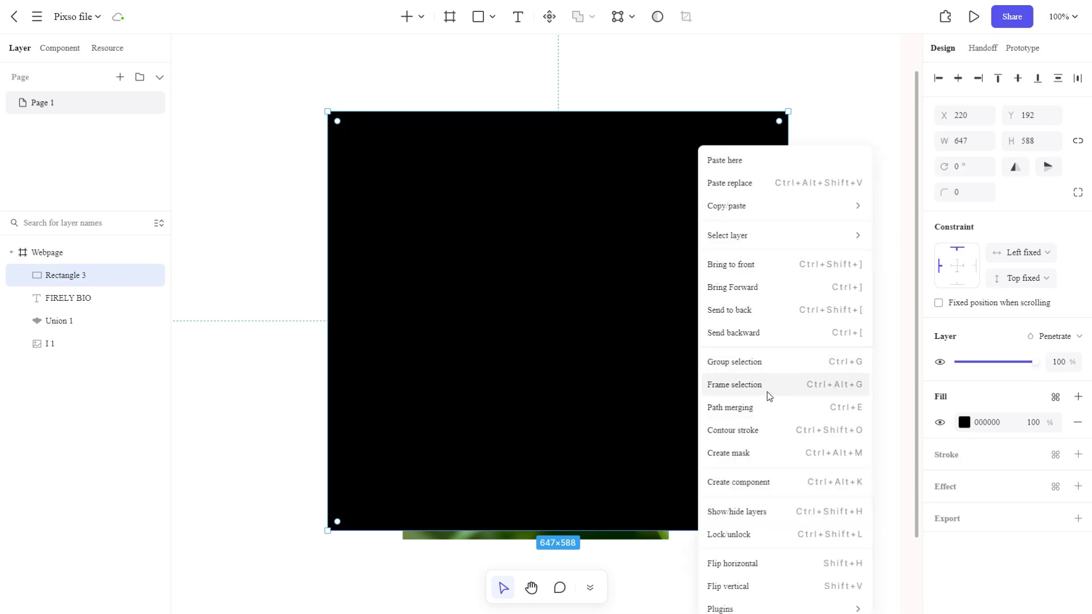
pyautogui.click(772, 310)
pyautogui.click(622, 222)
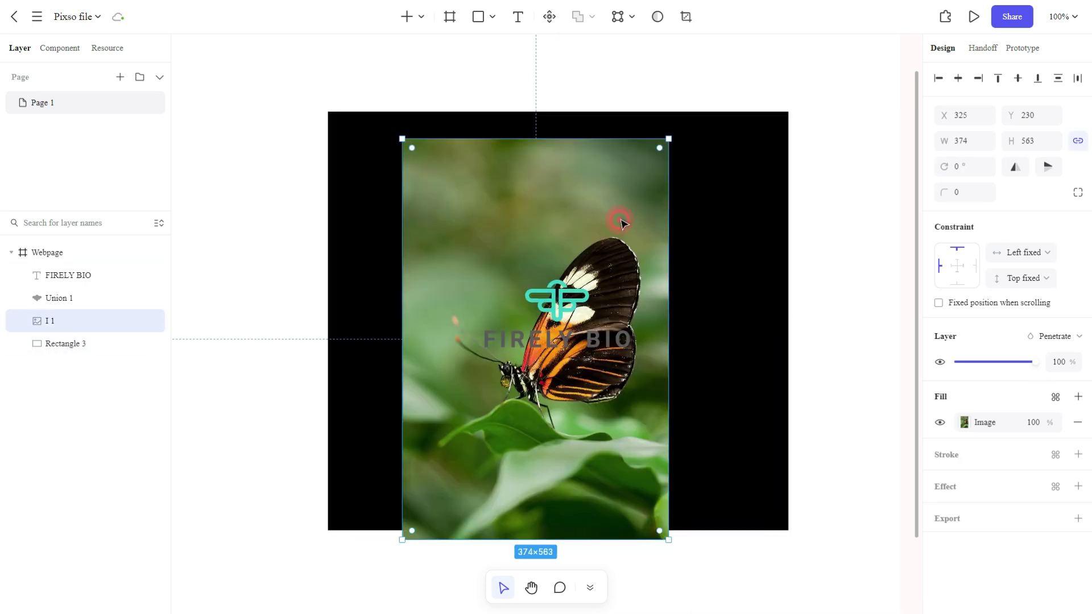
pyautogui.rightClick(622, 222)
pyautogui.click(672, 310)
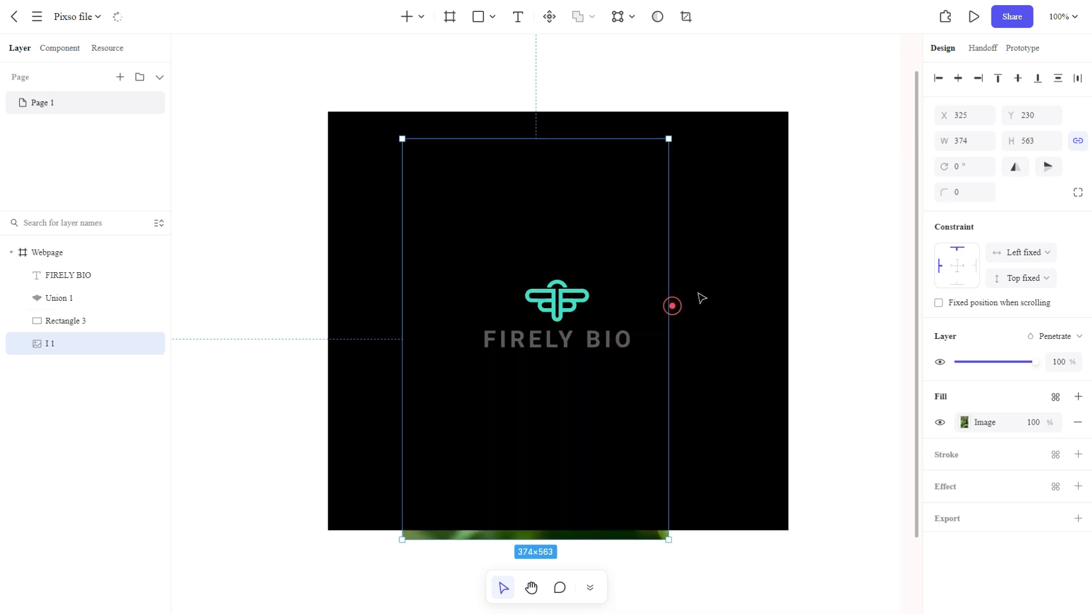
pyautogui.click(861, 293)
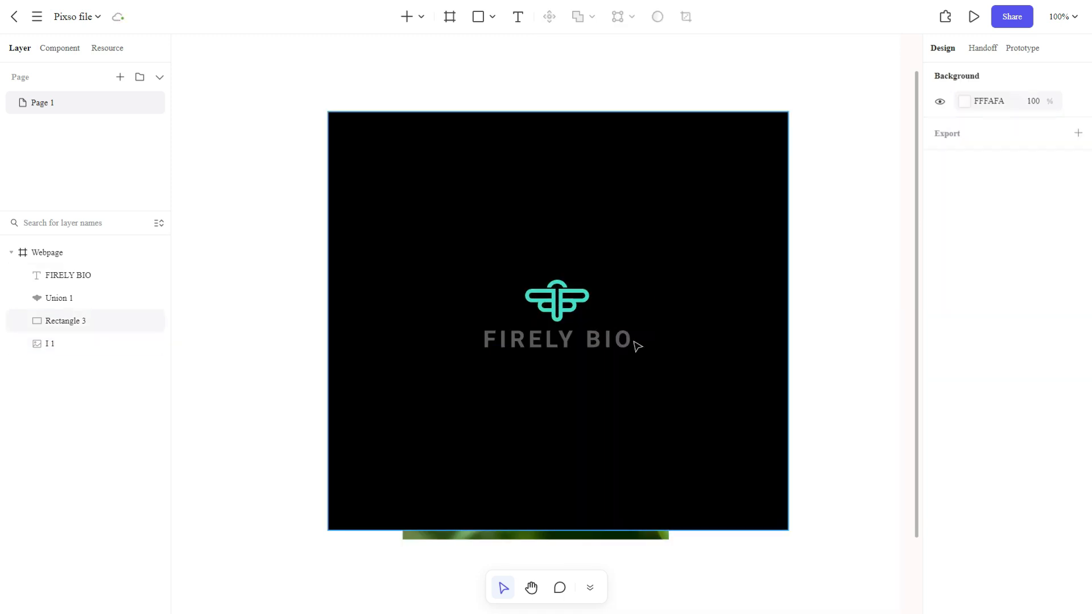
# Step: Change the fill of the FIRELY BIO lettering to white FFFFFF
pyautogui.click(625, 341)
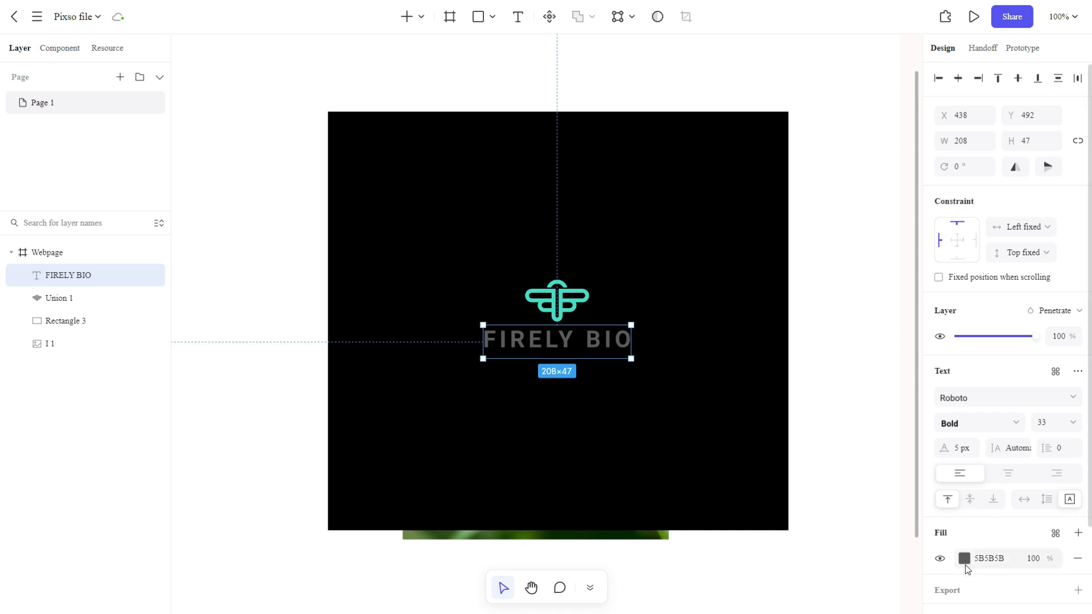
pyautogui.click(964, 563)
pyautogui.moveTo(857, 394); pyautogui.dragTo(752, 286)
pyautogui.click(836, 150)
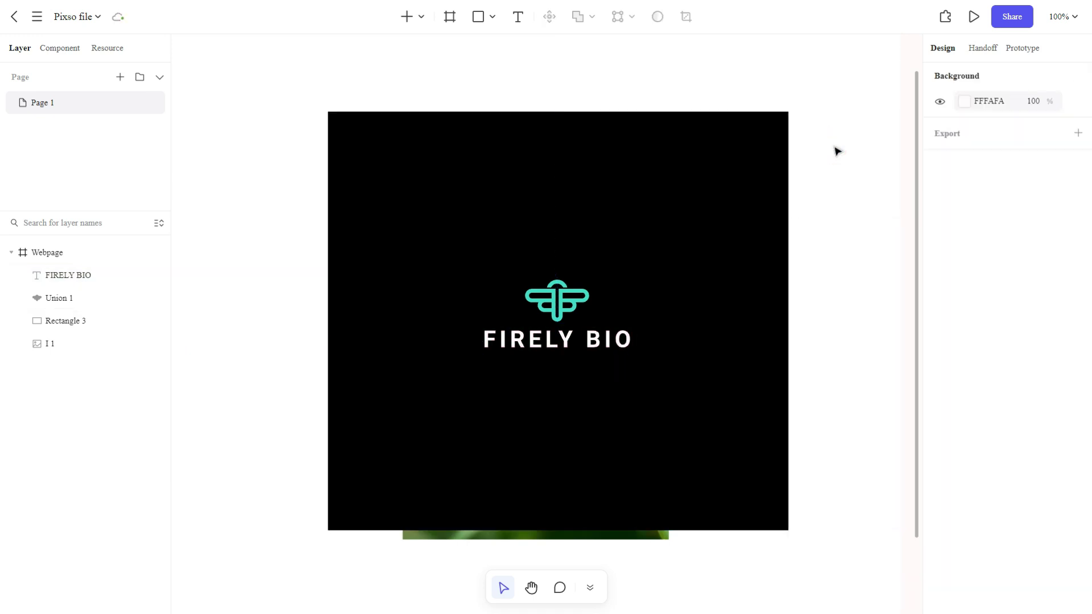
# Step: Reduce the black rectangle's fill opacity to 82%
pyautogui.click(1075, 16)
pyautogui.click(991, 80)
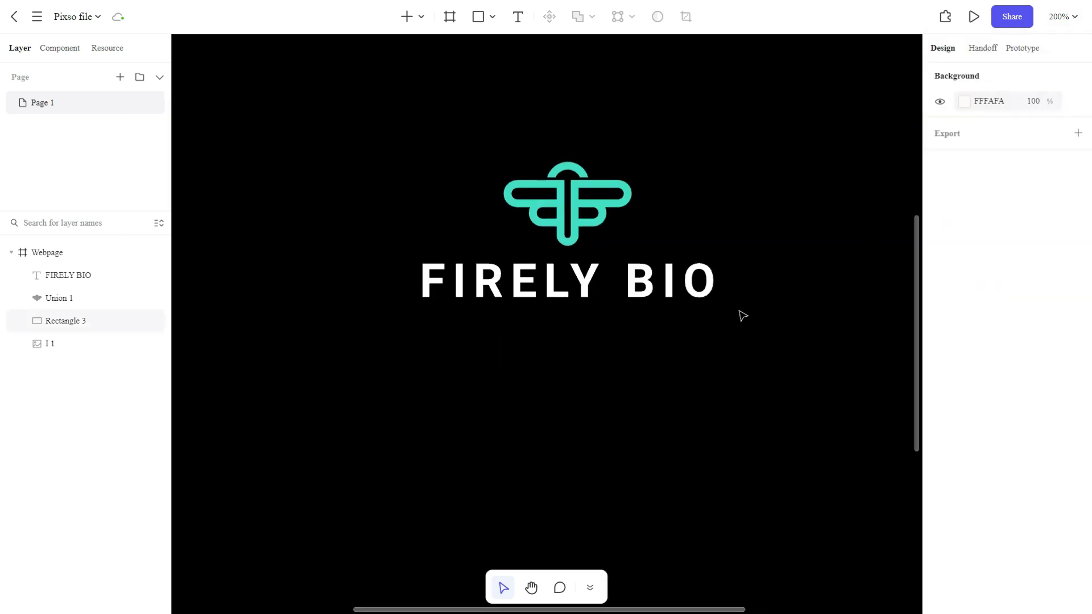
pyautogui.click(701, 380)
pyautogui.scroll(1, 559, 416)
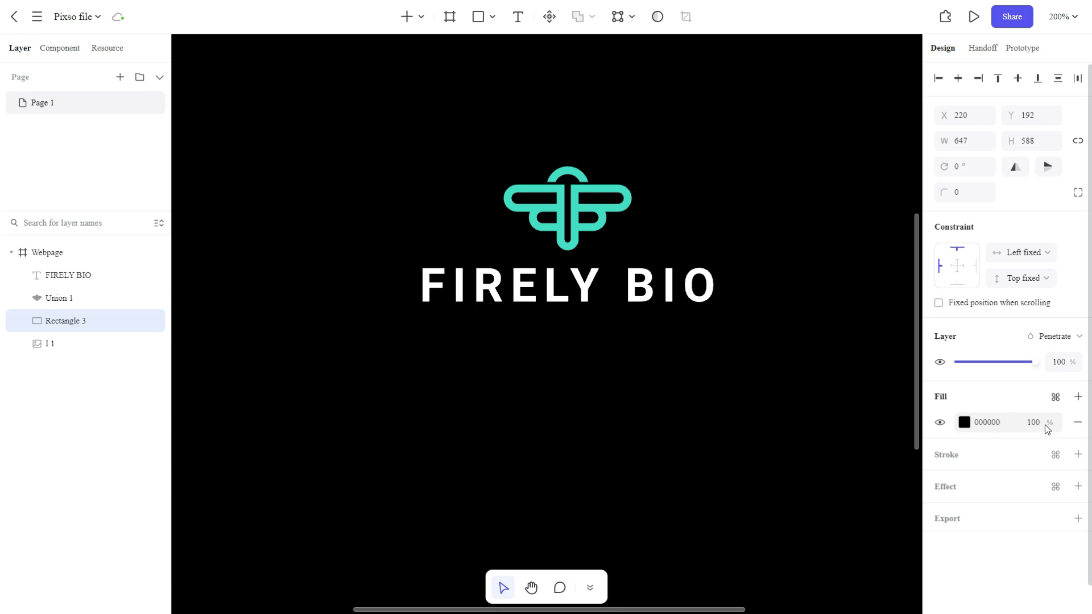
pyautogui.write('80')
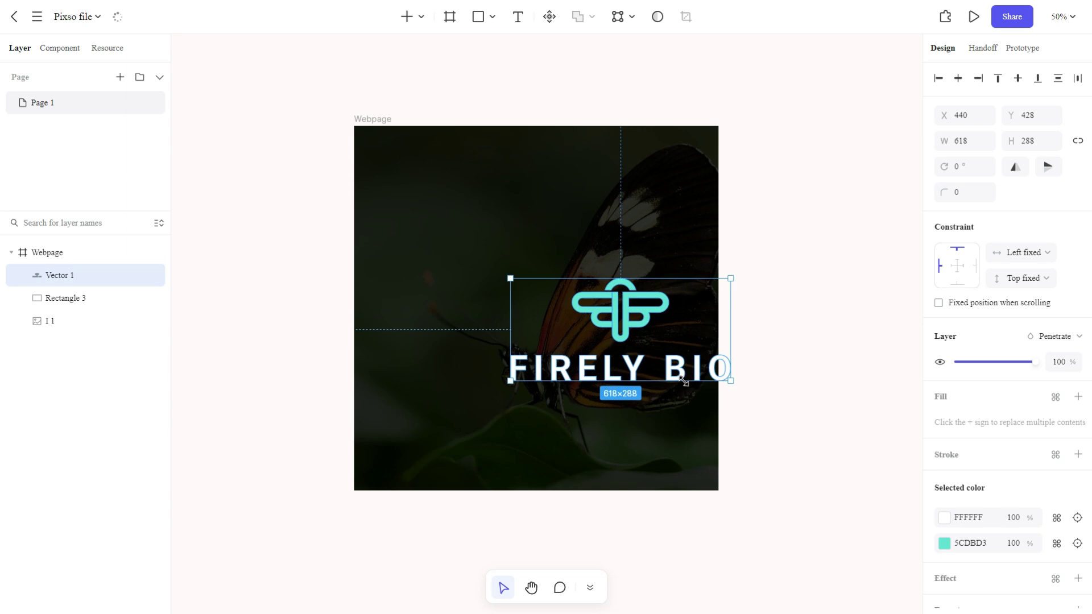
# Step: Move the combined logo and lettering to the horizontal centre of the Webpage frame, at about X 203, Y 387
pyautogui.moveTo(615, 312); pyautogui.dragTo(544, 300)
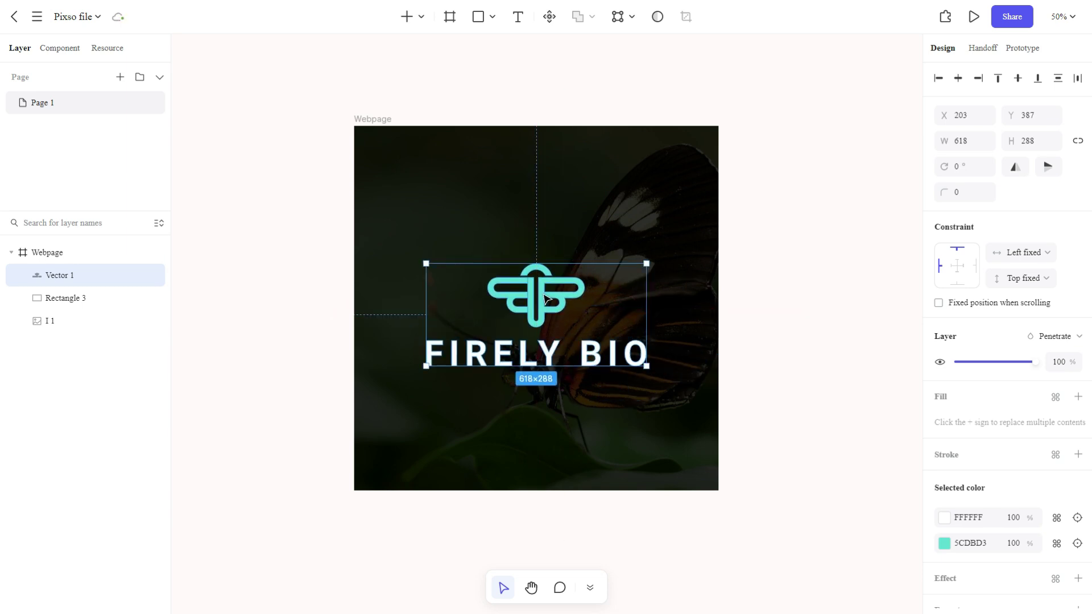
pyautogui.click(772, 293)
pyautogui.scroll(-1, 774, 297)
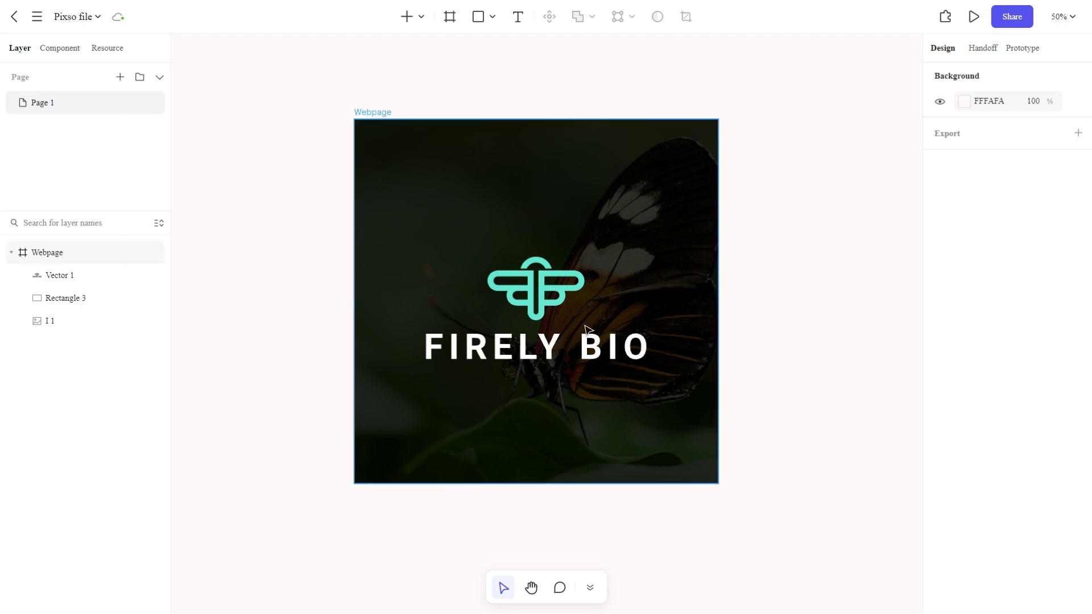
# Step: Select all layers of the Webpage frame and export the file as a PDF
pyautogui.hotkey('ctrl', 'a')
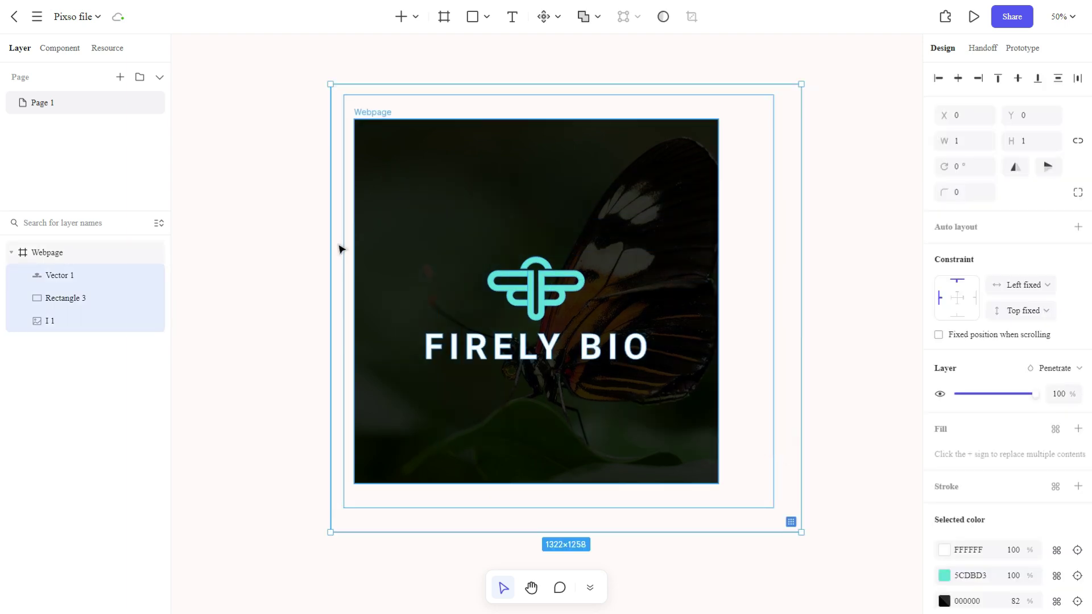
pyautogui.click(39, 17)
pyautogui.moveTo(82, 267)
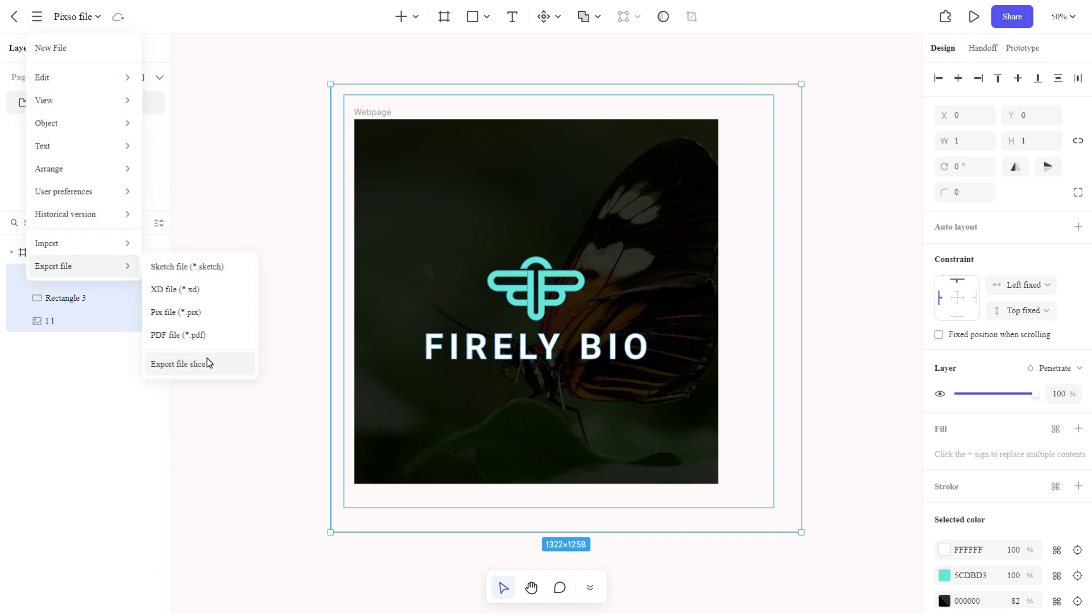
pyautogui.click(207, 335)
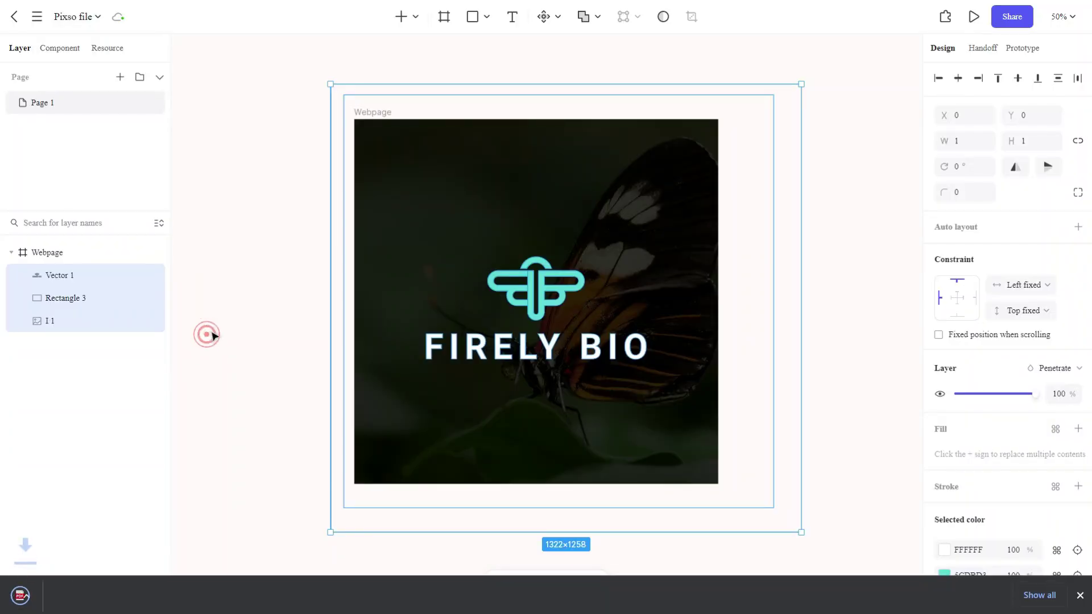
# Step: Open the exported PDF in the browser and examine how the logo artwork appears on the page
pyautogui.click(85, 595)
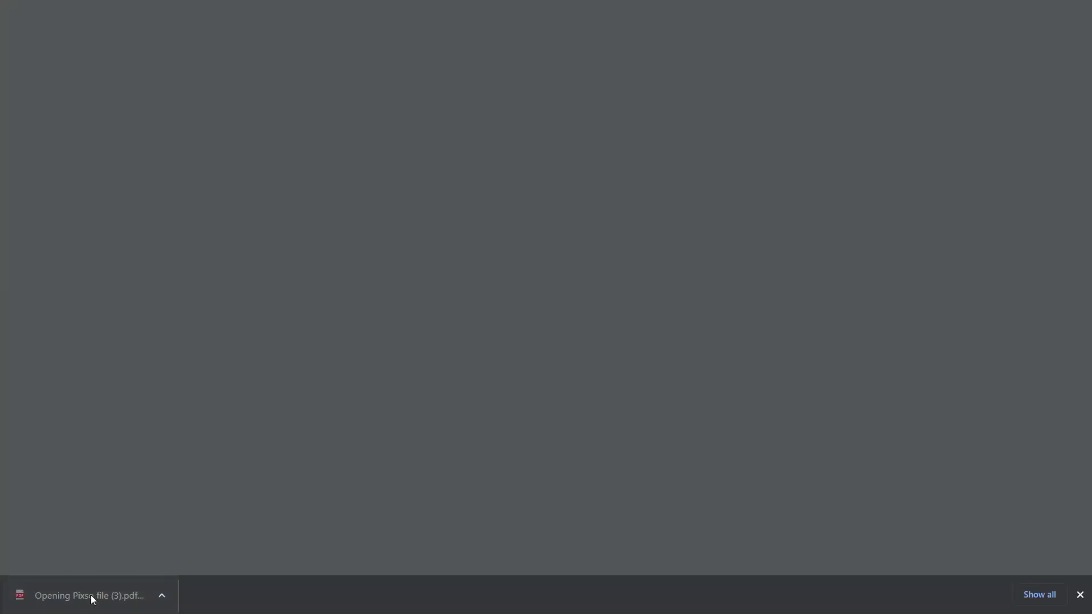
pyautogui.scroll(-1, 468, 460)
pyautogui.scroll(-7, 468, 459)
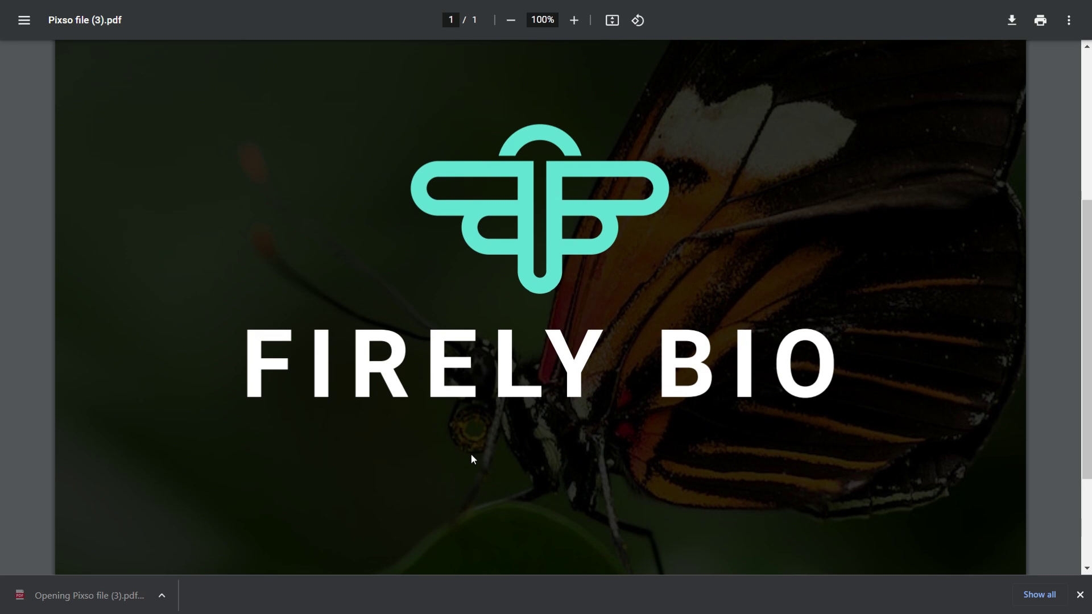
pyautogui.scroll(3, 472, 458)
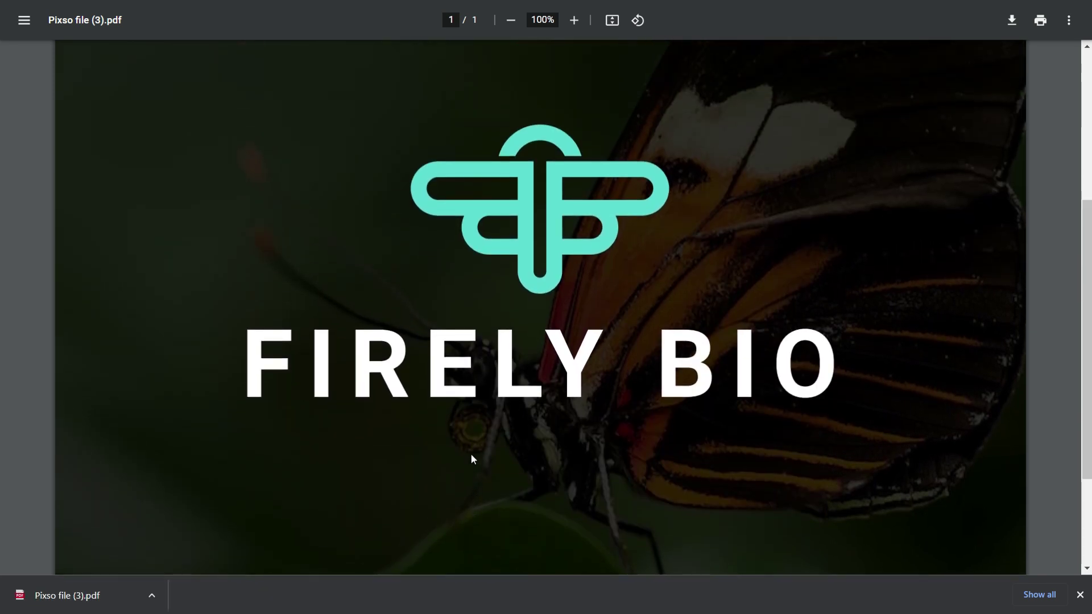
pyautogui.scroll(1, 468, 460)
# Step: Browse the design systems and UI kits shared as works in the Pixso resources community
pyautogui.scroll(-1, 466, 459)
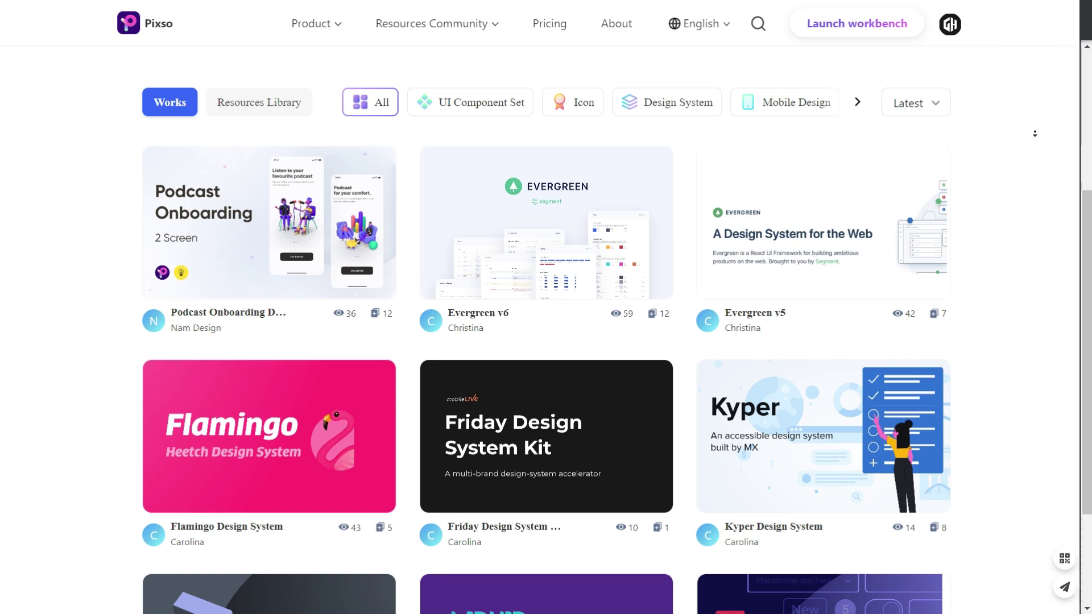
pyautogui.scroll(-3, 1035, 134)
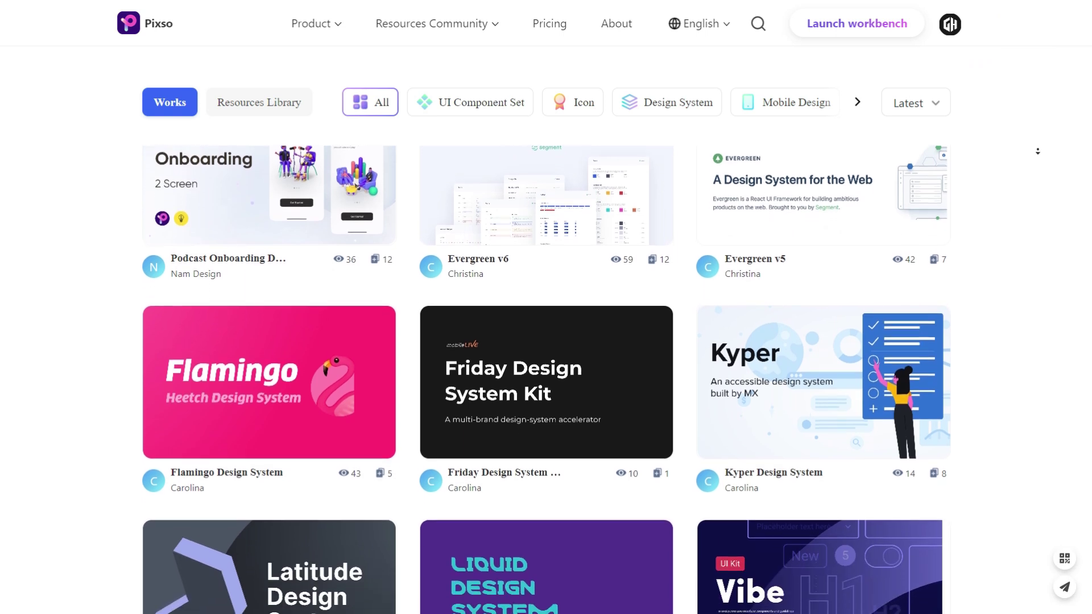
pyautogui.scroll(-4, 1039, 153)
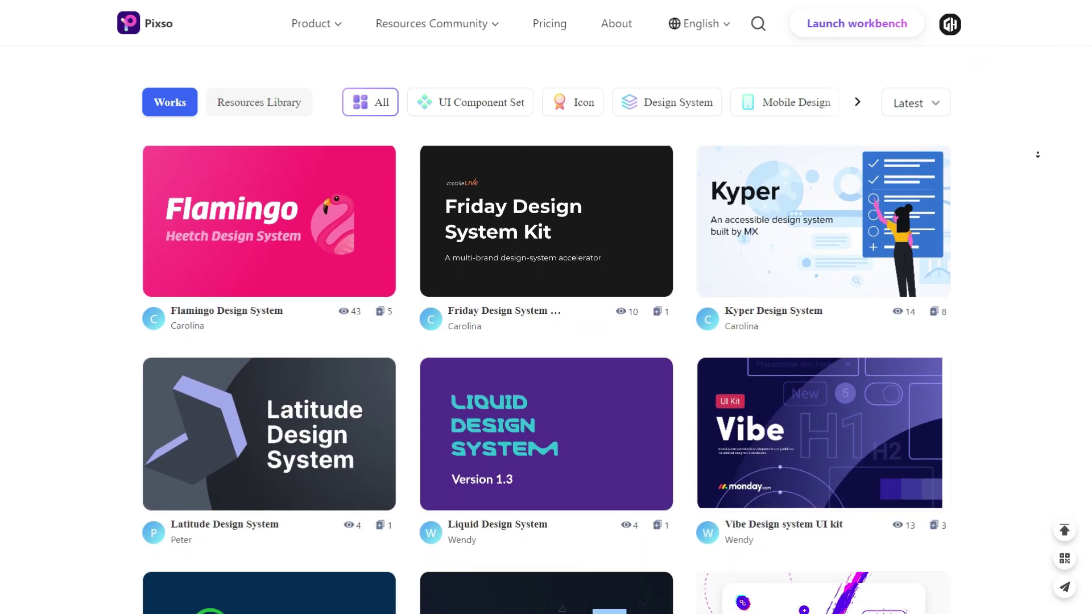
pyautogui.scroll(-5, 1038, 155)
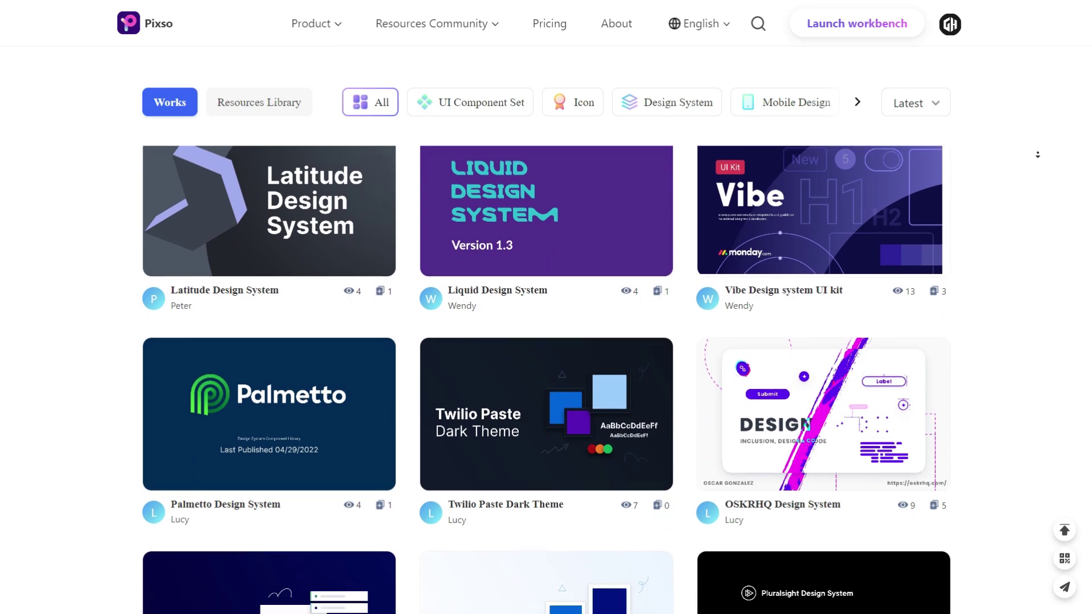
pyautogui.scroll(-5, 1038, 157)
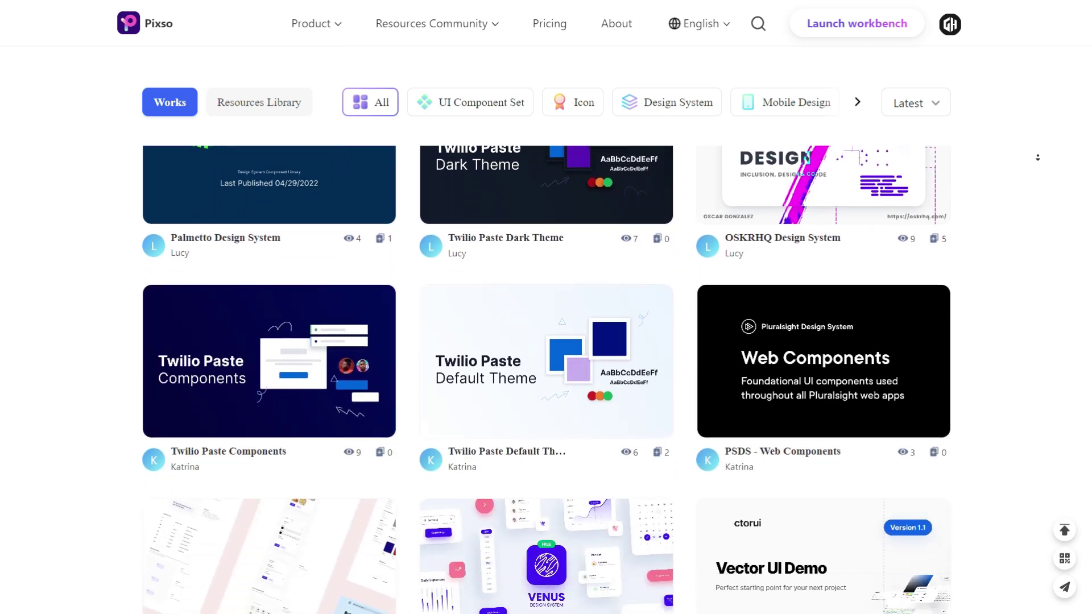